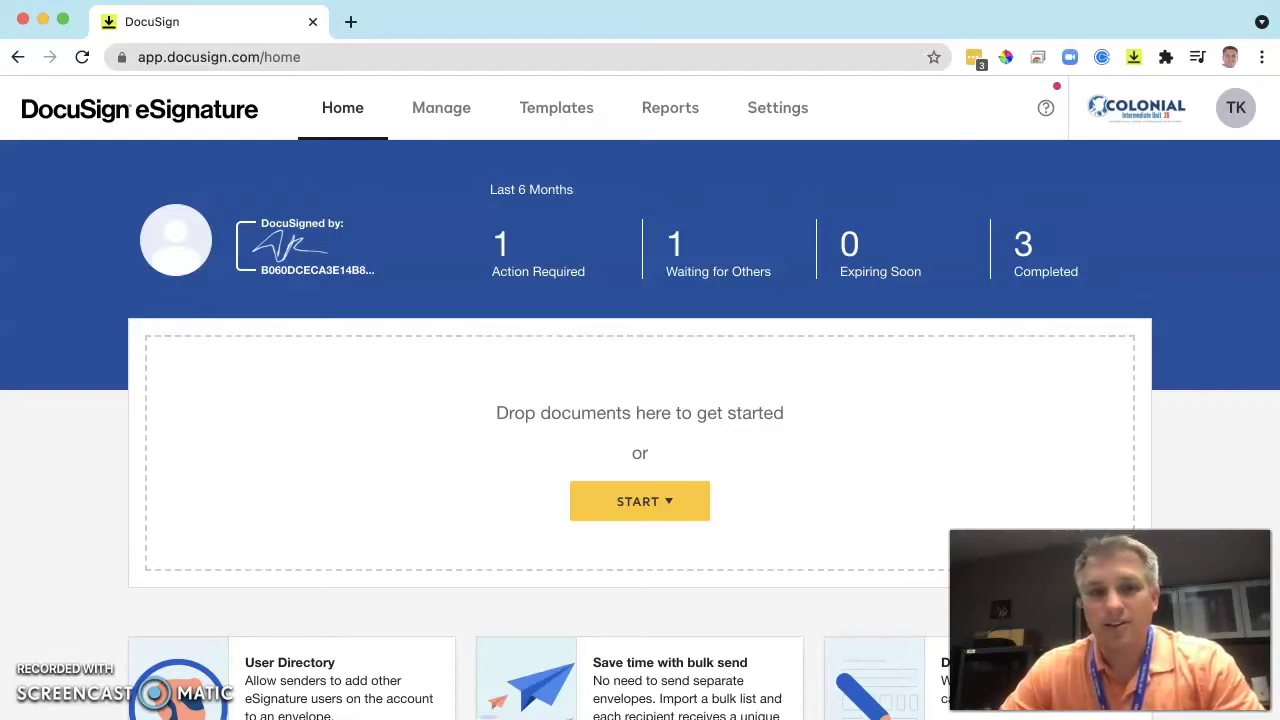
# Create a new template from Templates > New and name it 'Tech Tip 87'.
pyautogui.click(537, 115)
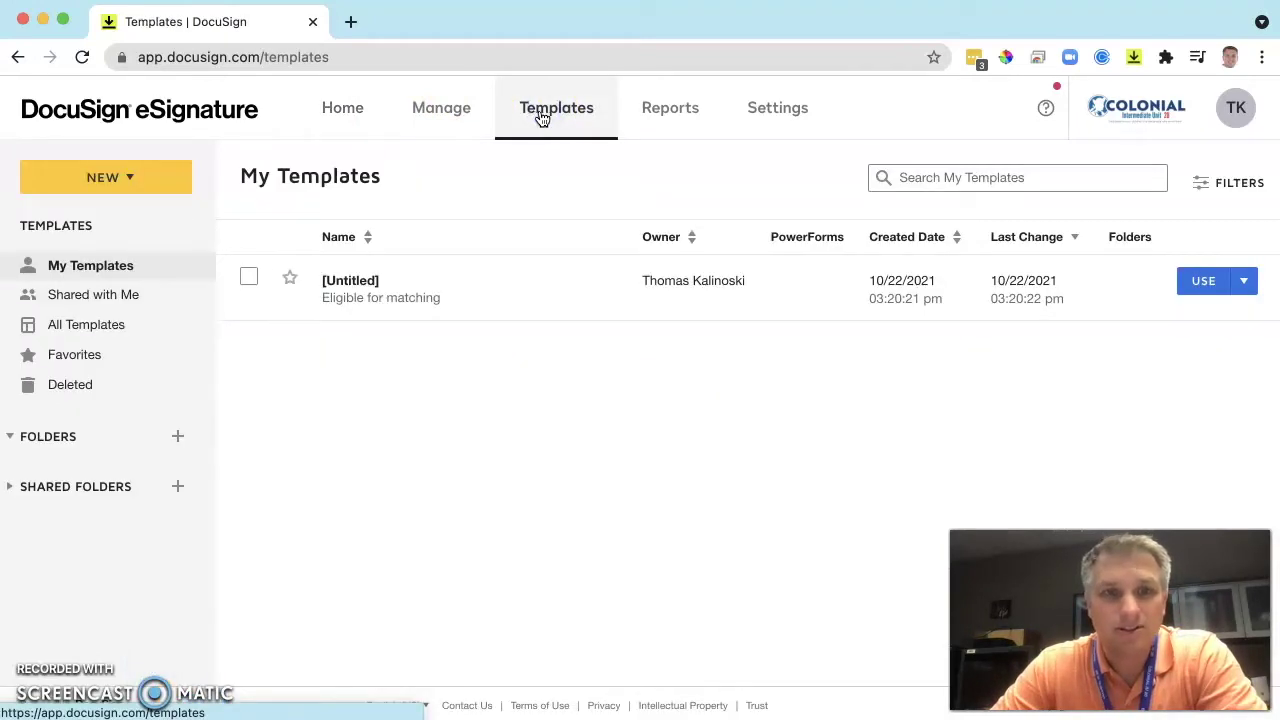
pyautogui.click(112, 177)
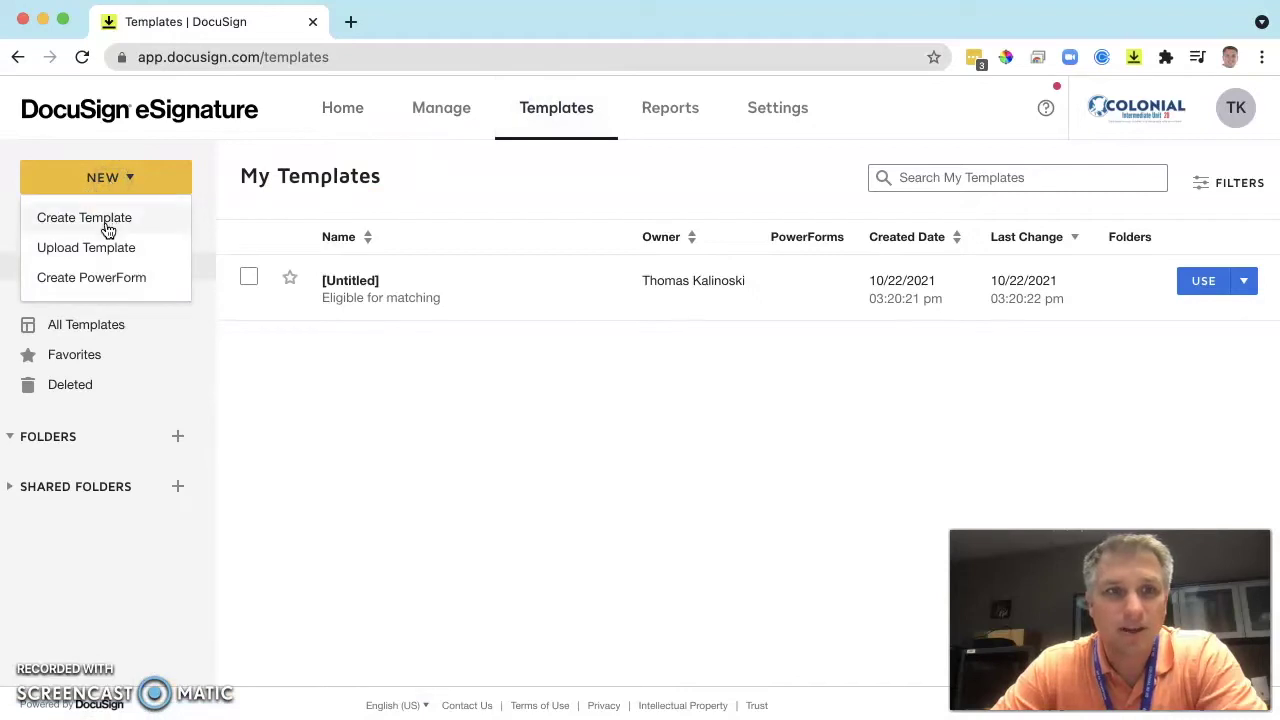
pyautogui.click(108, 222)
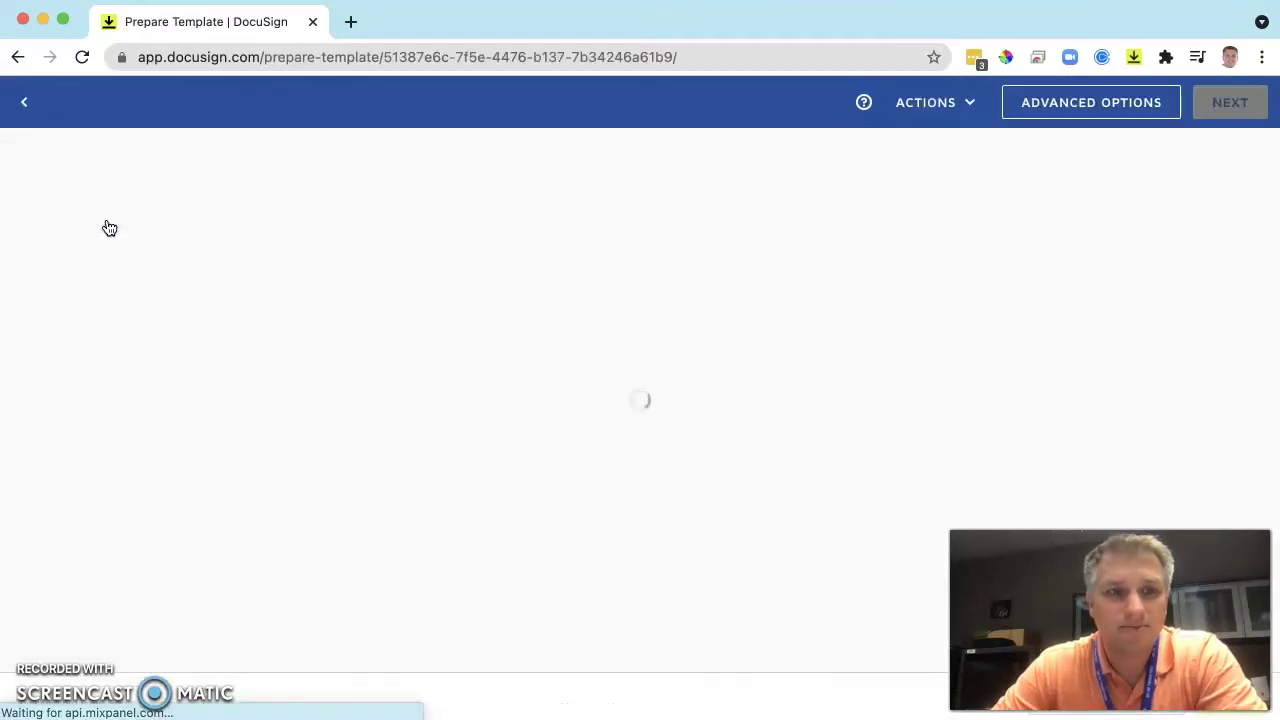
pyautogui.click(107, 220)
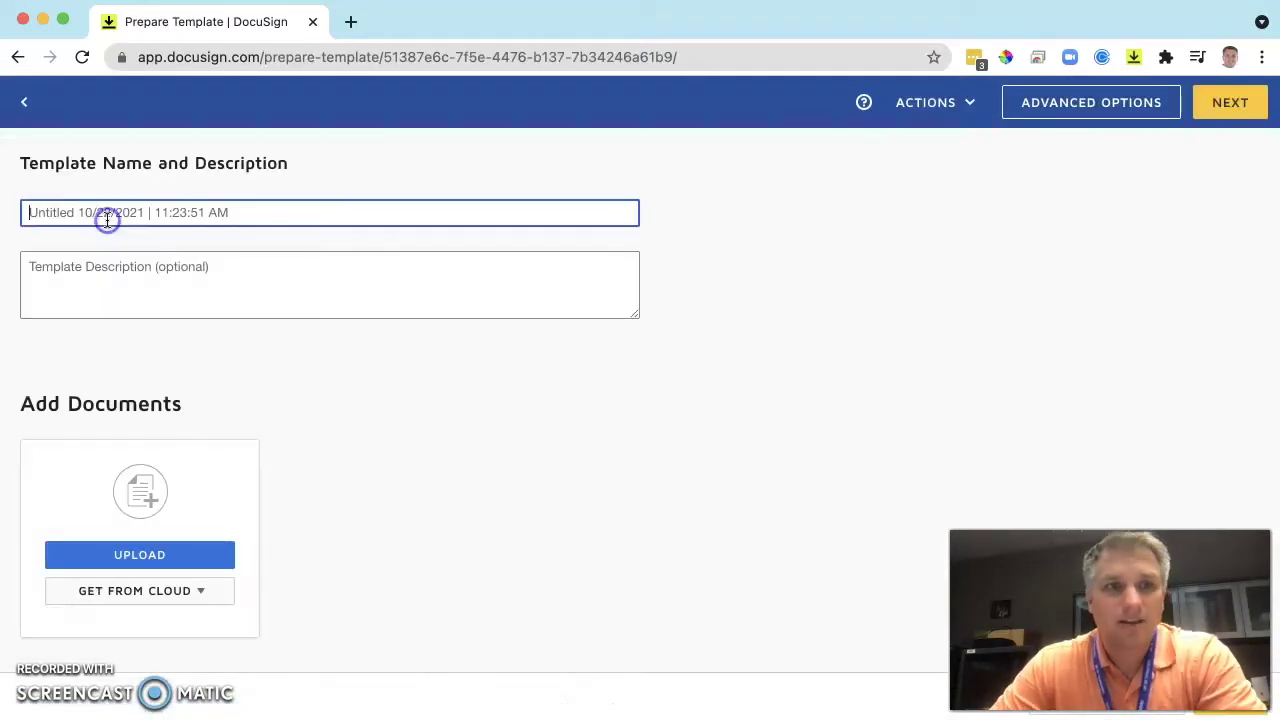
pyautogui.write('T')
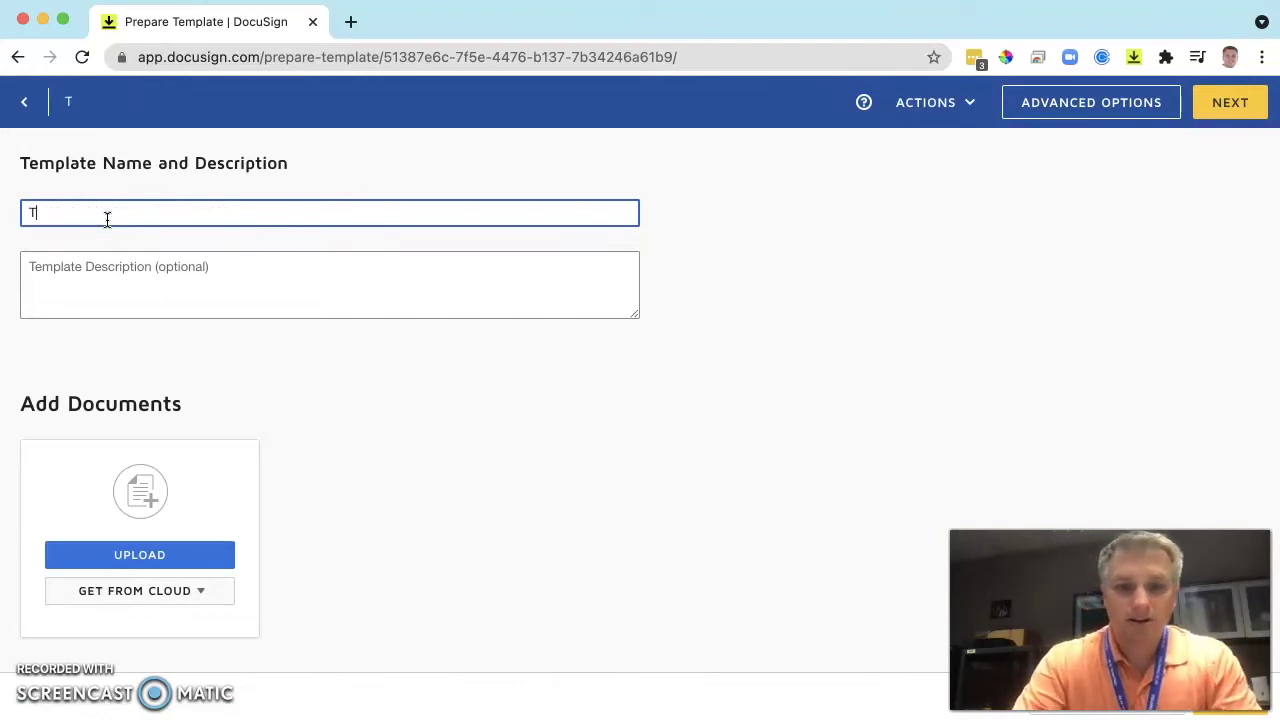
pyautogui.write('ech Tip 87')
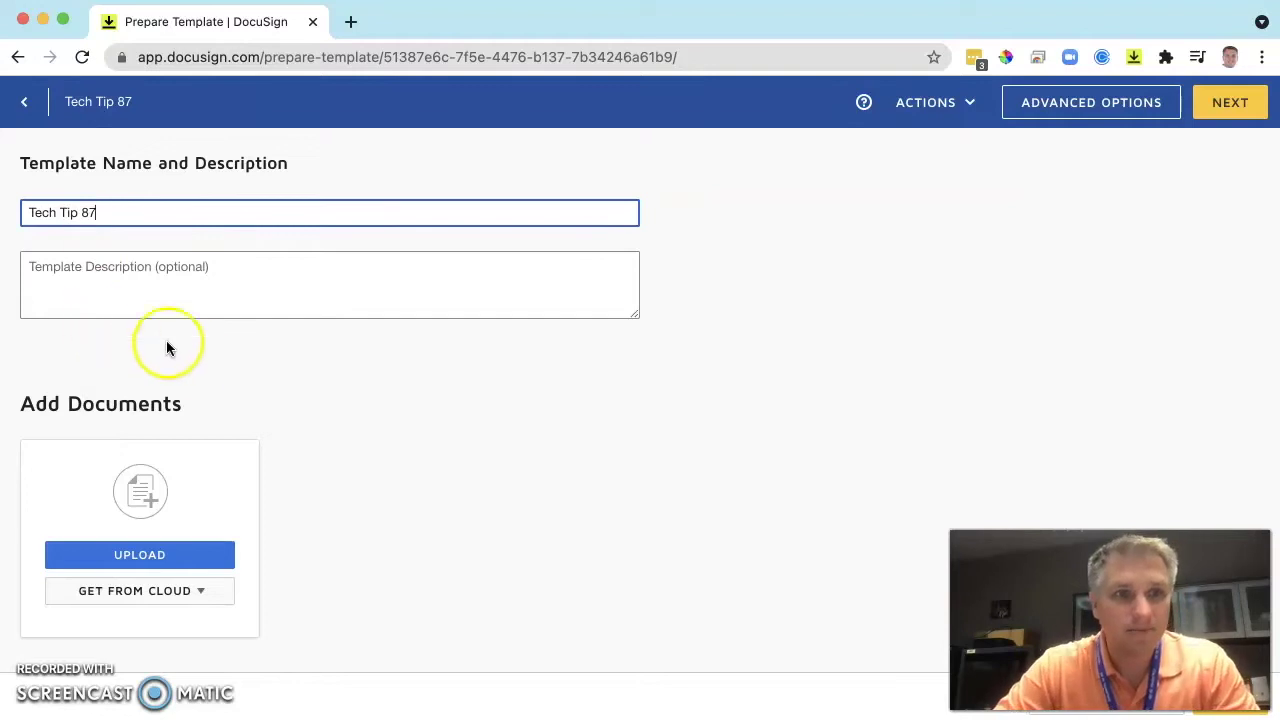
# Upload the Encounter Form PDF and add a signing recipient with the role 'Client'.
pyautogui.click(163, 560)
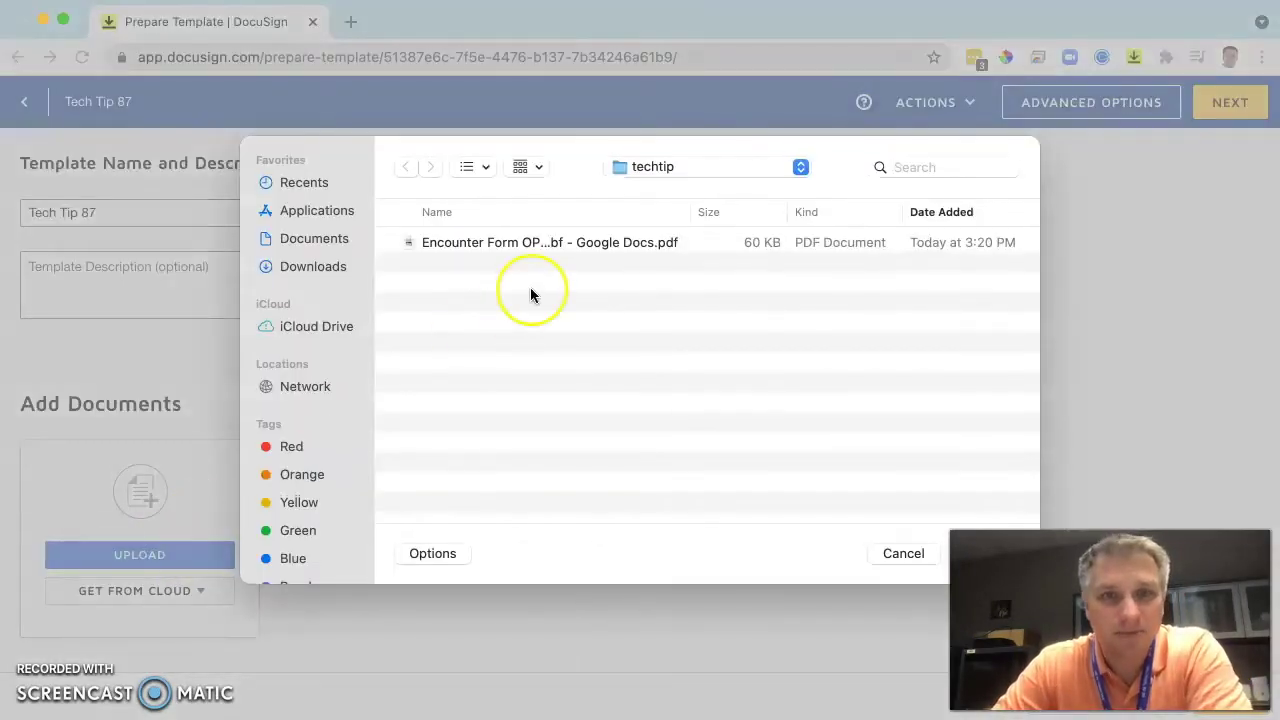
pyautogui.doubleClick(523, 242)
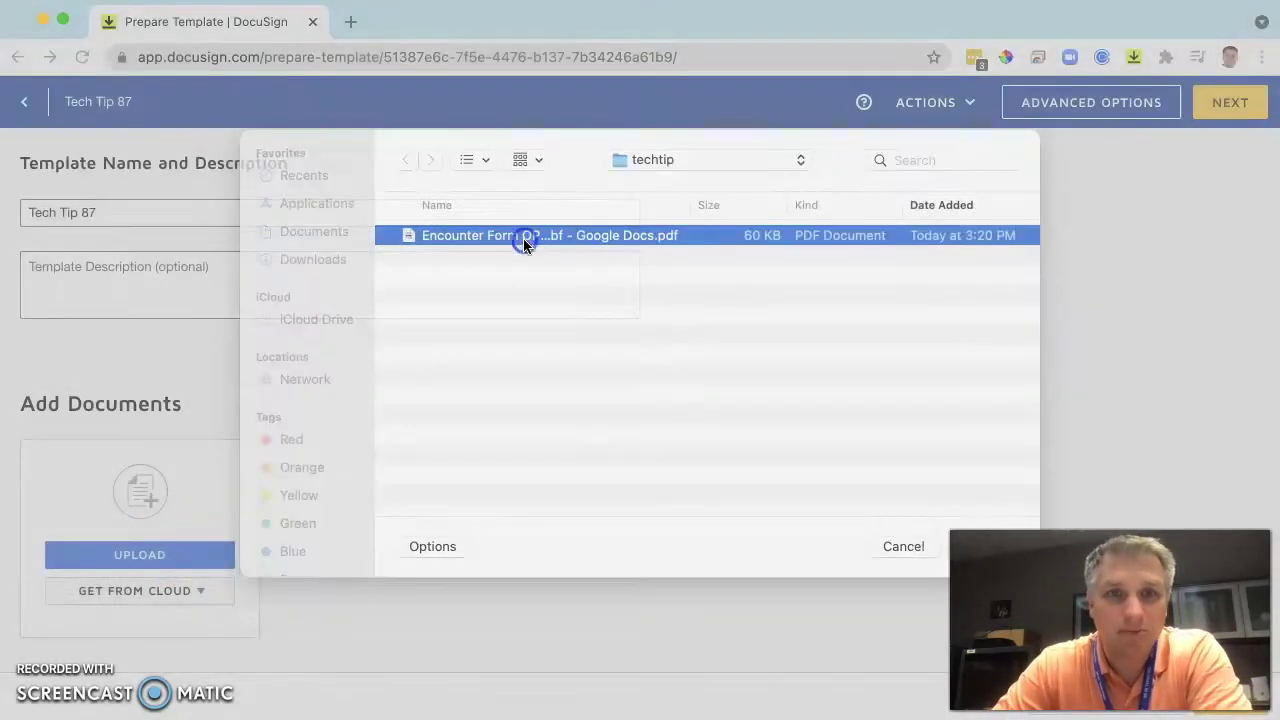
pyautogui.scroll(-5, 709, 483)
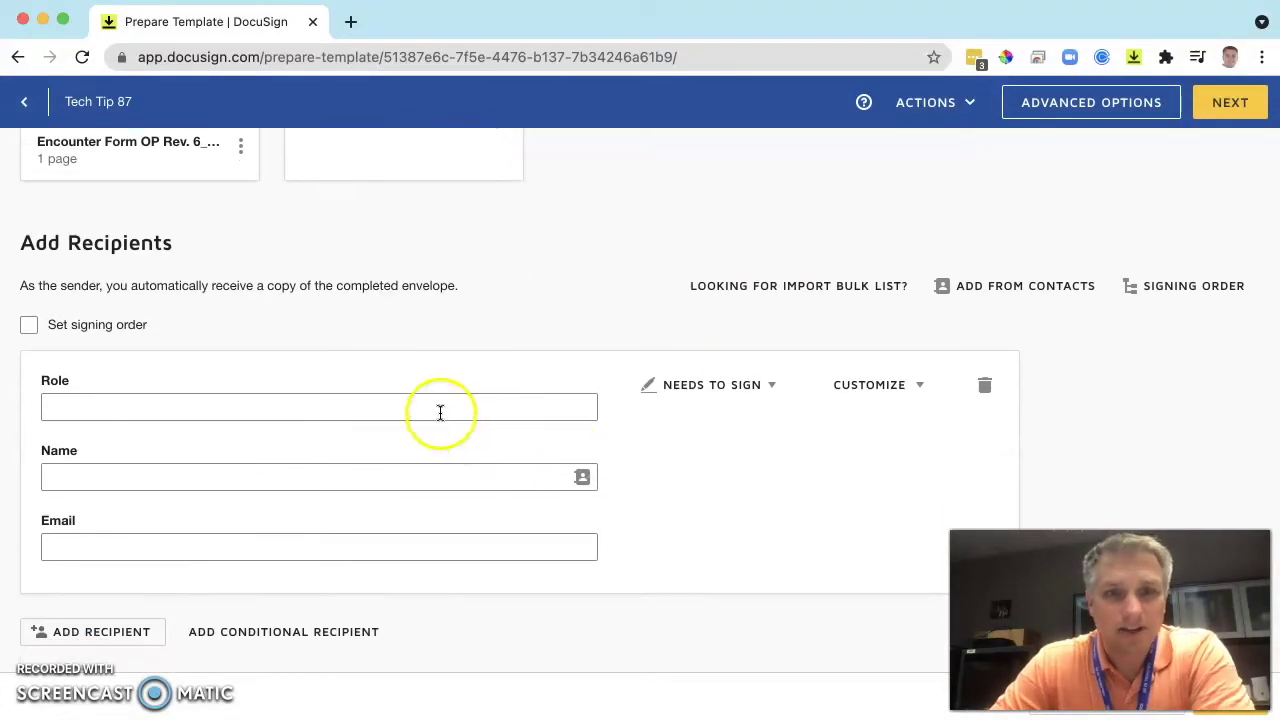
pyautogui.click(440, 411)
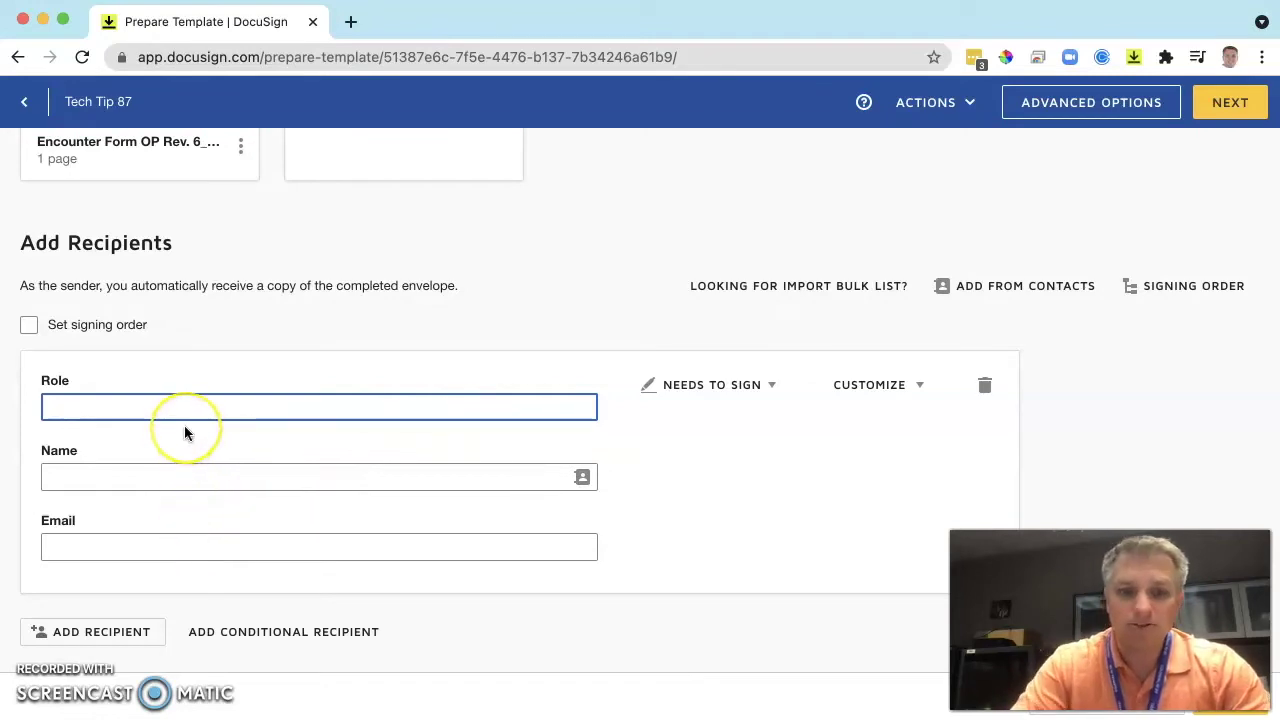
pyautogui.write('Client')
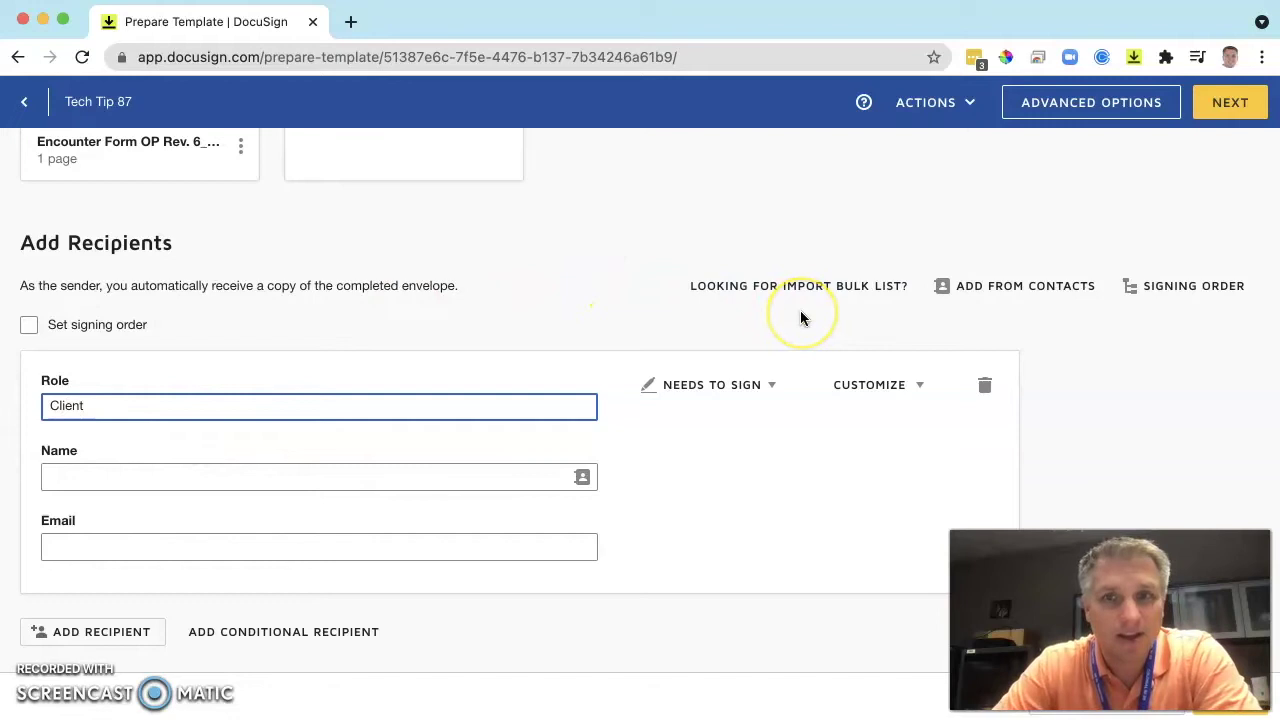
pyautogui.scroll(-3, 800, 318)
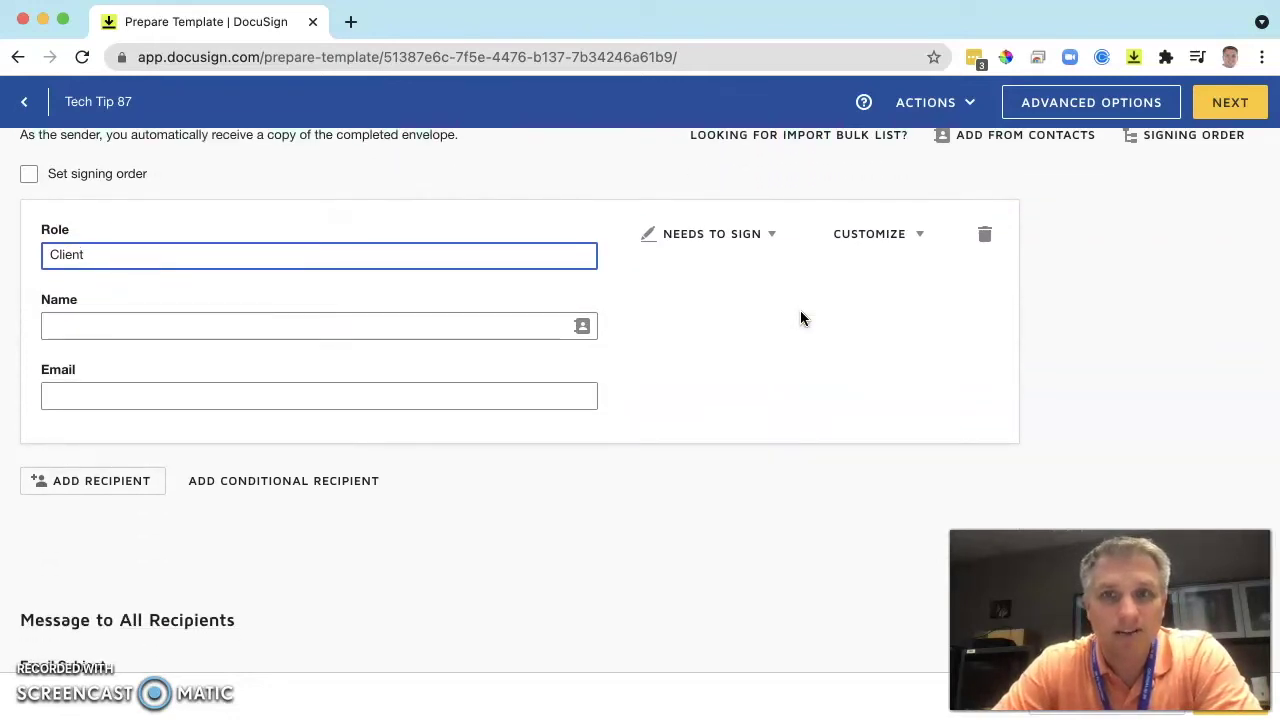
pyautogui.scroll(2, 800, 318)
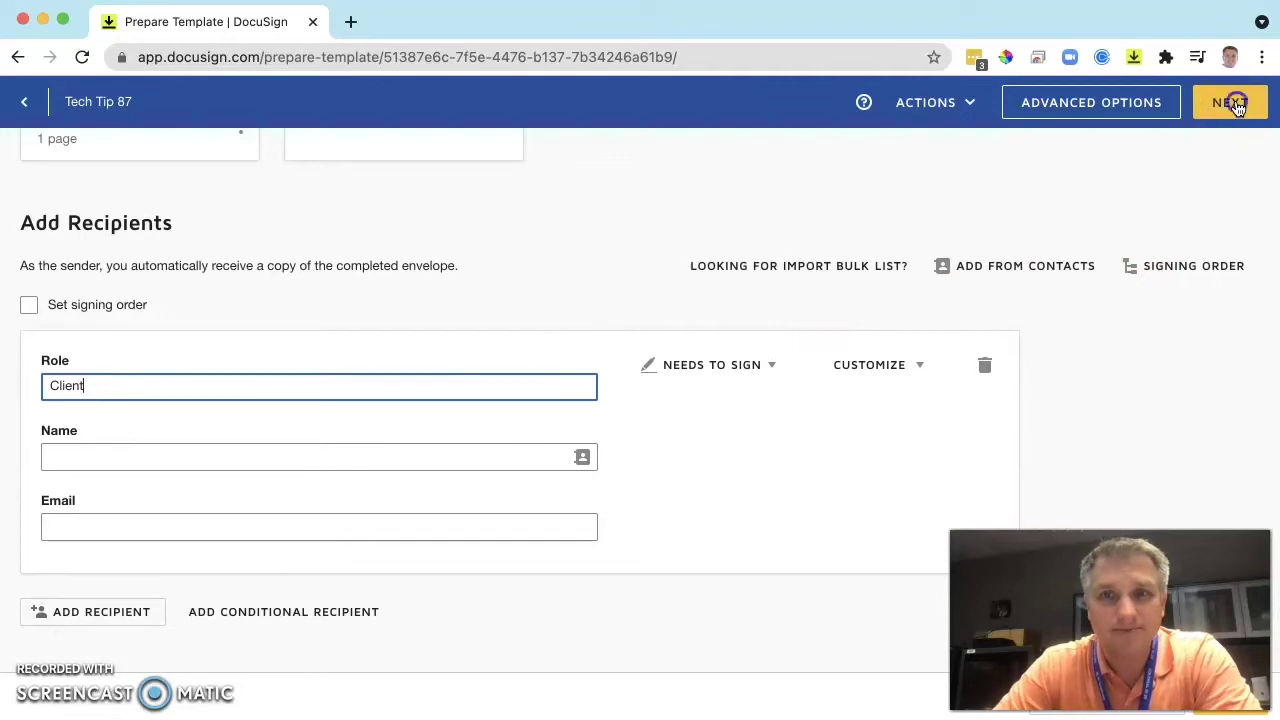
# Place a text field beside 'Client Name:' on the Encounter Form and mark it Read Only.
pyautogui.click(1232, 104)
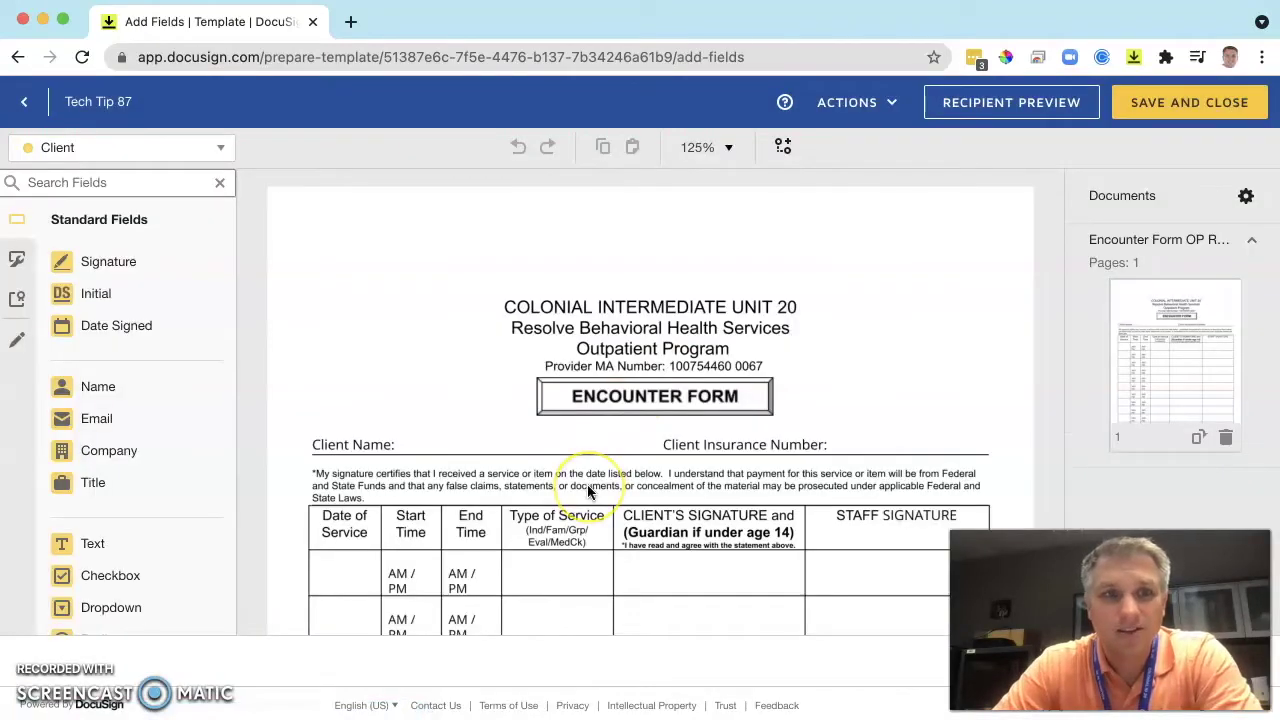
pyautogui.scroll(-3, 580, 485)
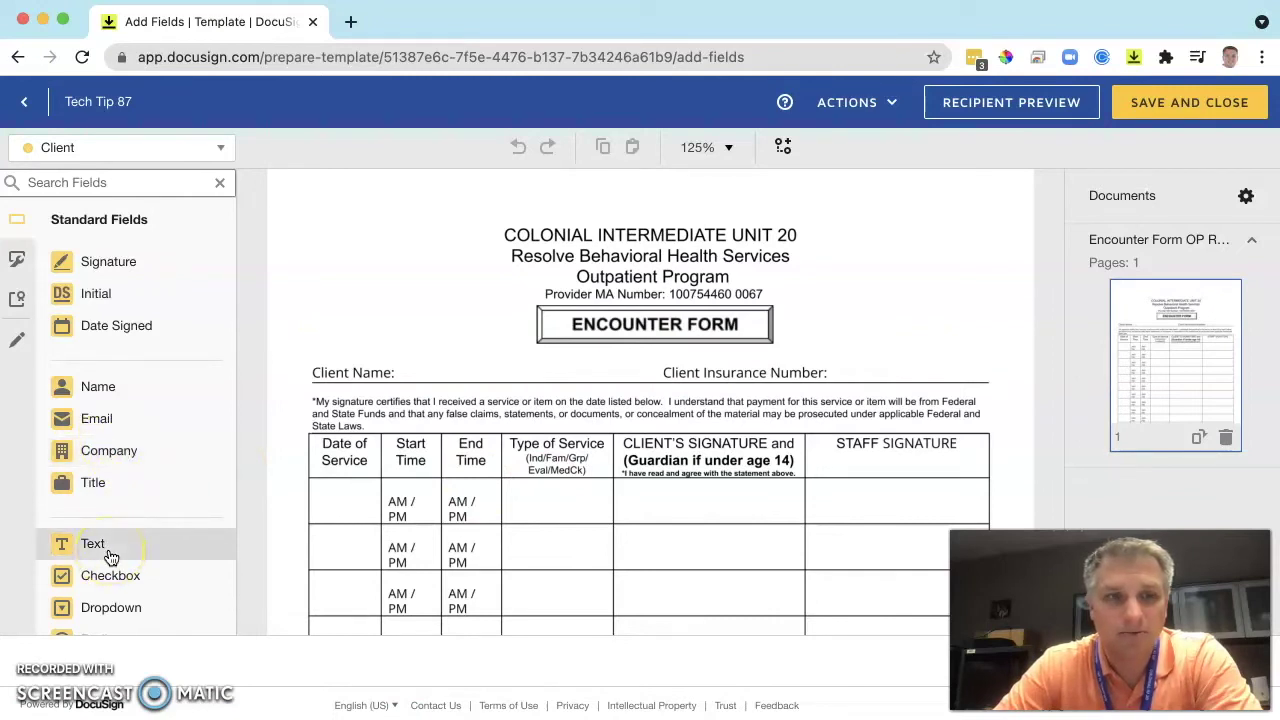
pyautogui.moveTo(111, 557); pyautogui.dragTo(417, 365)
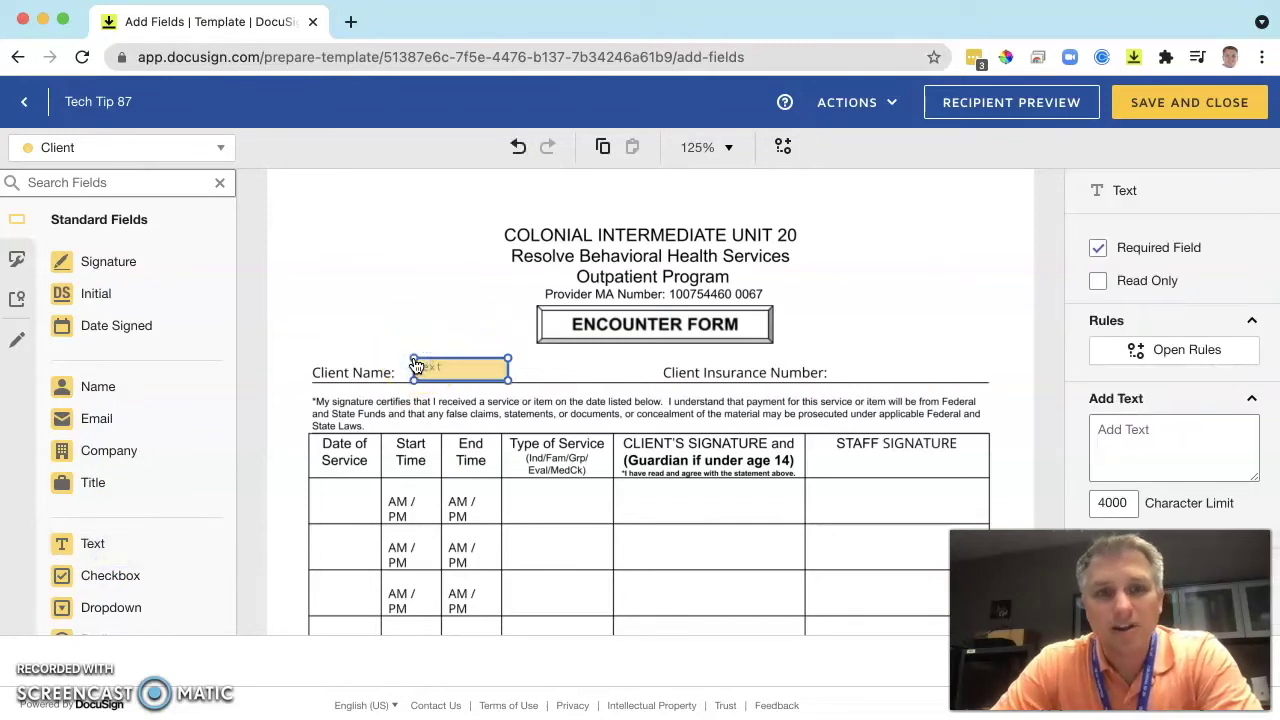
pyautogui.moveTo(100, 391); pyautogui.dragTo(97, 391)
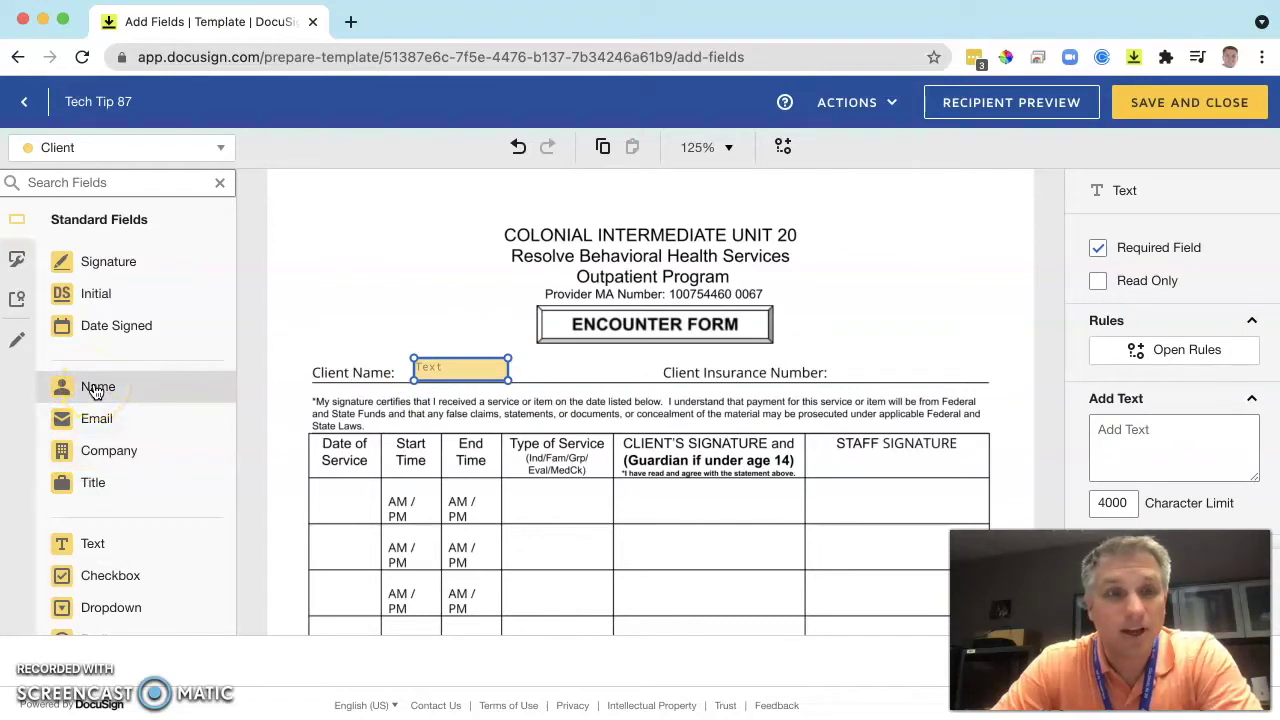
pyautogui.scroll(-3, 115, 520)
pyautogui.moveTo(95, 466); pyautogui.dragTo(95, 468)
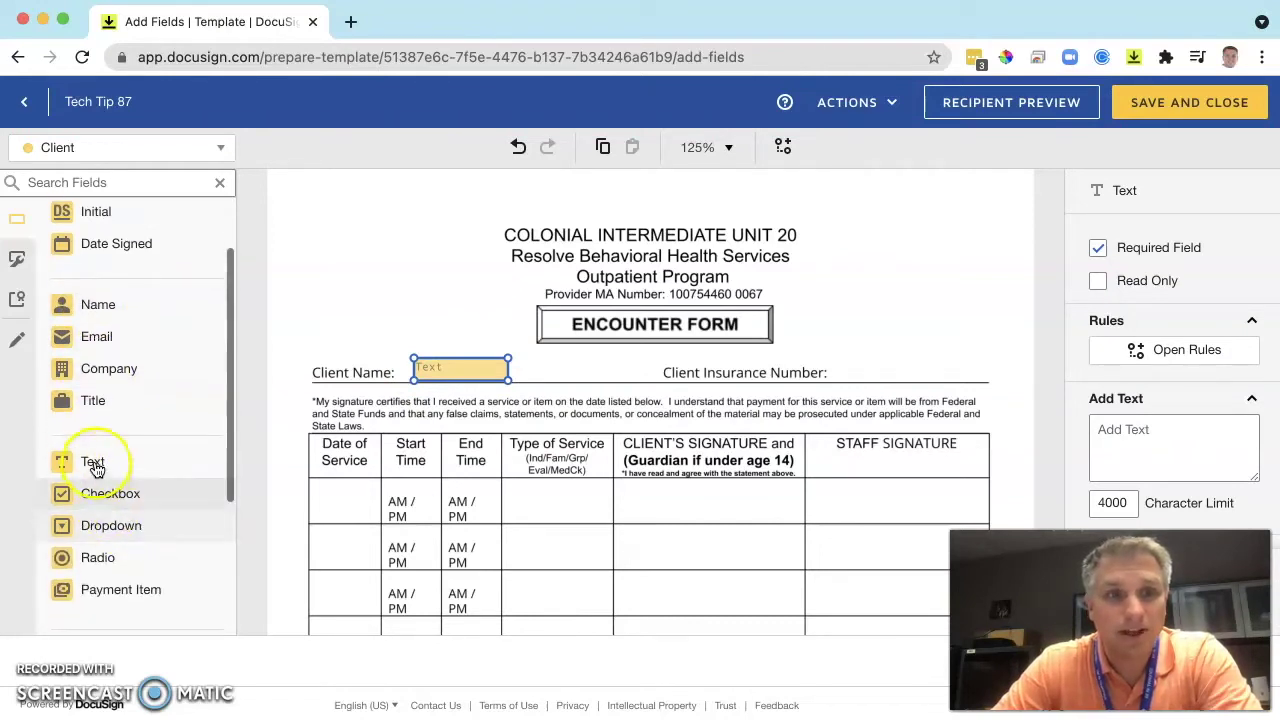
pyautogui.scroll(3, 110, 440)
pyautogui.click(113, 385)
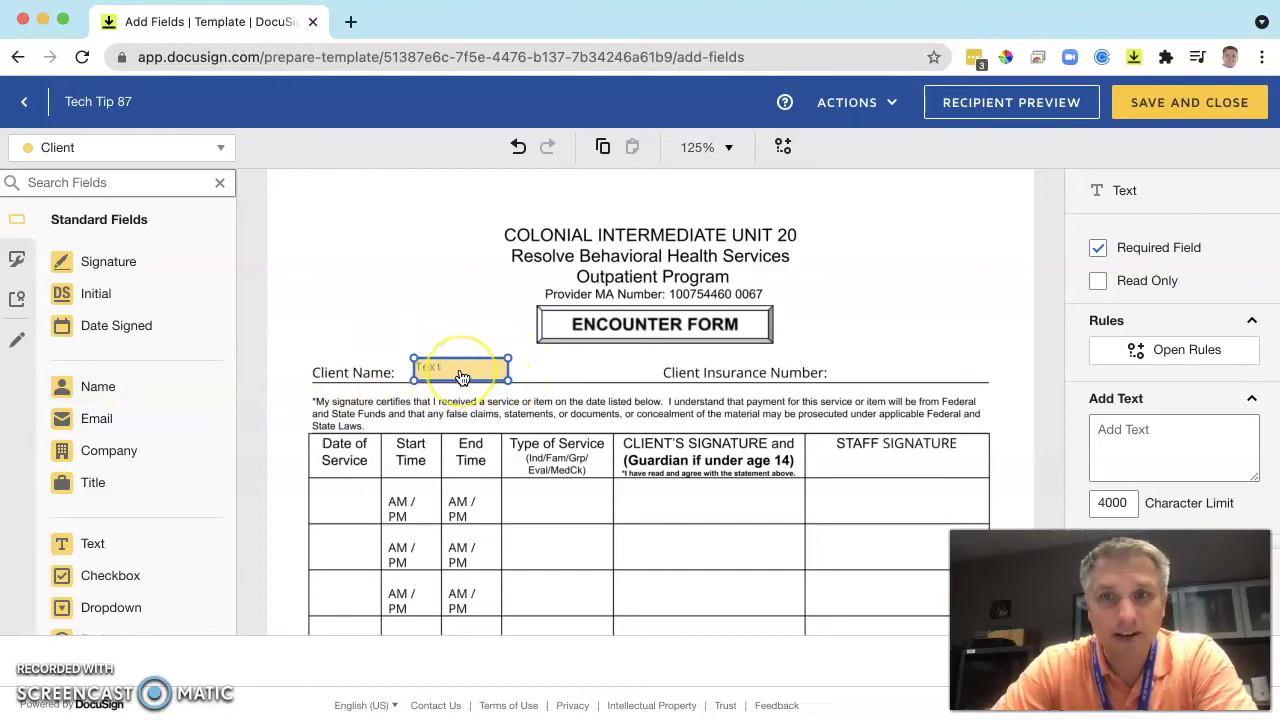
pyautogui.click(1138, 282)
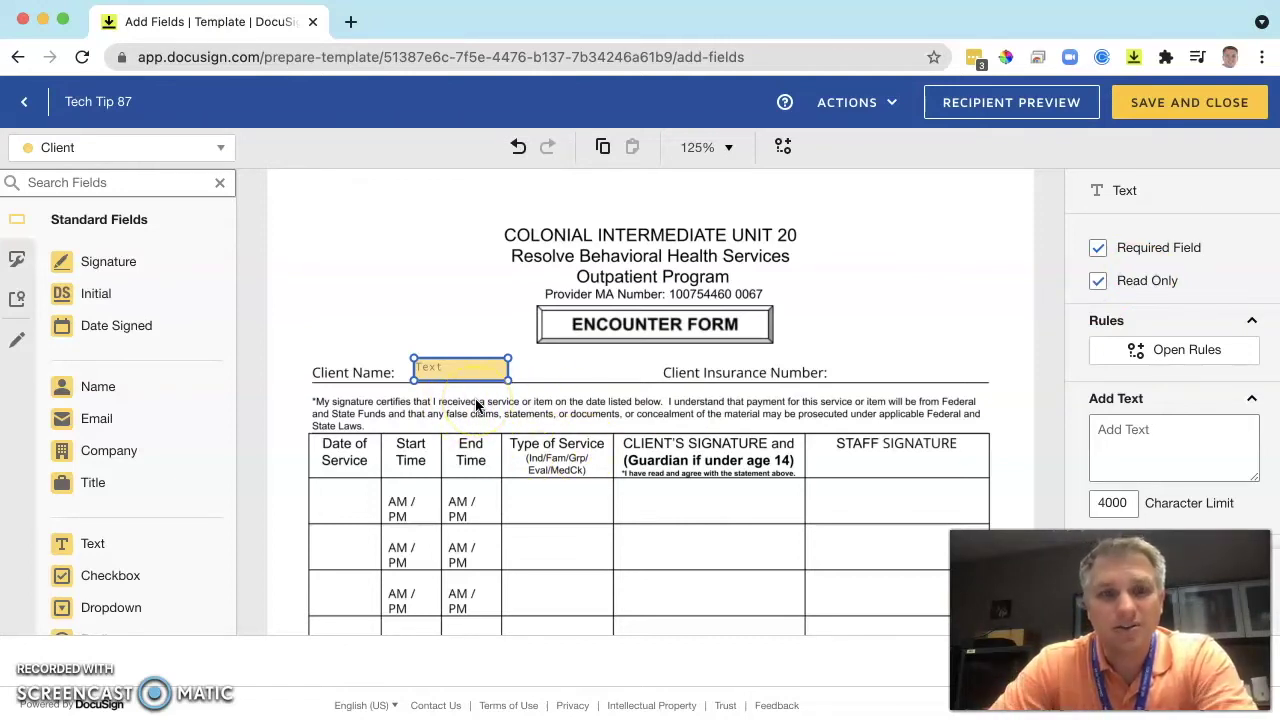
pyautogui.click(472, 366)
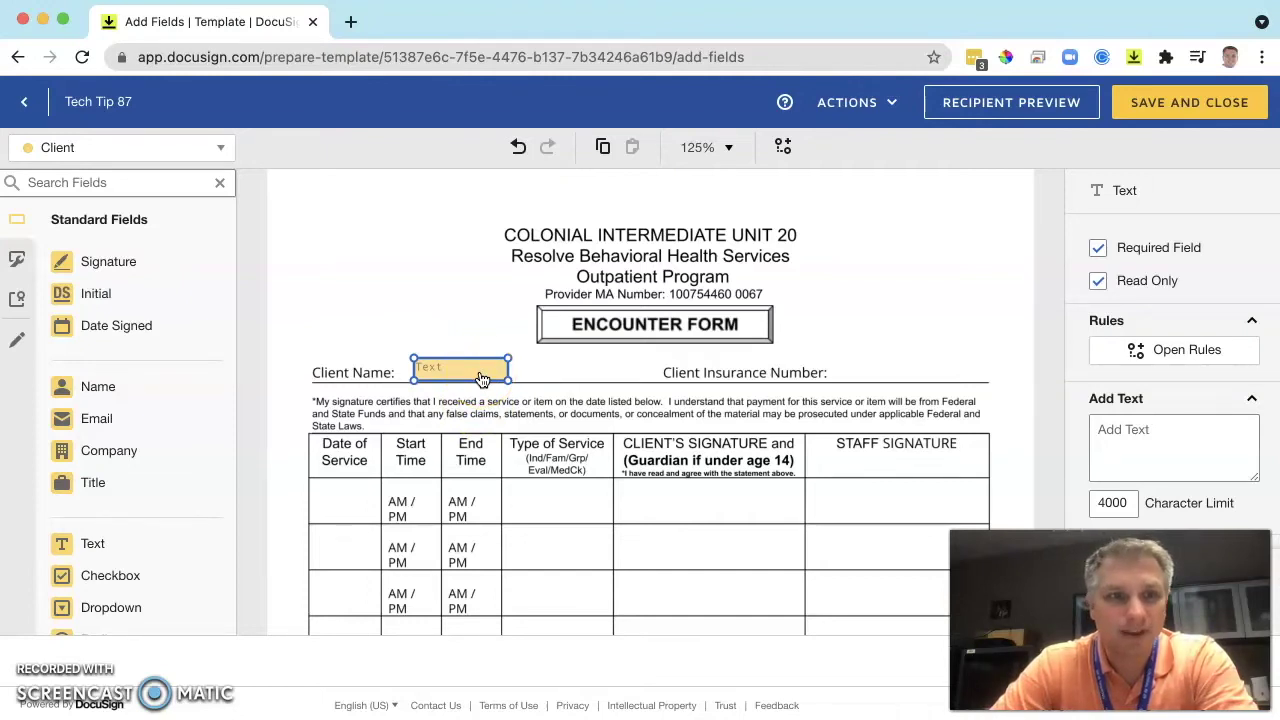
# Add a Read Only text field beside 'Client Insurance Number:' on the form.
pyautogui.click(94, 548)
pyautogui.click(848, 370)
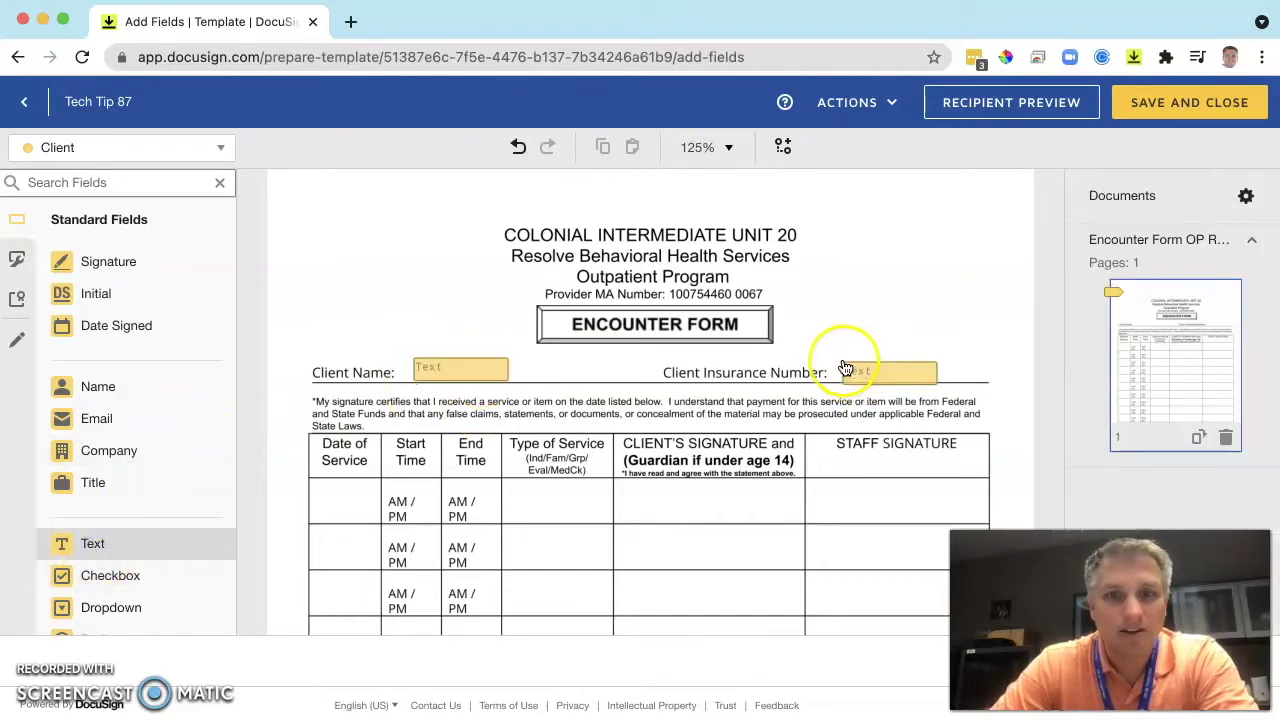
pyautogui.click(851, 364)
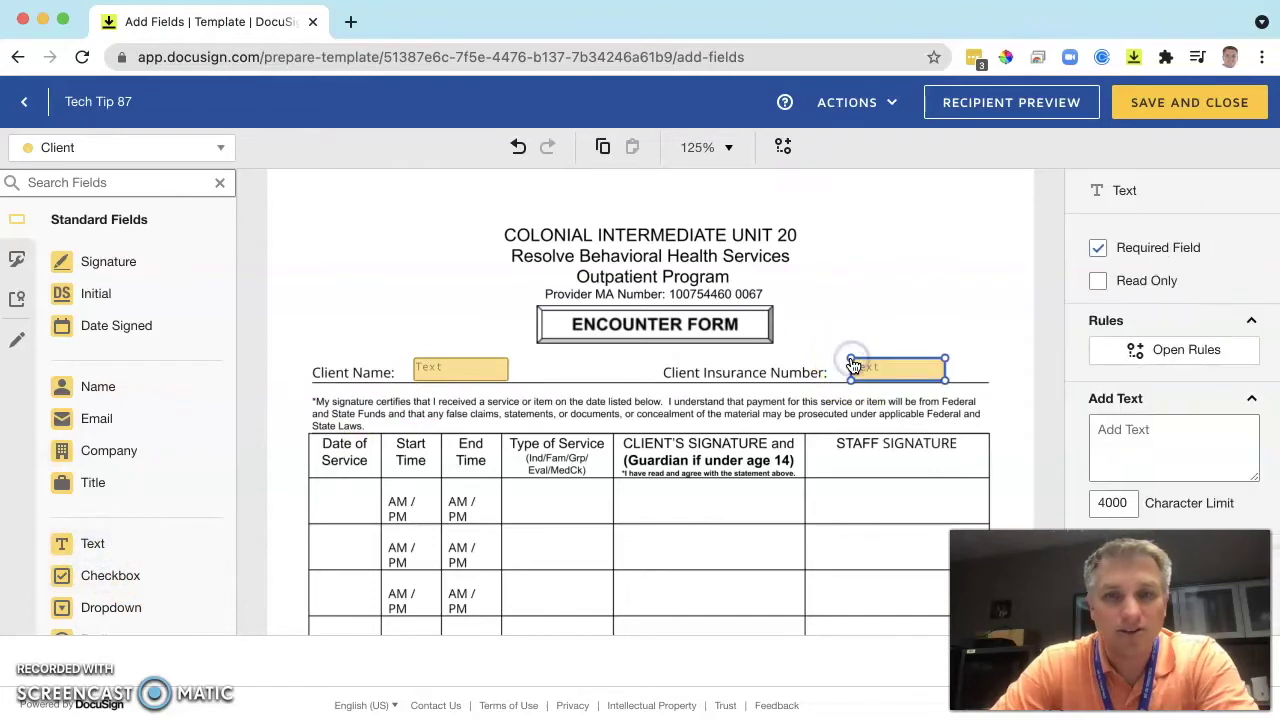
pyautogui.click(1099, 281)
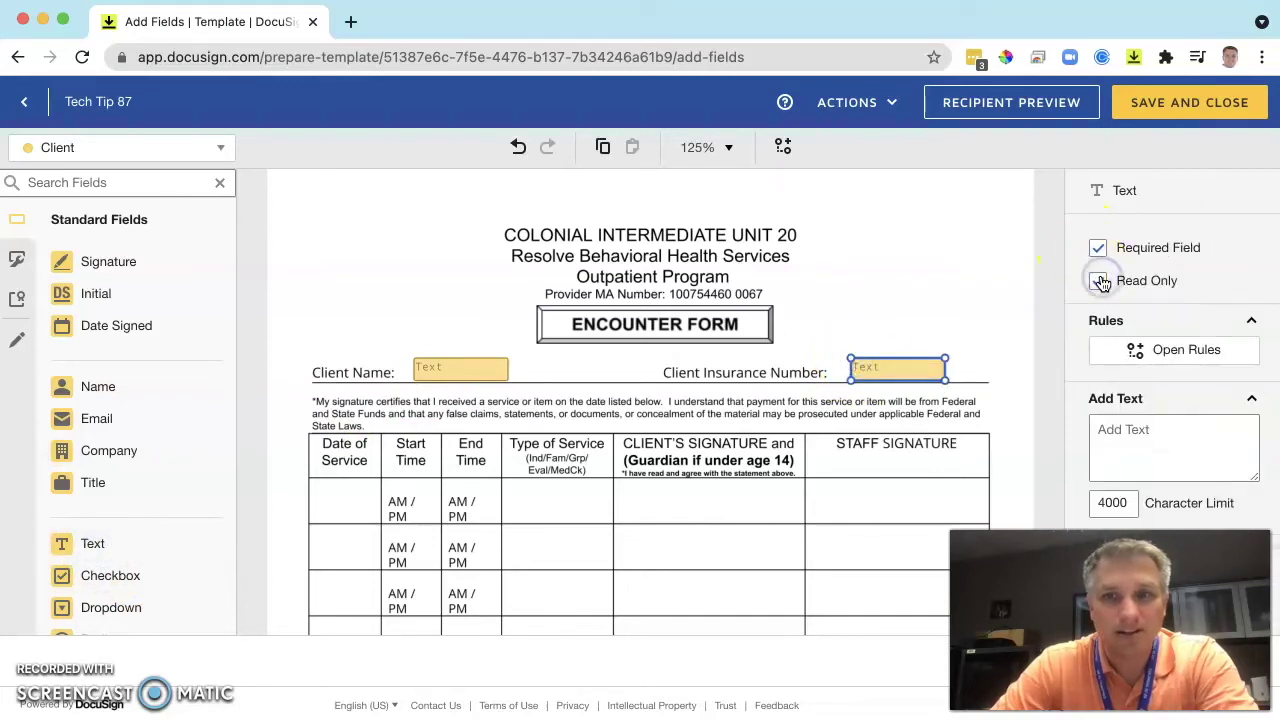
pyautogui.scroll(-3, 727, 553)
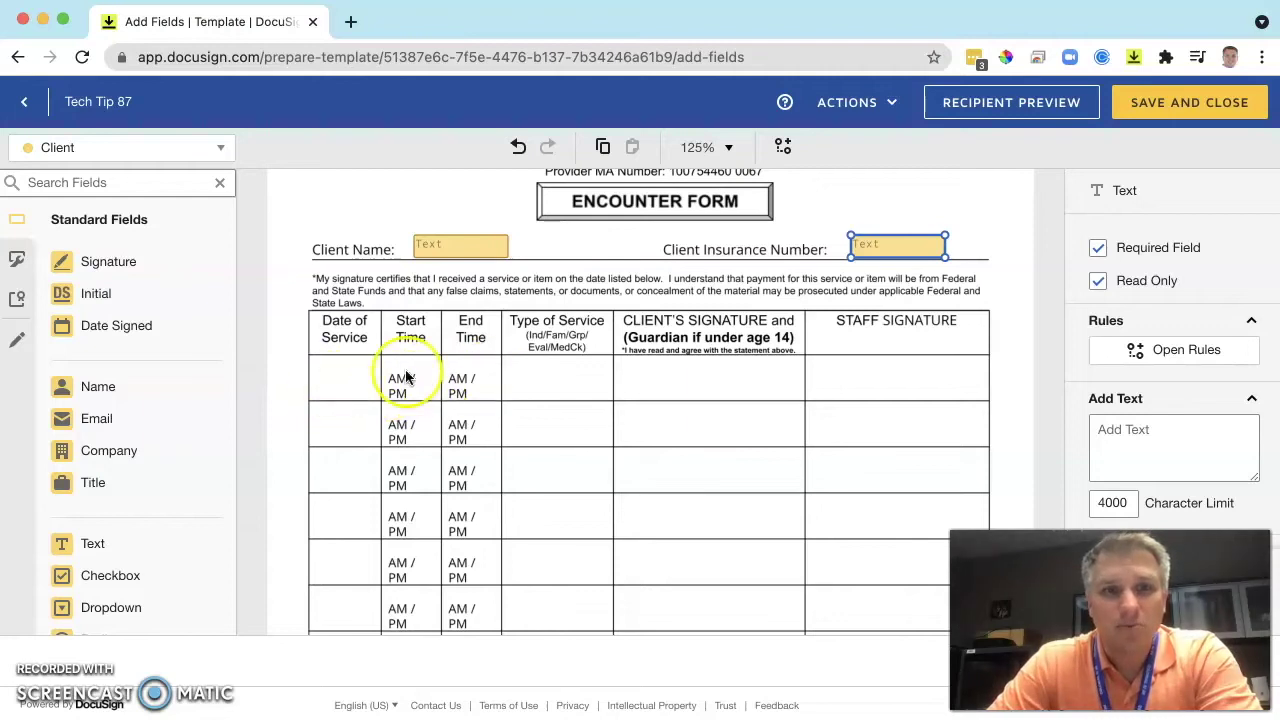
pyautogui.scroll(2, 510, 378)
pyautogui.scroll(-3, 696, 445)
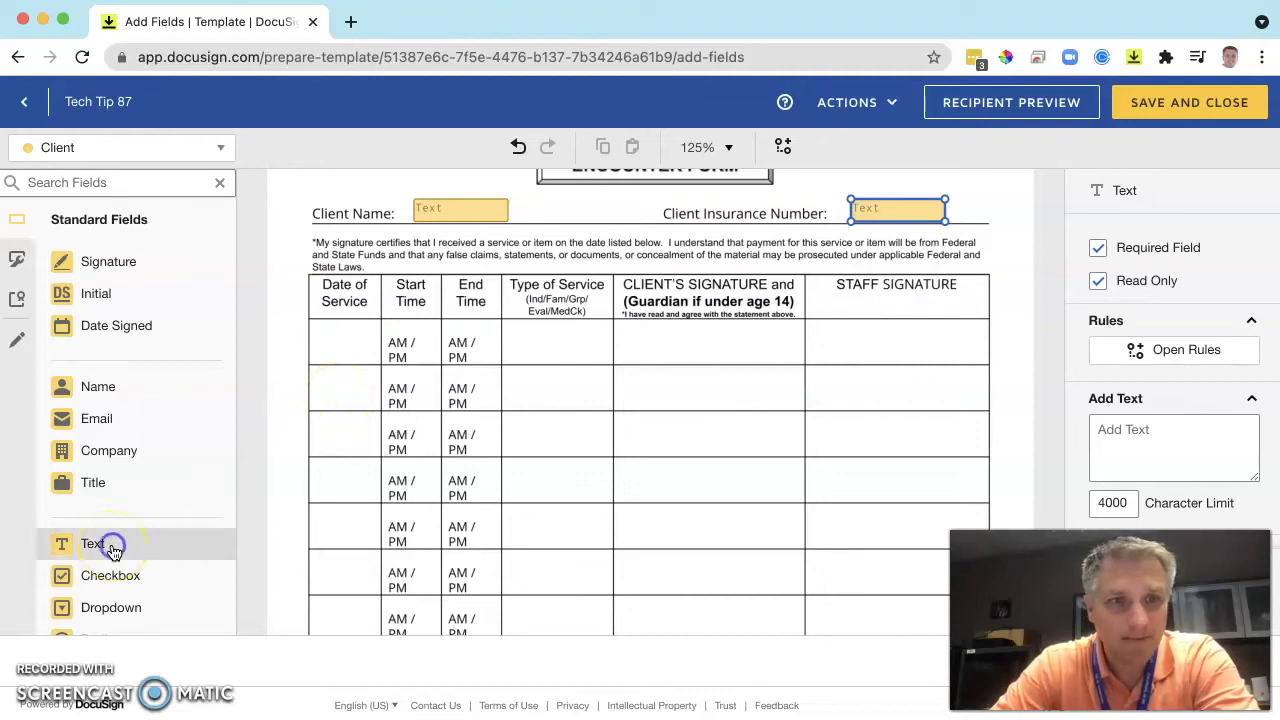
# Place a narrowed Read Only text field in the first Date of Service cell.
pyautogui.moveTo(108, 543); pyautogui.dragTo(322, 333)
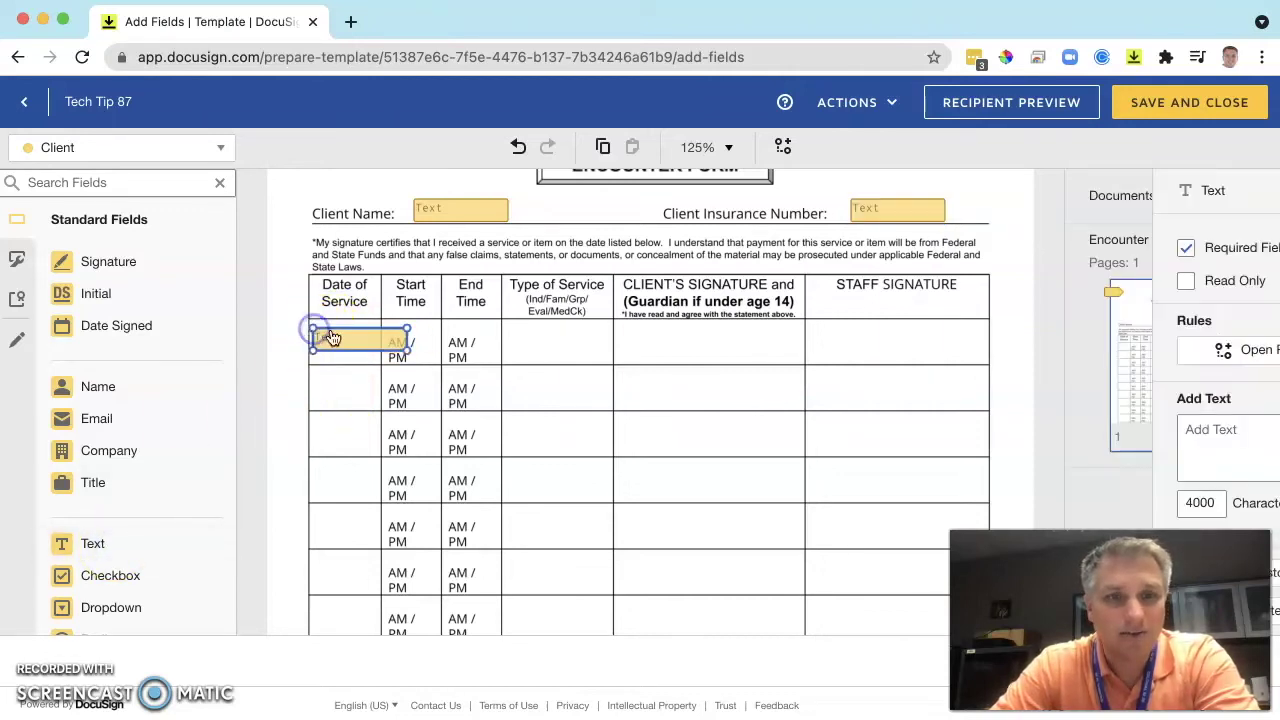
pyautogui.moveTo(406, 346); pyautogui.dragTo(378, 346)
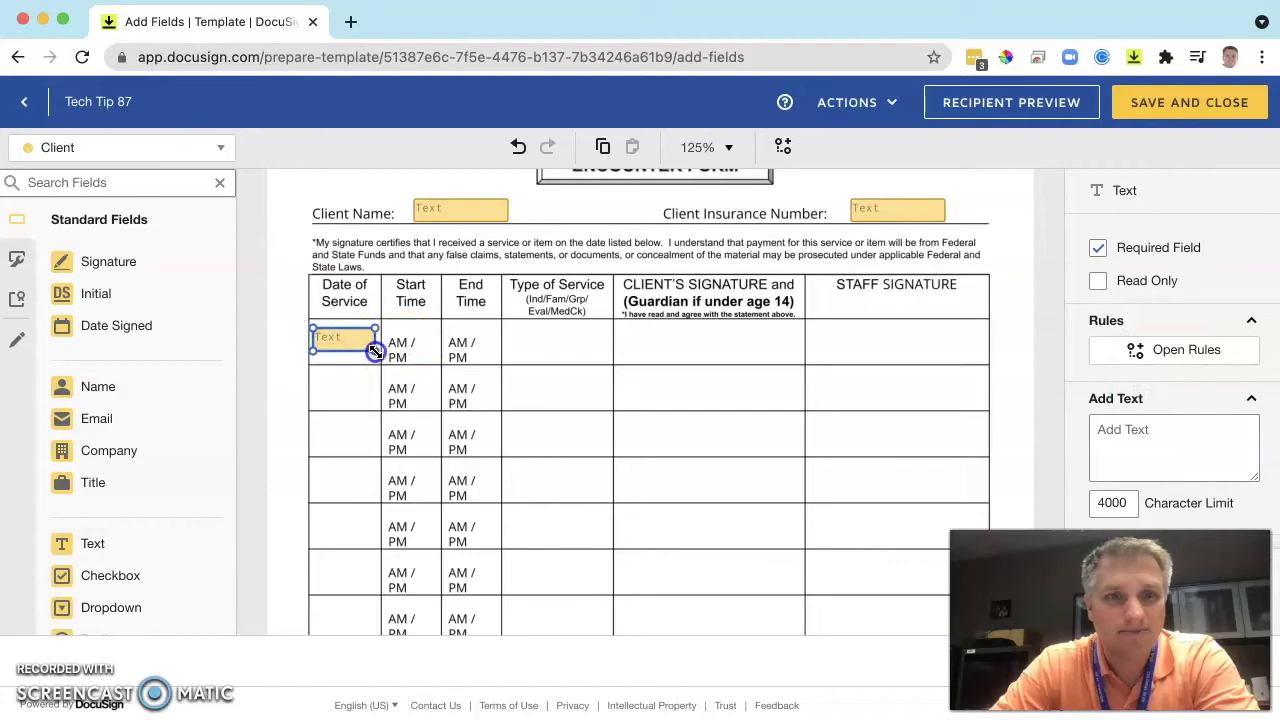
pyautogui.click(1097, 281)
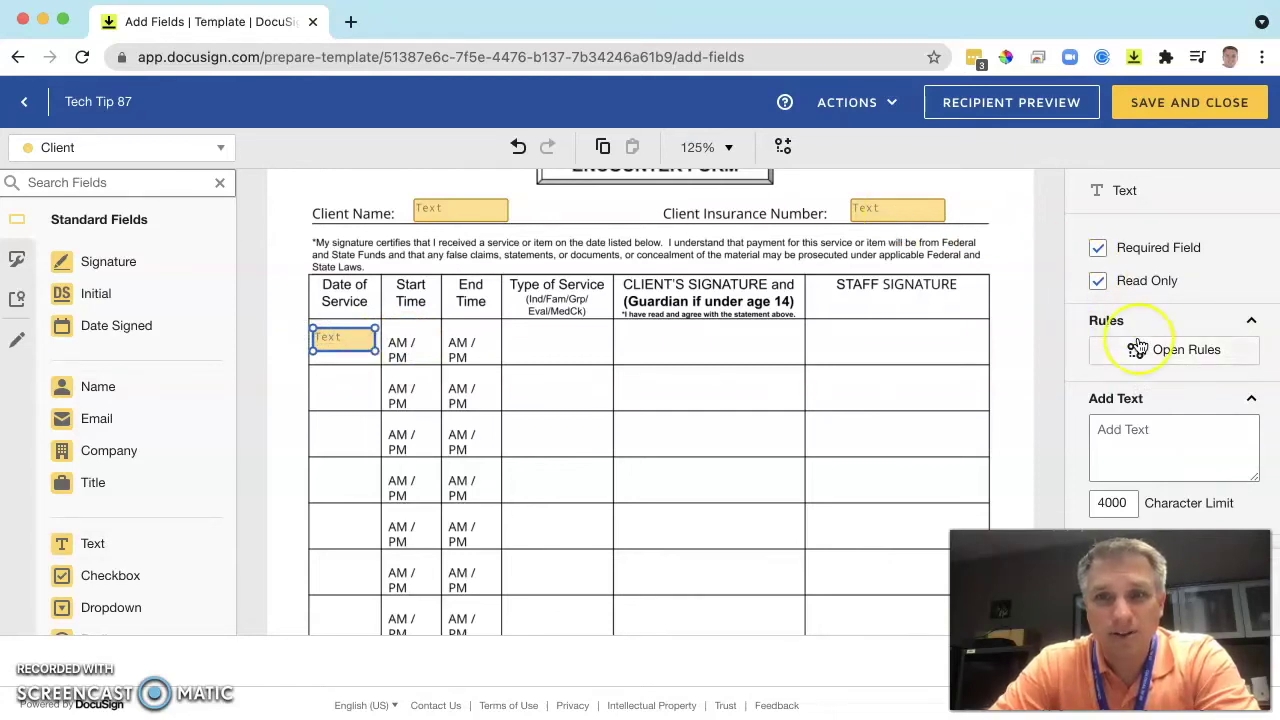
# Set the date field's validation to Date with the MM/dd/yyyy mask.
pyautogui.click(1222, 348)
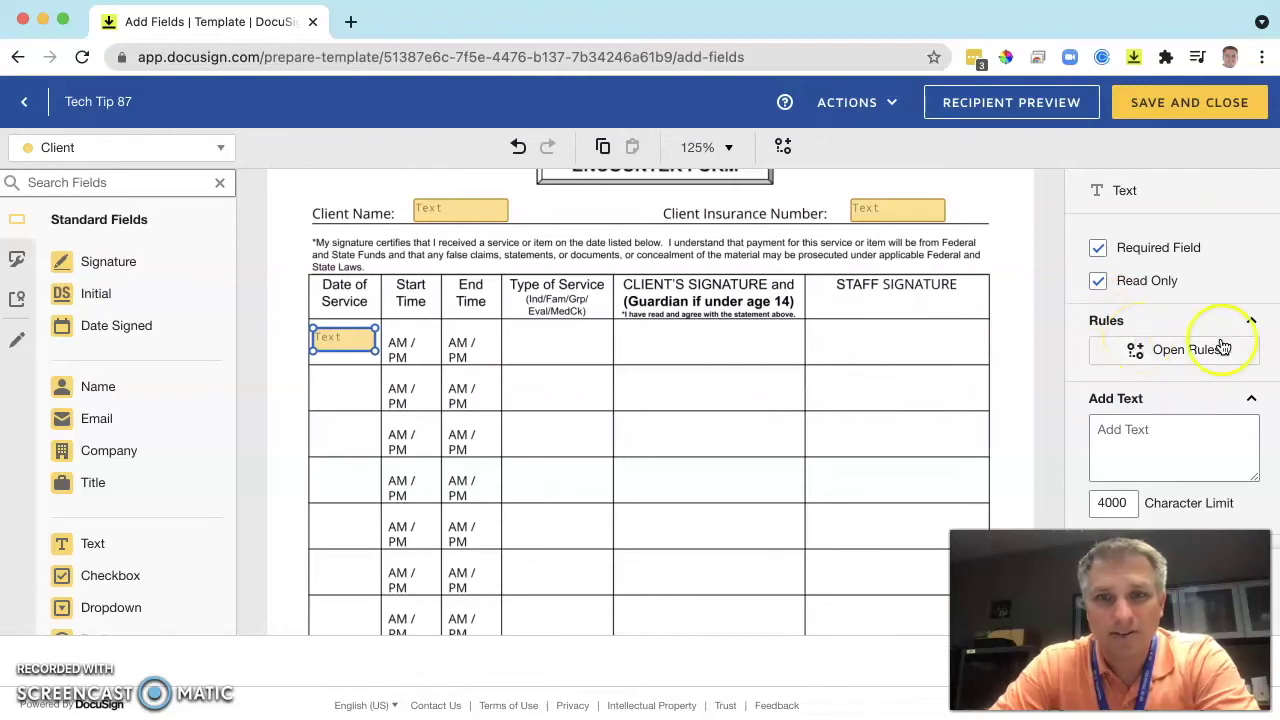
pyautogui.click(1207, 396)
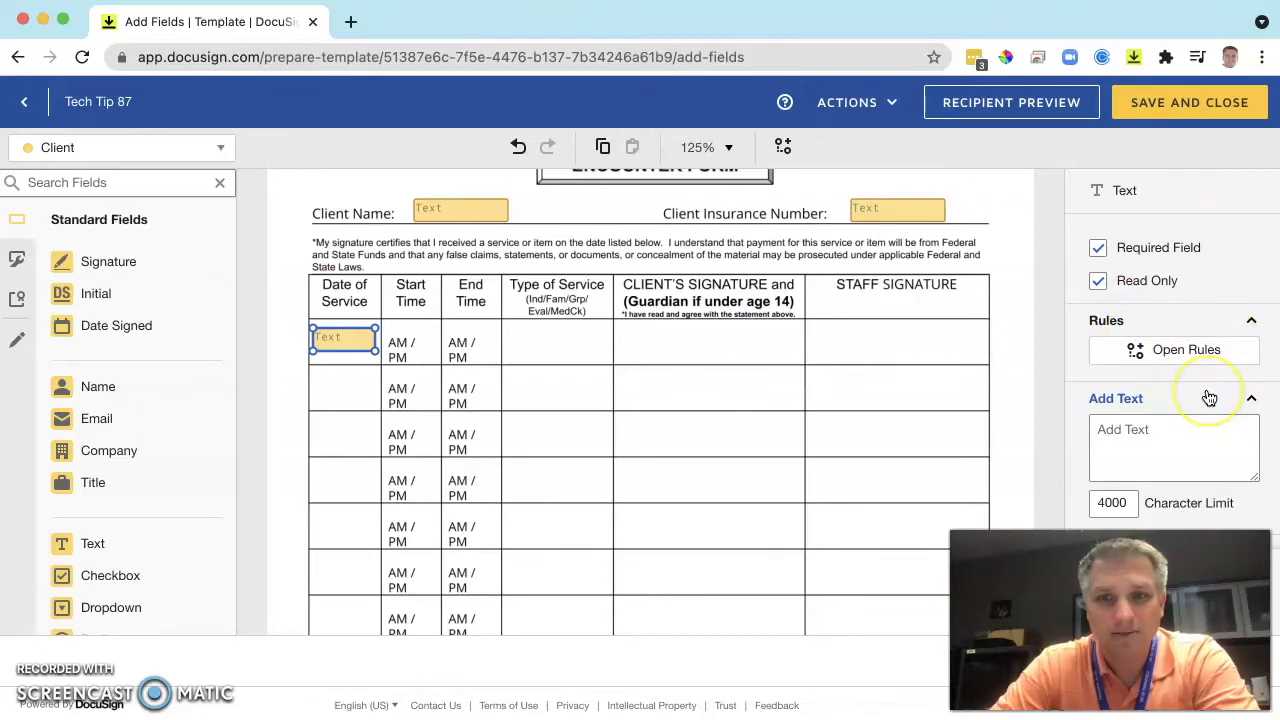
pyautogui.scroll(-2, 1209, 398)
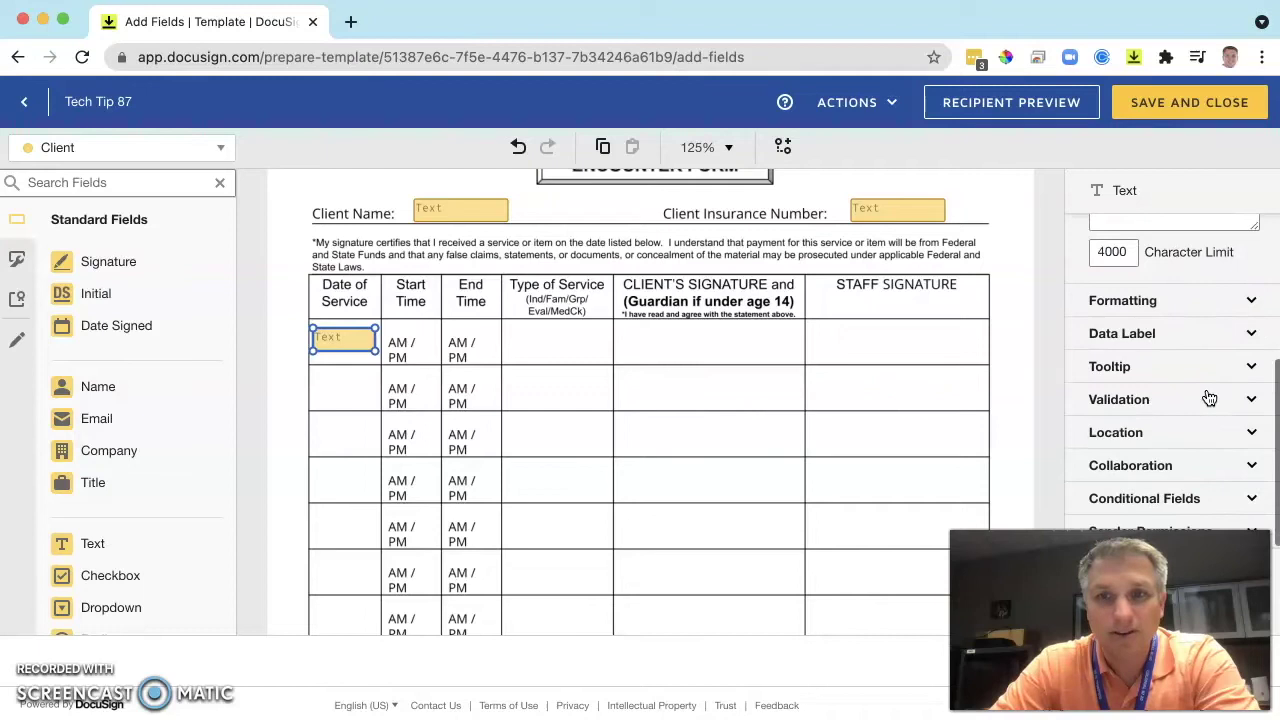
pyautogui.click(1196, 401)
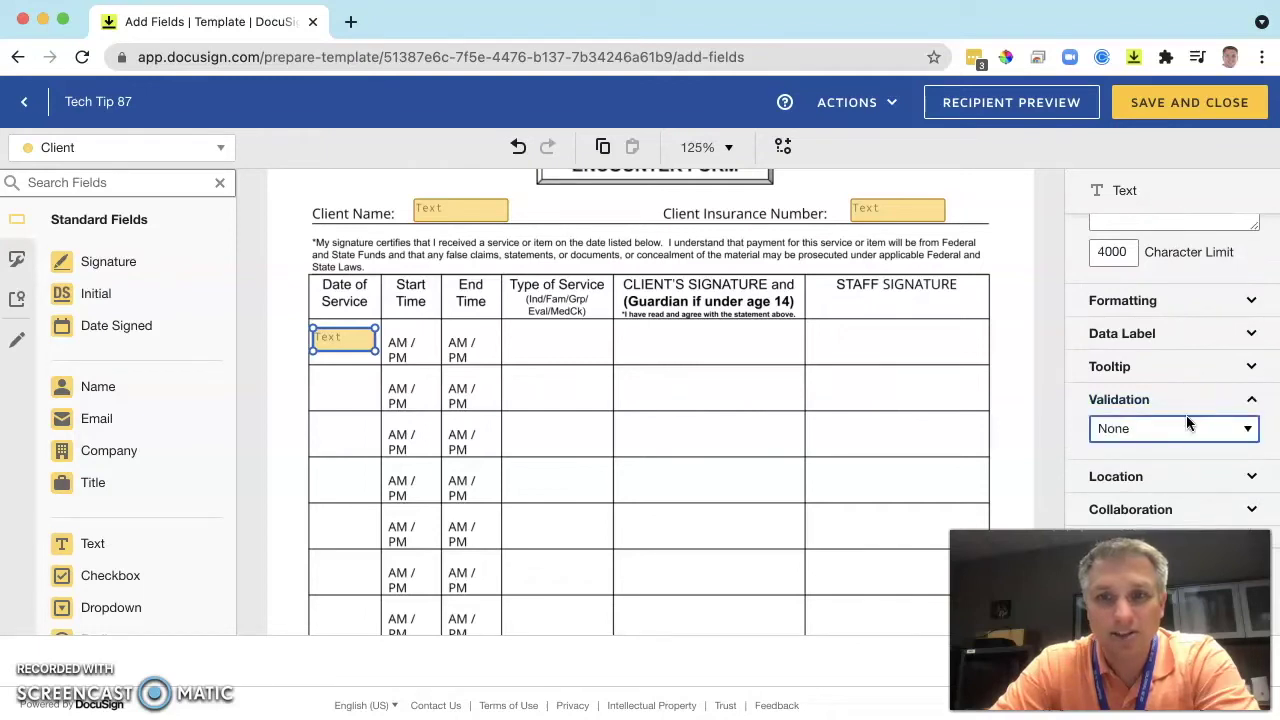
pyautogui.click(1244, 427)
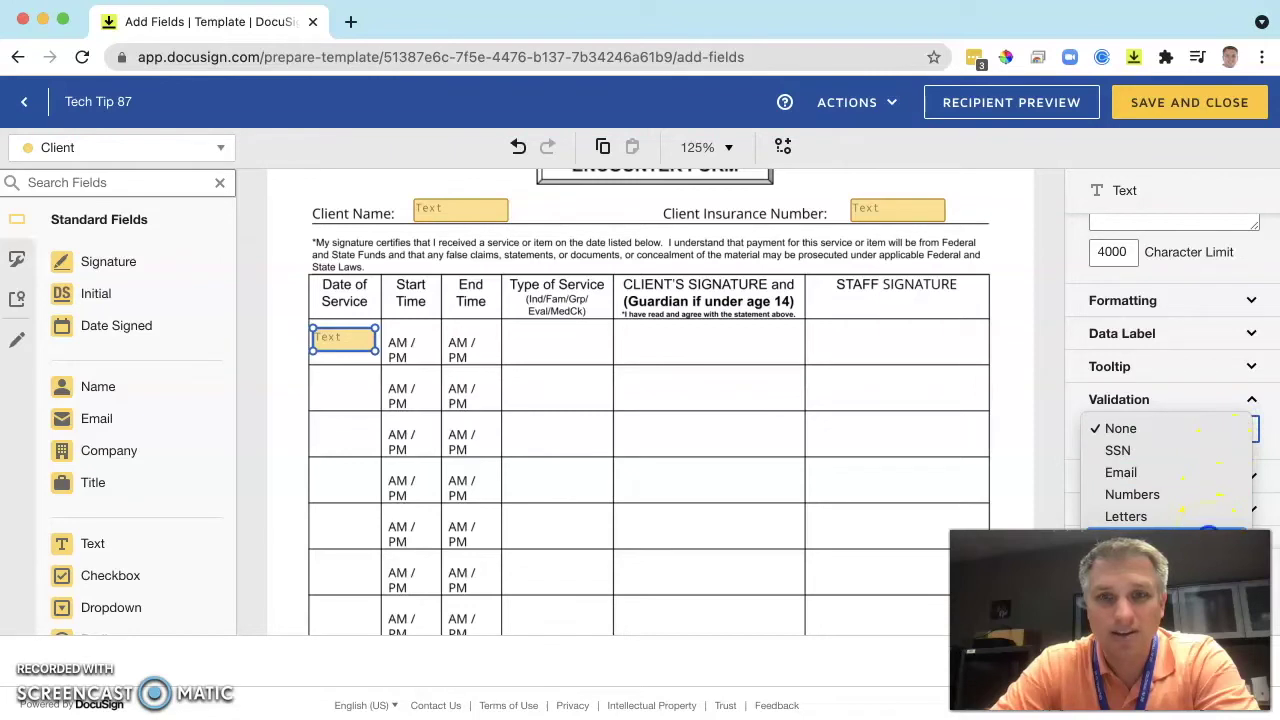
pyautogui.click(1208, 535)
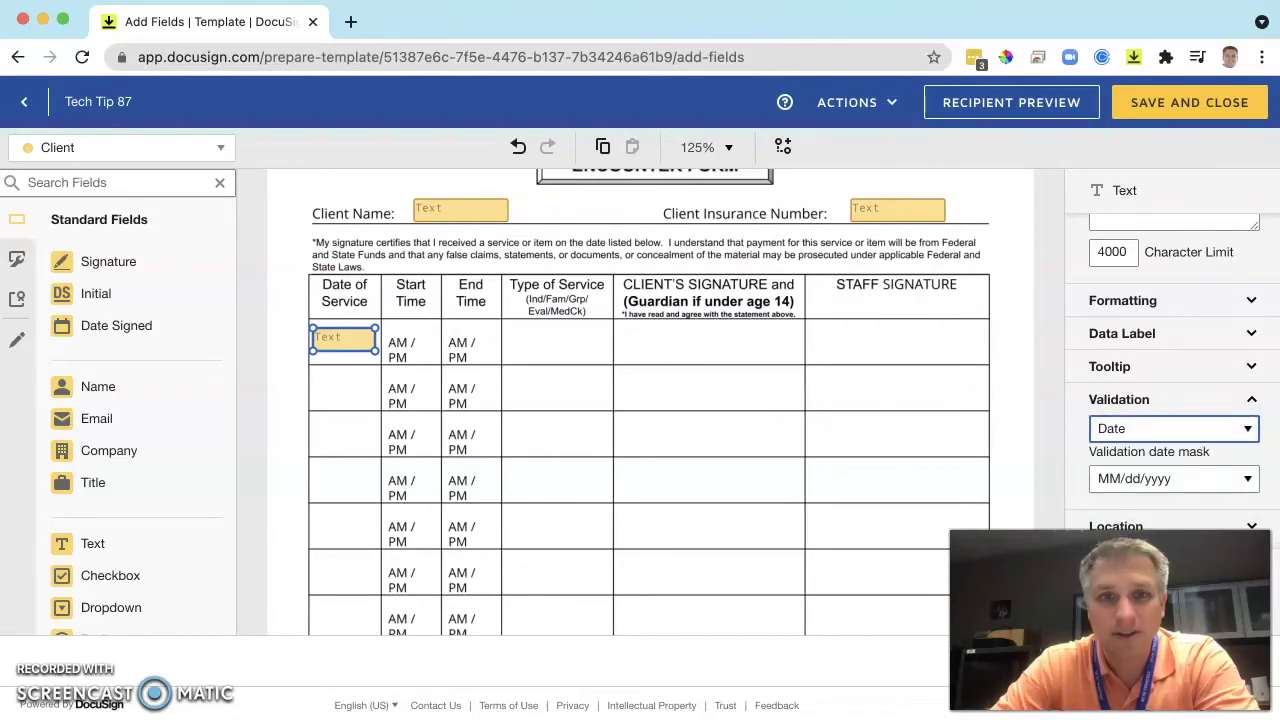
pyautogui.click(343, 340)
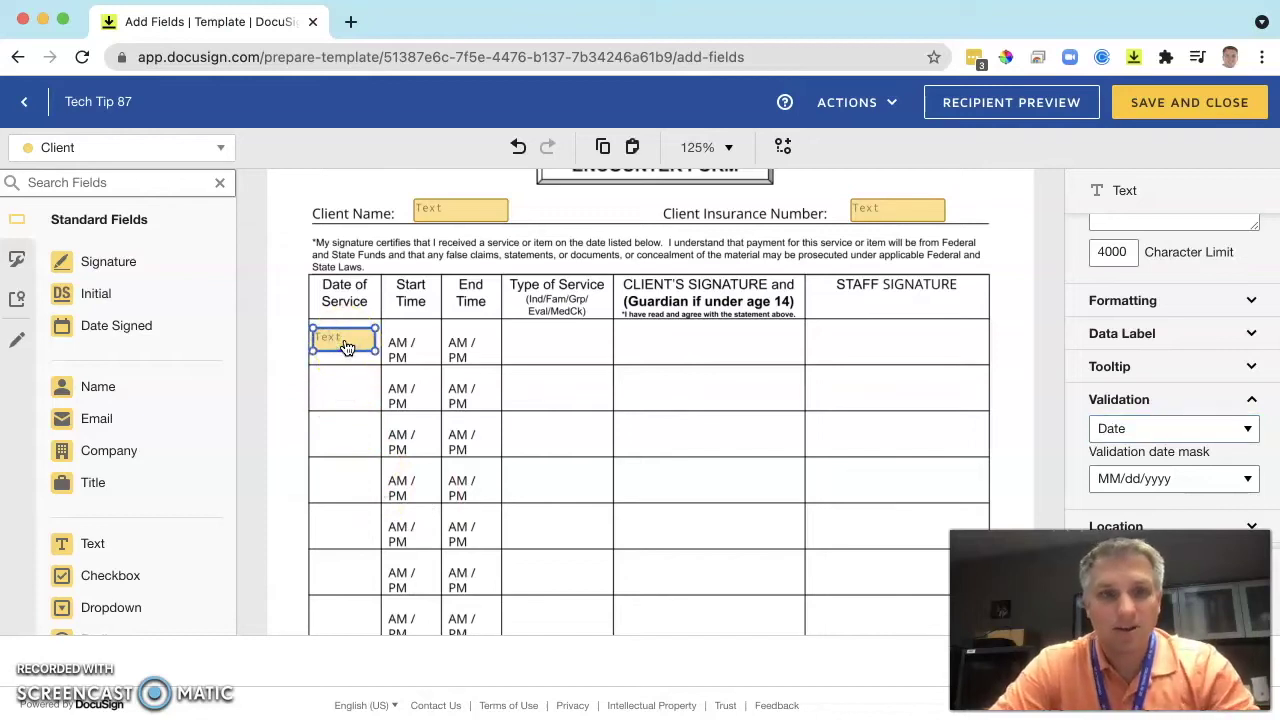
# Paste copies of the date field and move them into Date of Service rows 2–5.
pyautogui.hotkey('ctrl', 'v')
pyautogui.hotkey('ctrl', 'v')
pyautogui.hotkey('ctrl', 'v')
pyautogui.hotkey('ctrl', 'v')
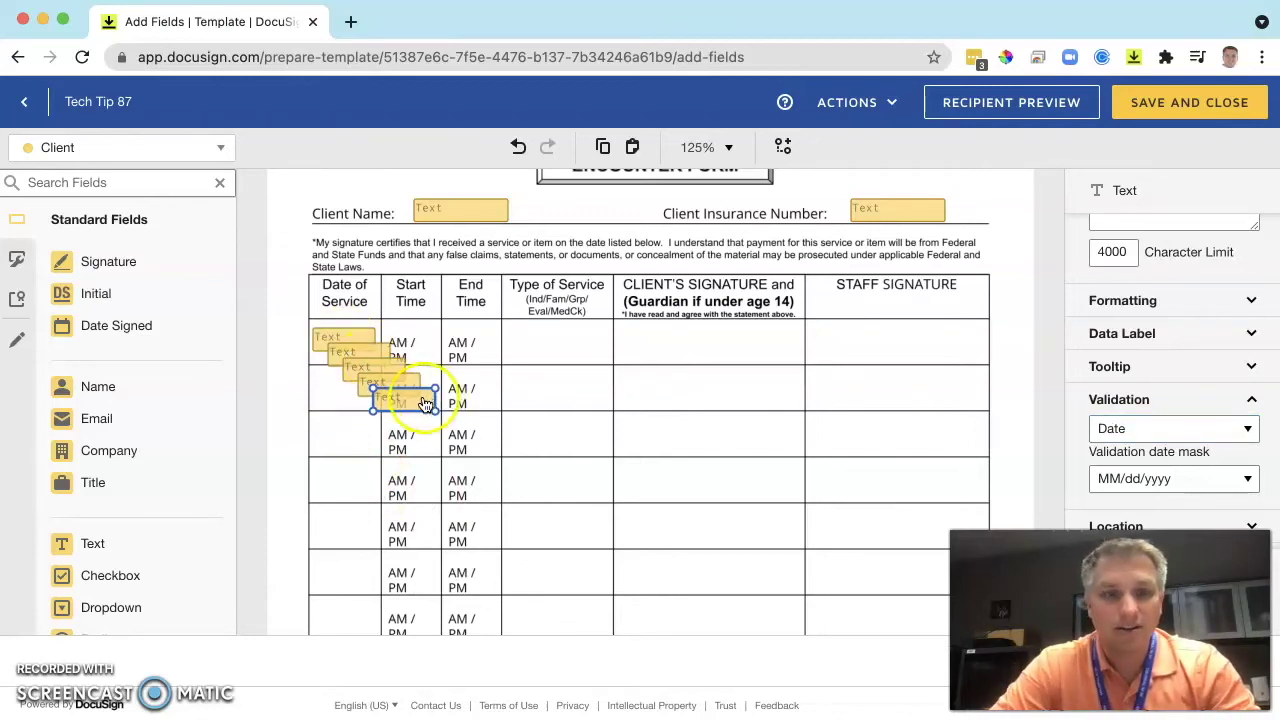
pyautogui.moveTo(425, 403); pyautogui.dragTo(360, 484)
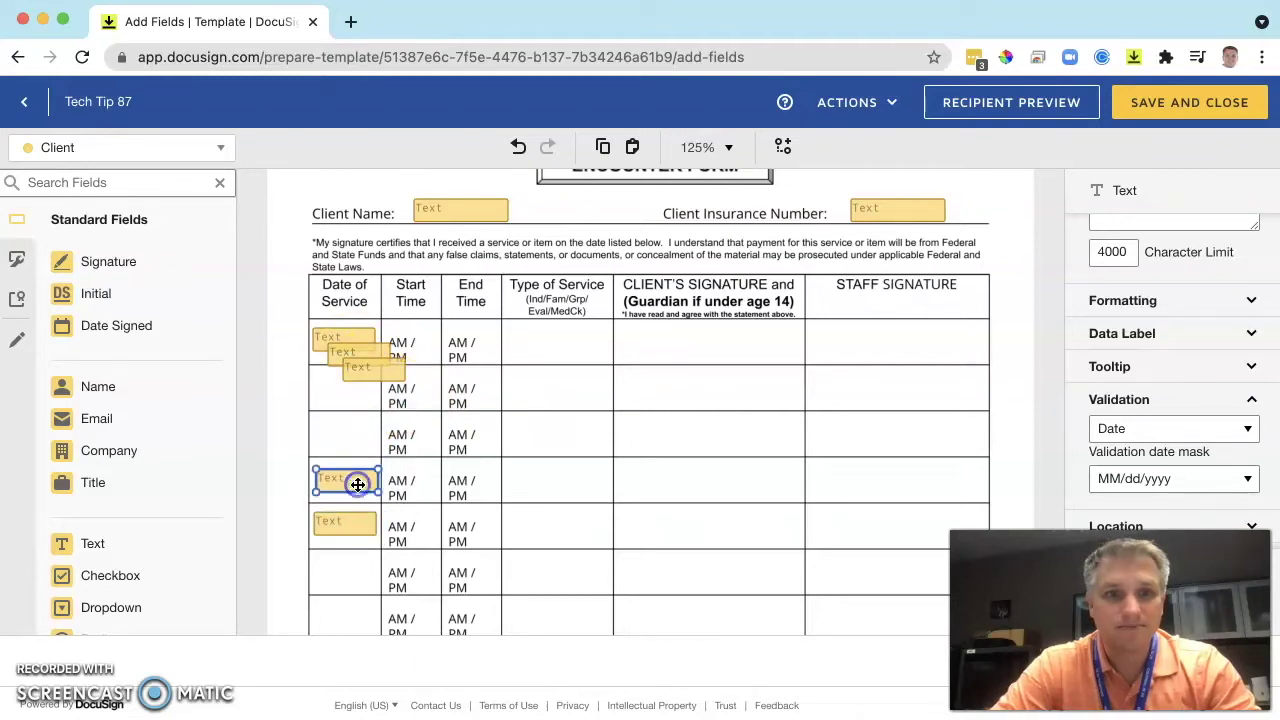
pyautogui.moveTo(392, 368); pyautogui.dragTo(370, 437)
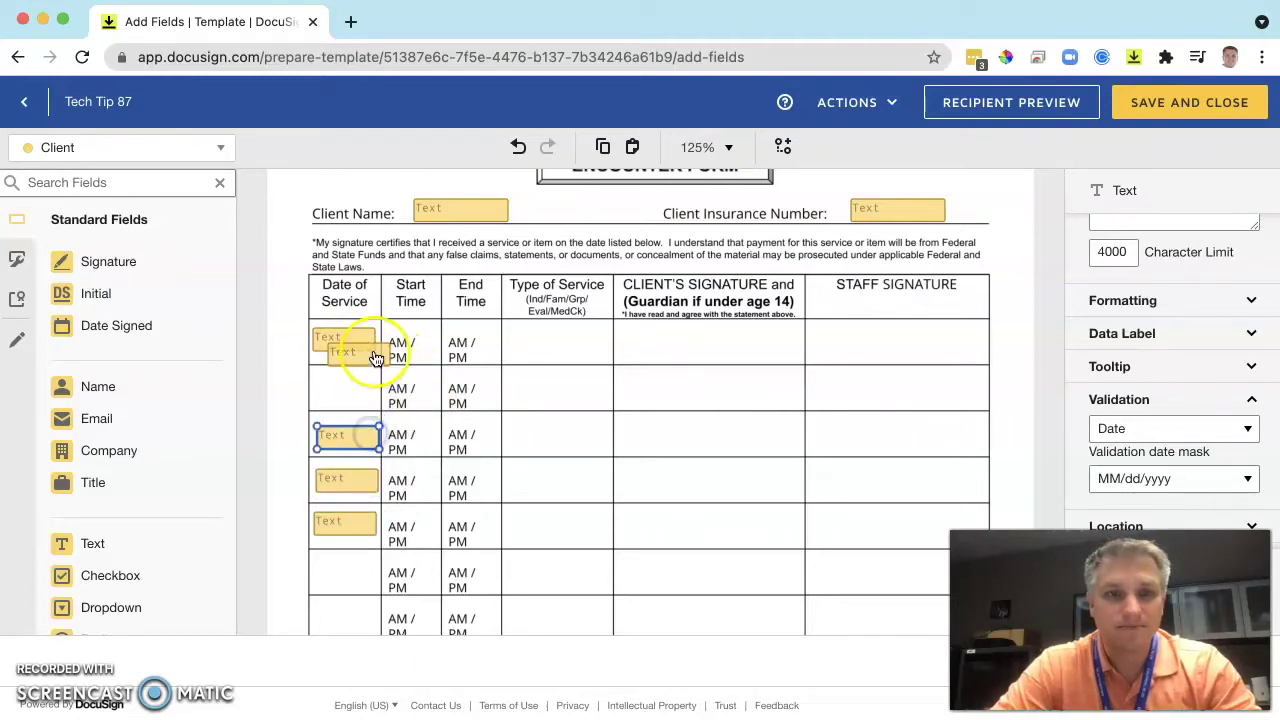
pyautogui.moveTo(376, 358); pyautogui.dragTo(363, 391)
pyautogui.scroll(-2, 428, 449)
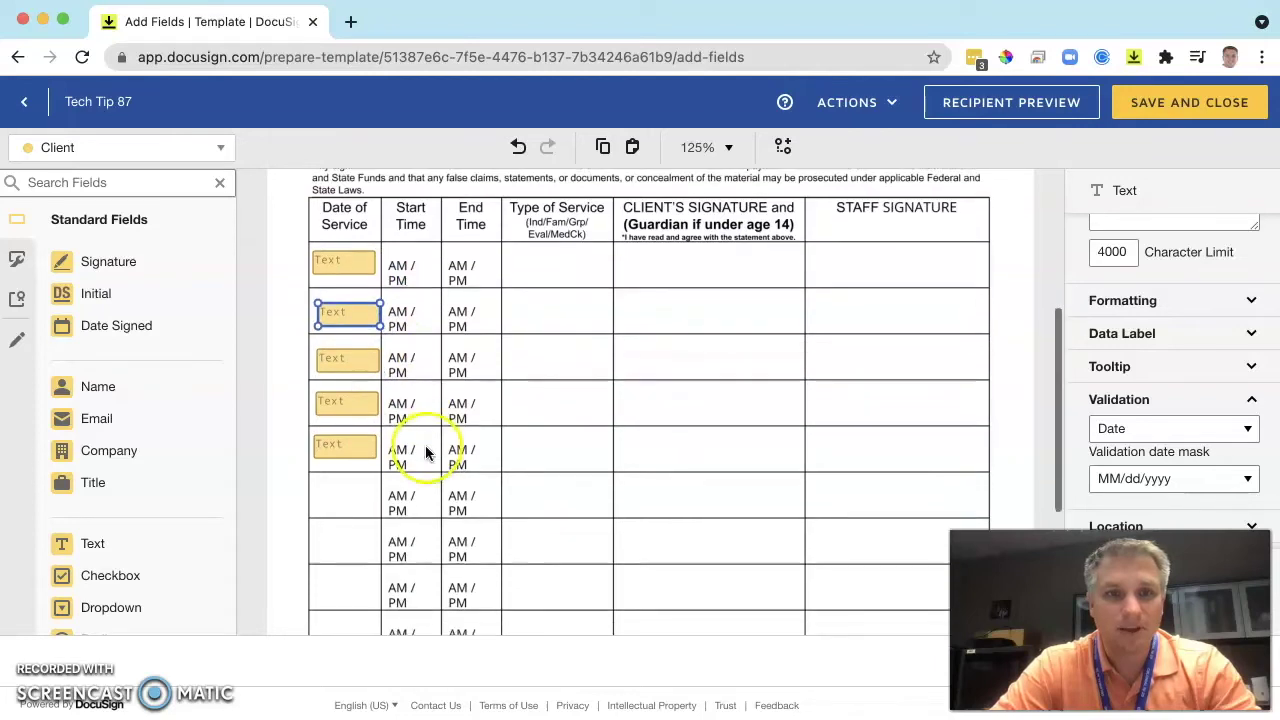
pyautogui.scroll(-1, 414, 448)
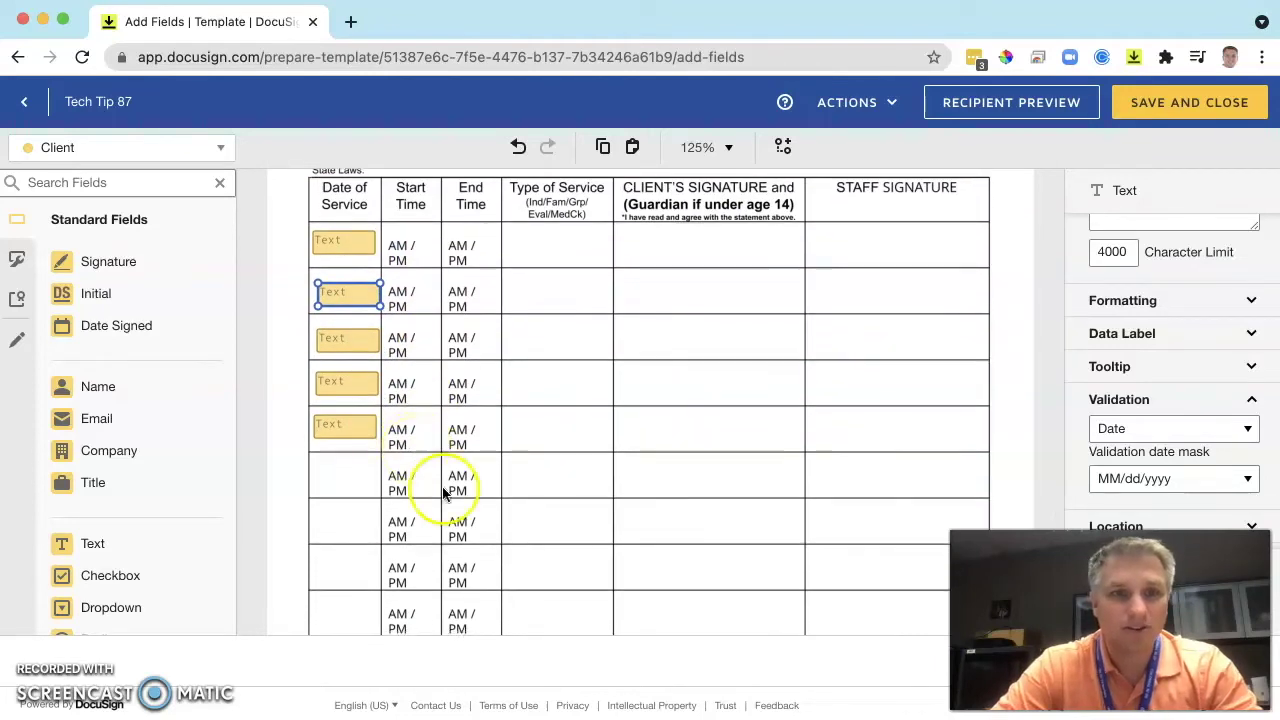
# Align the five date fields to the left and make them all Read Only.
pyautogui.moveTo(404, 440); pyautogui.dragTo(297, 200)
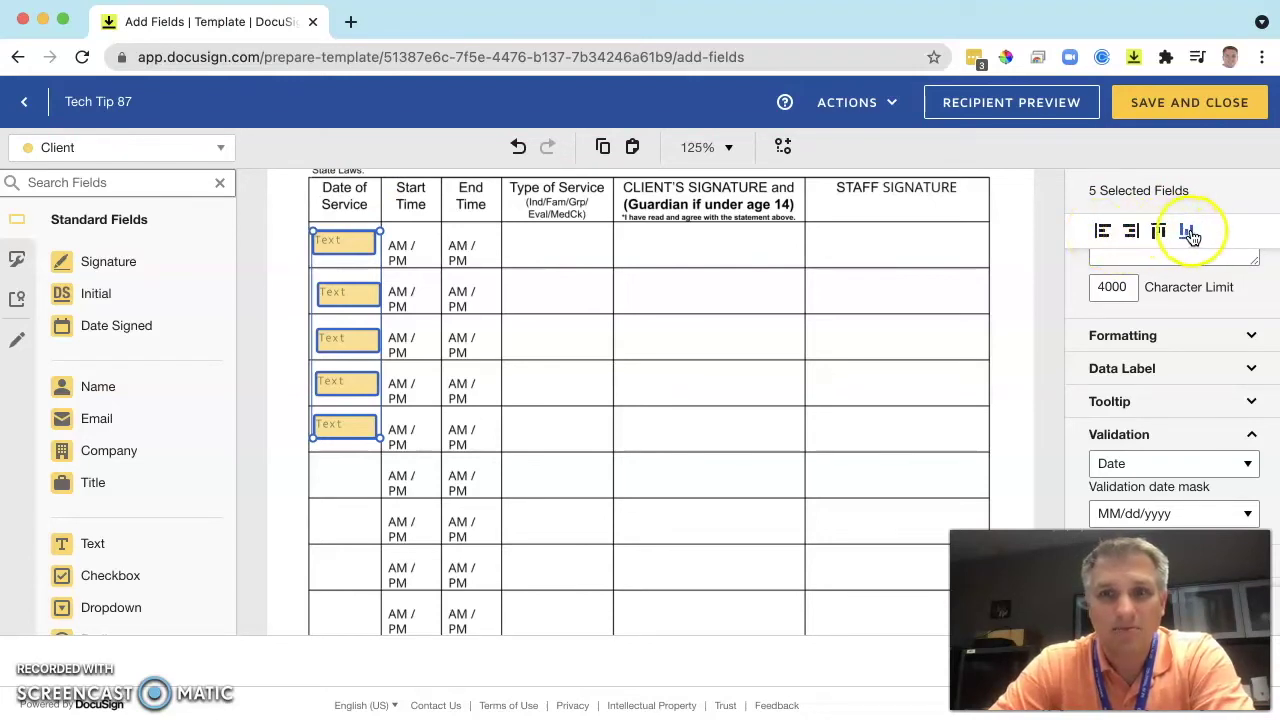
pyautogui.click(1106, 232)
pyautogui.click(1106, 232)
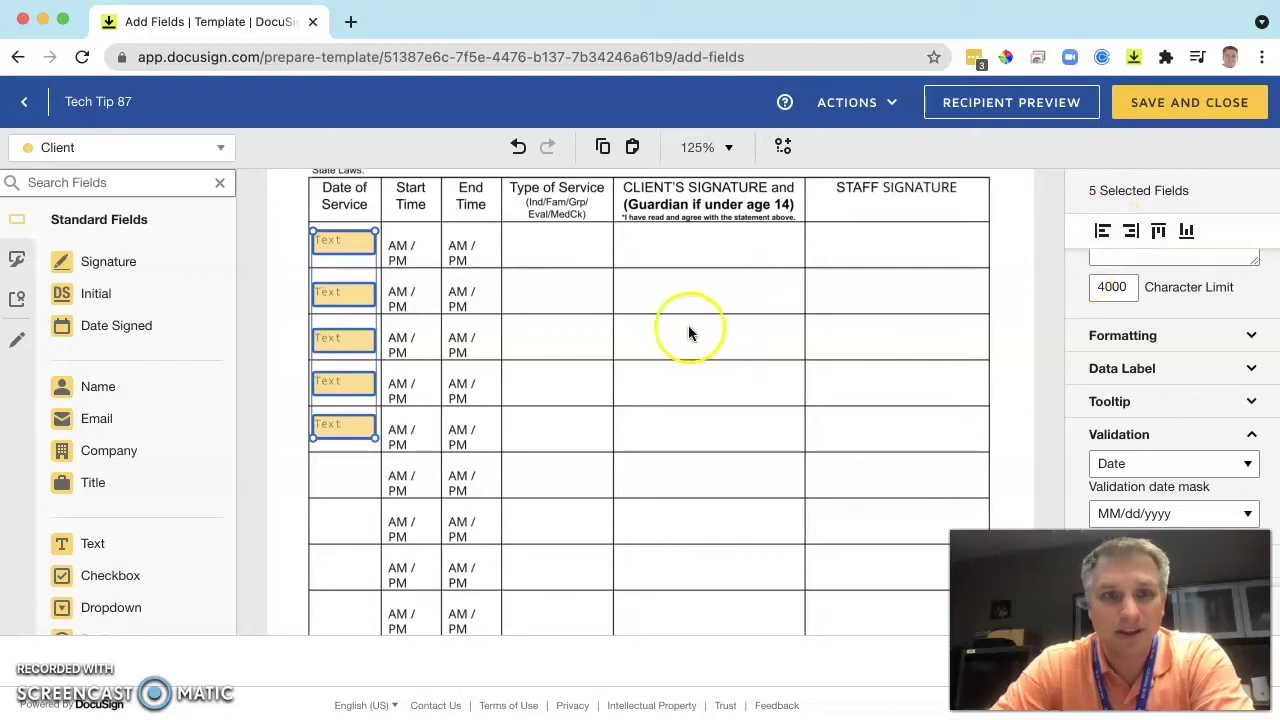
pyautogui.click(636, 357)
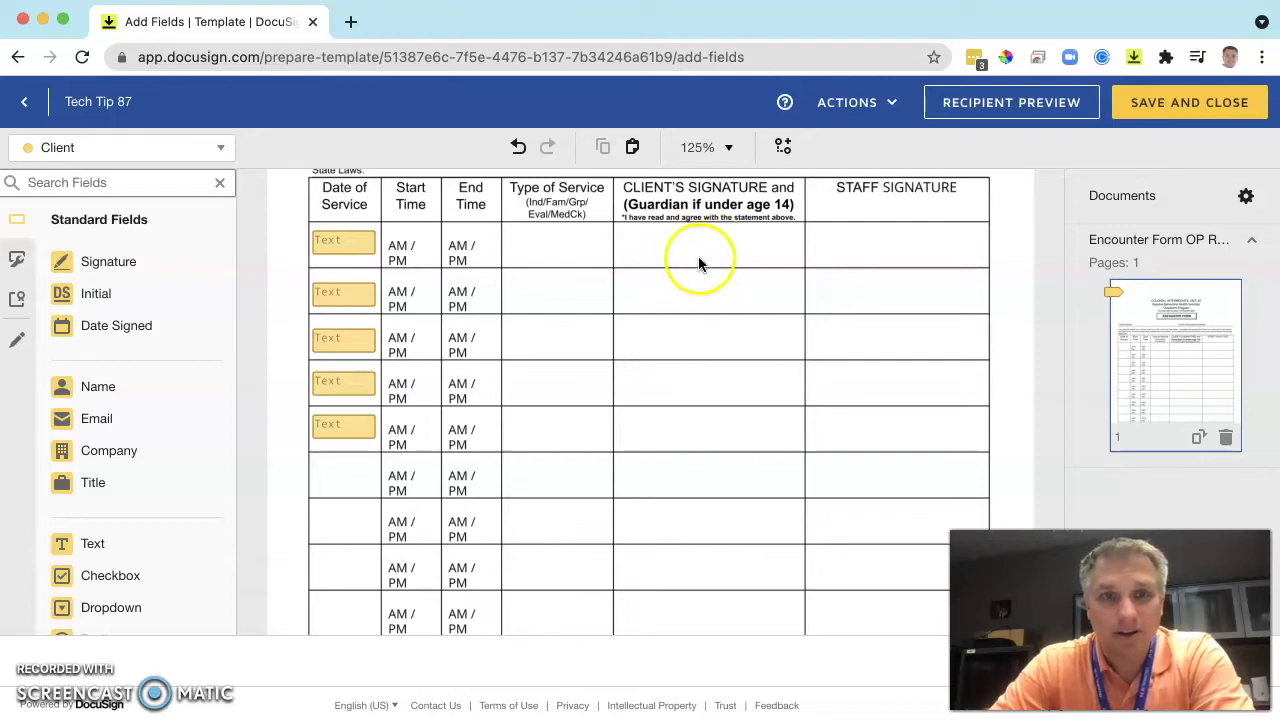
pyautogui.moveTo(422, 500); pyautogui.dragTo(293, 203)
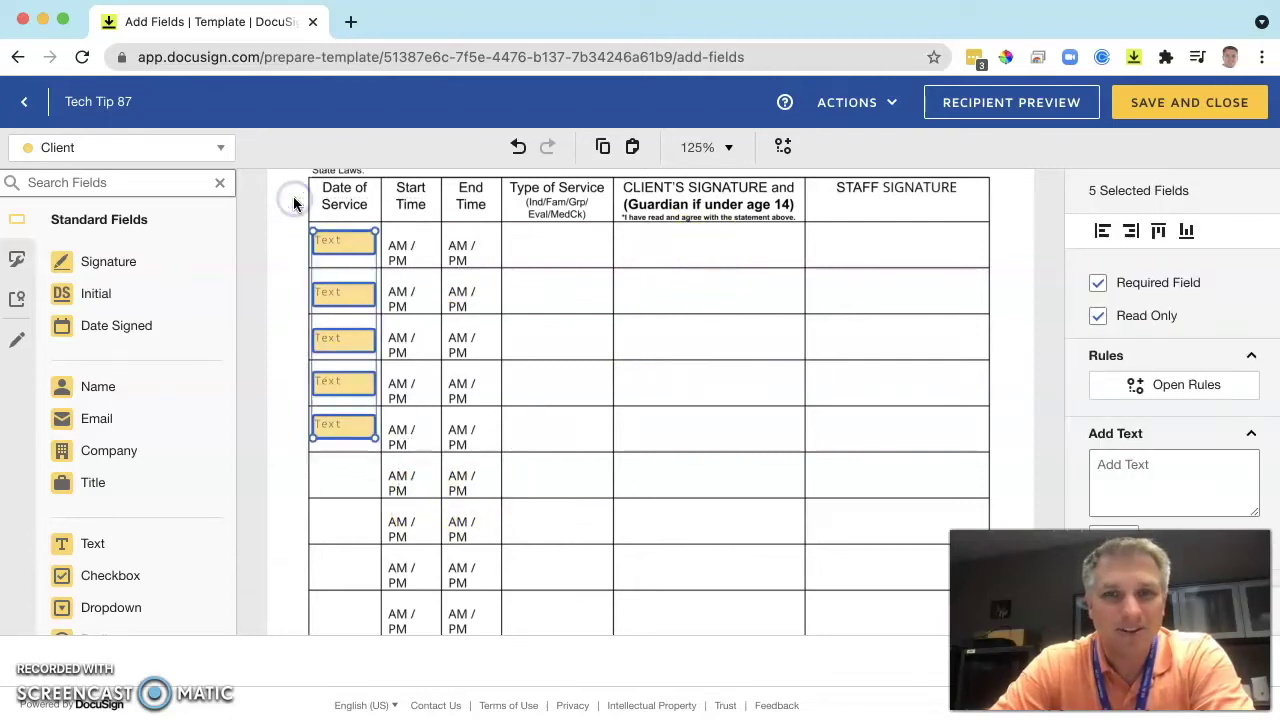
pyautogui.click(1101, 317)
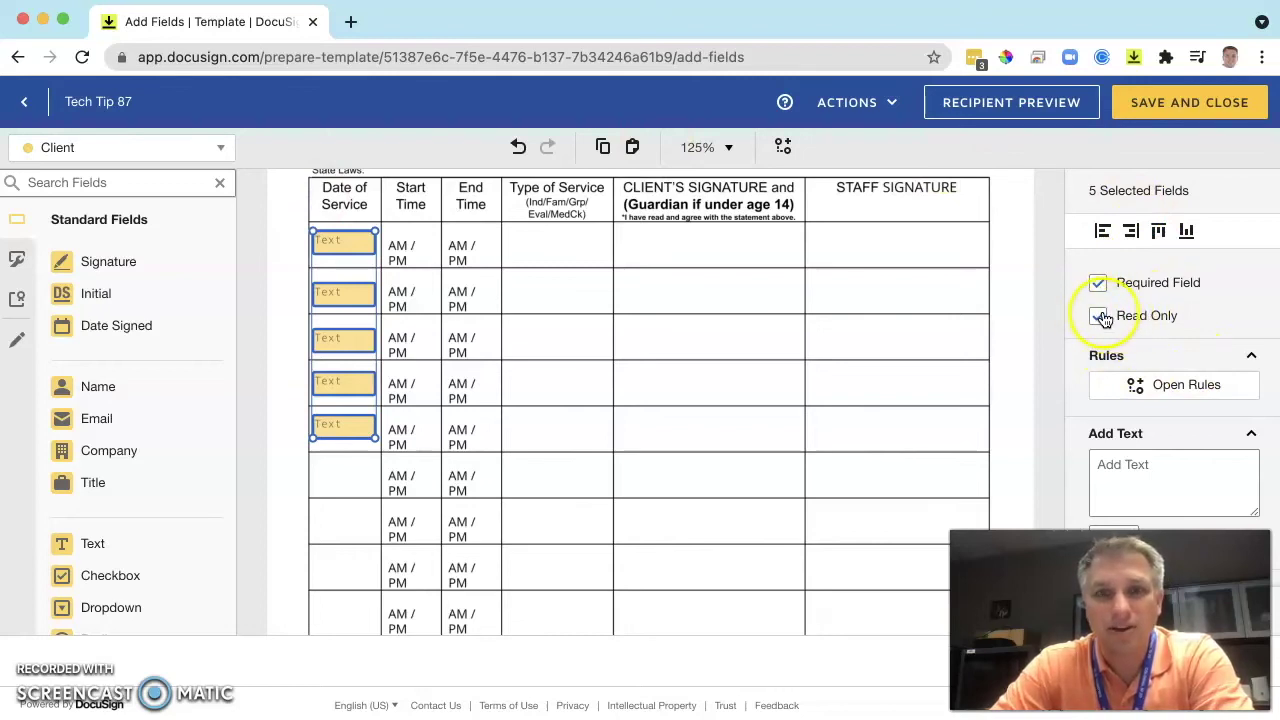
pyautogui.click(852, 350)
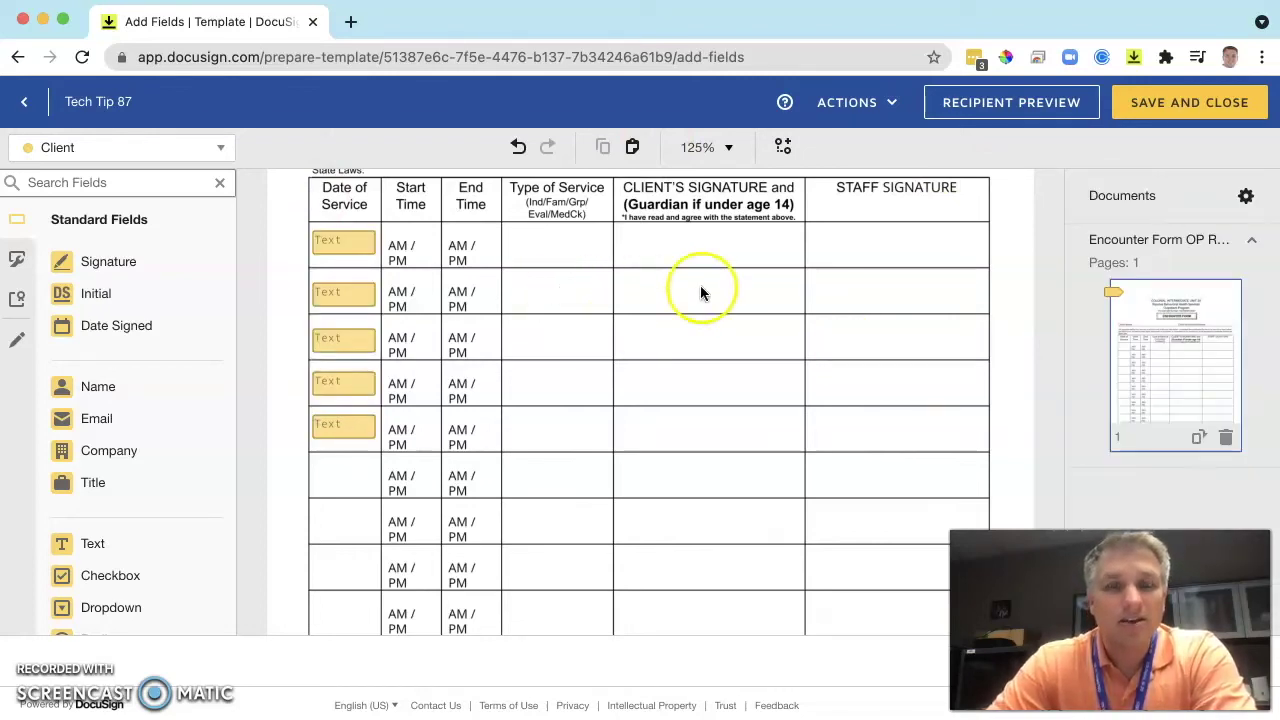
# Place a signature field in the first Client's Signature row and copies in rows 2–5.
pyautogui.click(90, 268)
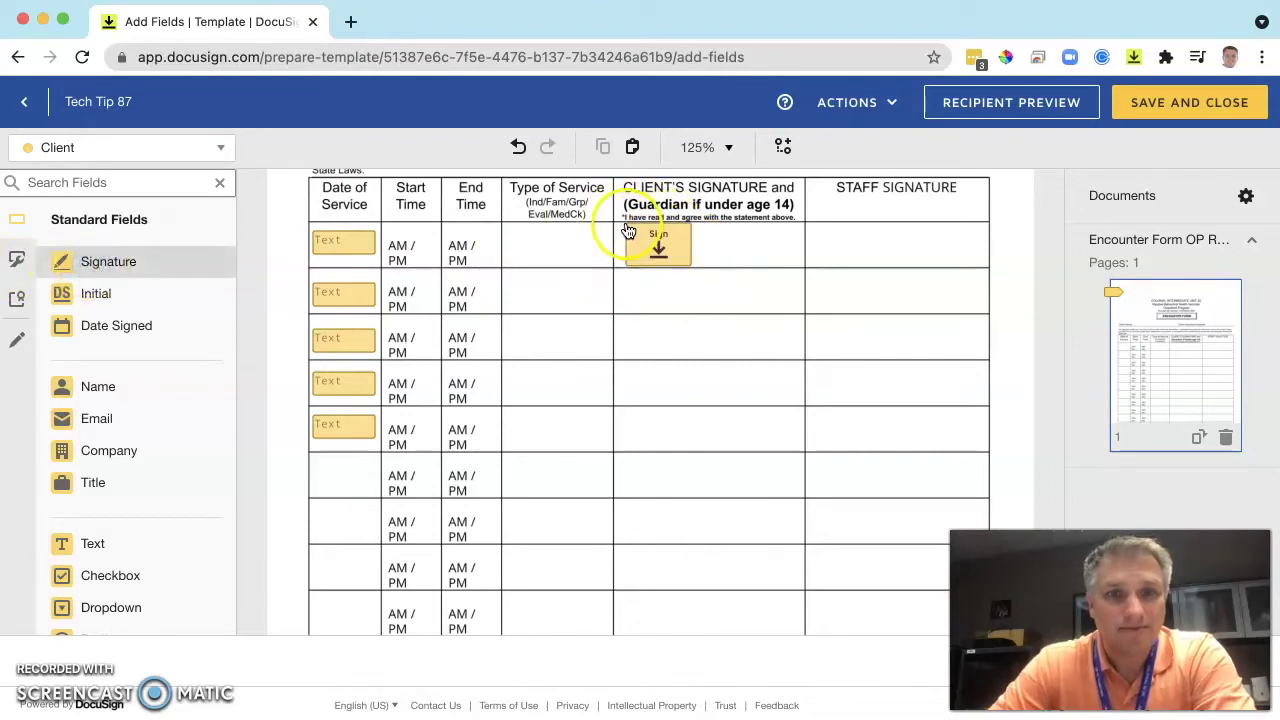
pyautogui.click(625, 230)
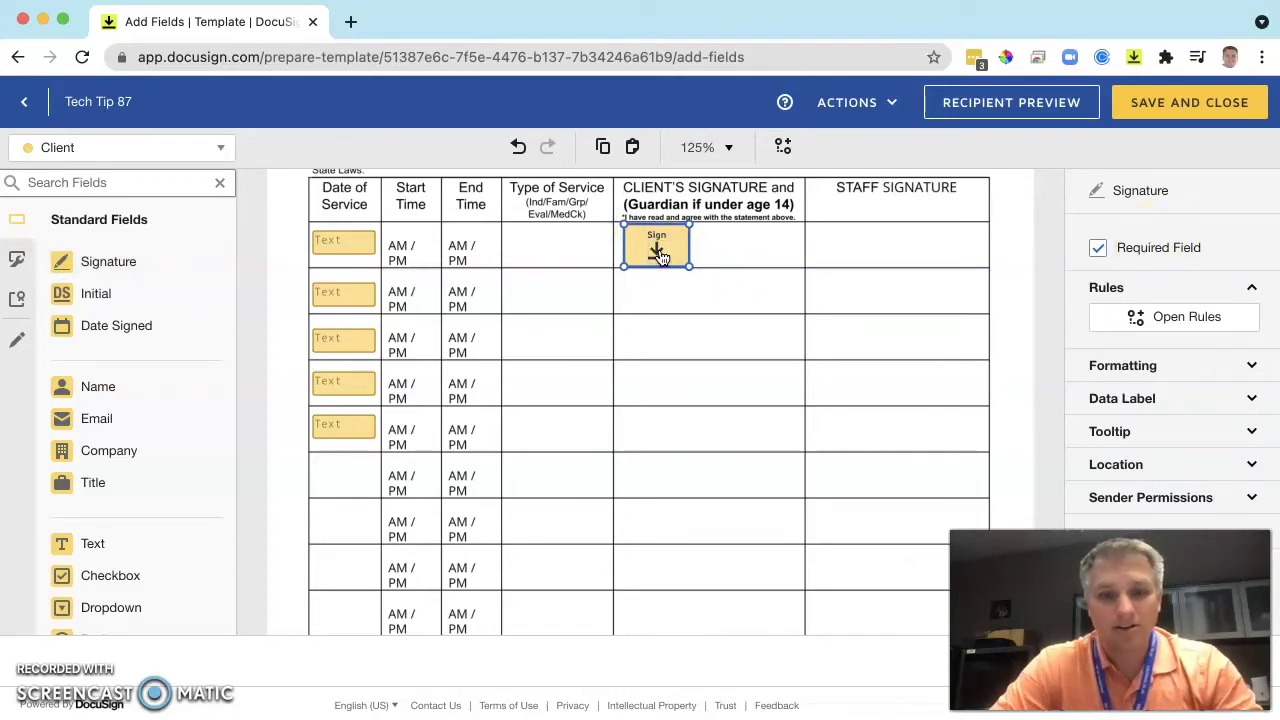
pyautogui.hotkey('ctrl', 'c')
pyautogui.hotkey('ctrl', 'v')
pyautogui.hotkey('ctrl', 'v')
pyautogui.hotkey('ctrl', 'v')
pyautogui.hotkey('ctrl', 'v')
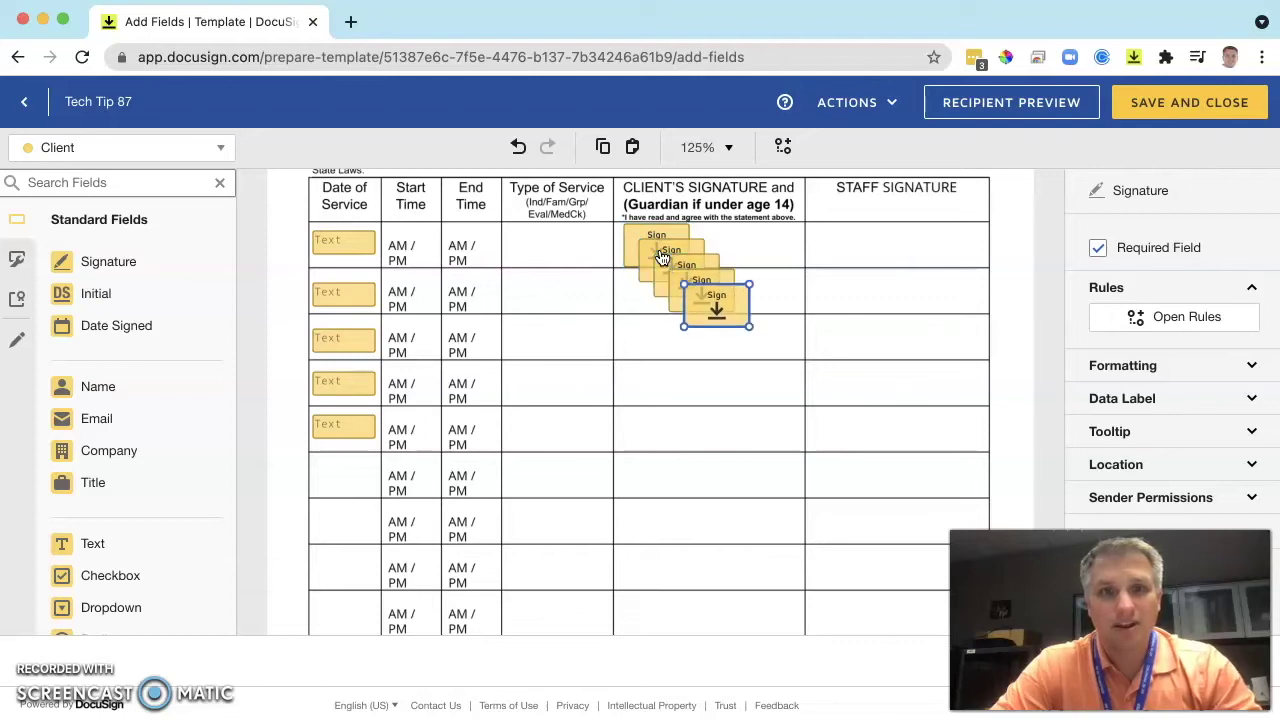
pyautogui.moveTo(723, 300); pyautogui.dragTo(673, 437)
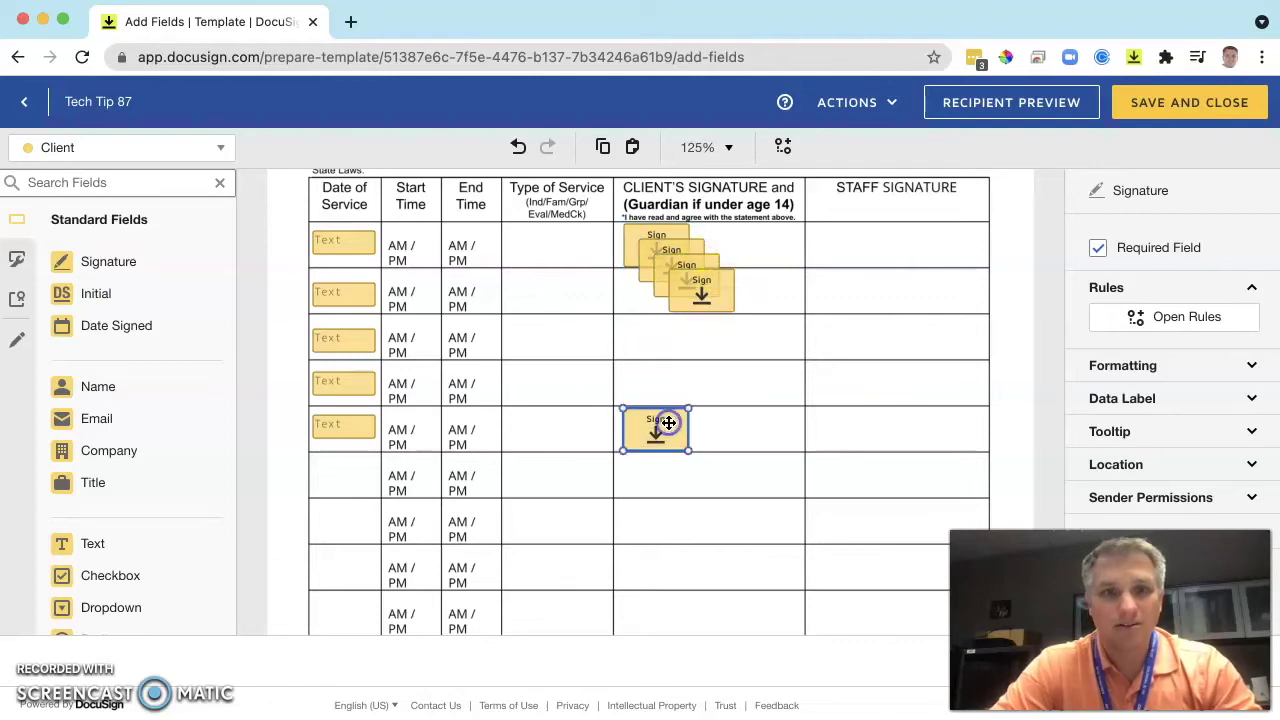
pyautogui.moveTo(709, 302); pyautogui.dragTo(660, 392)
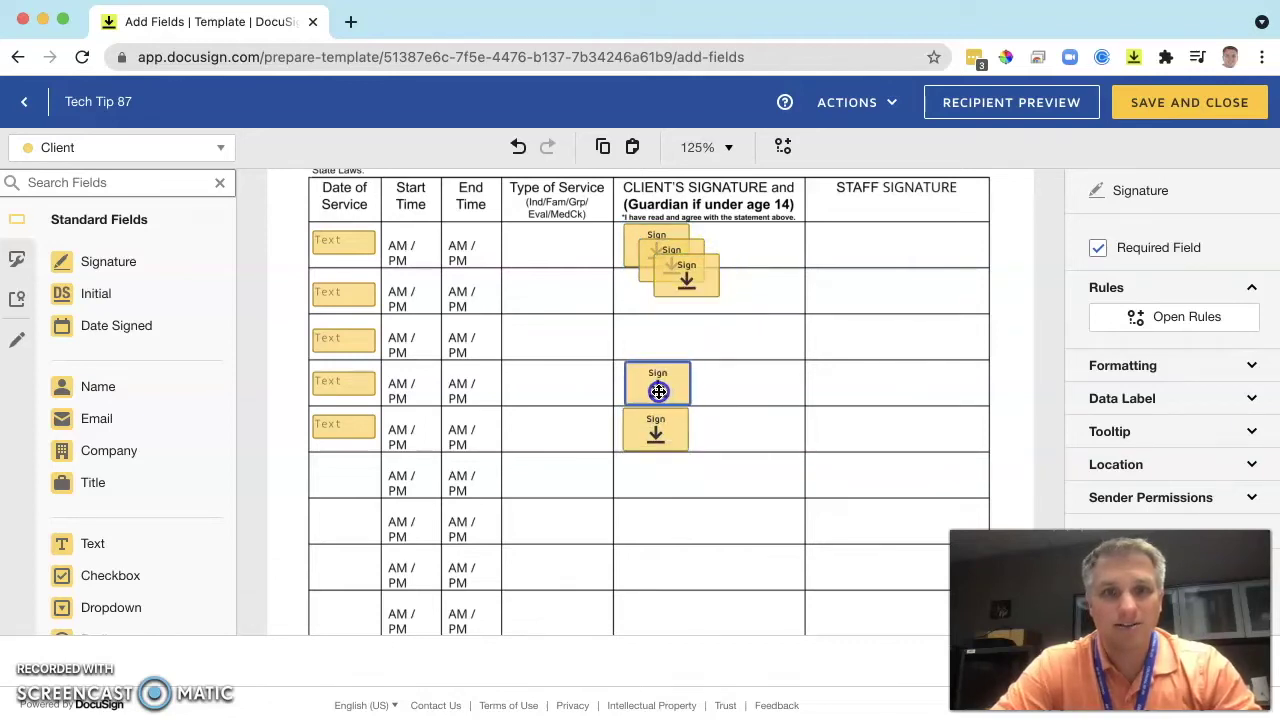
pyautogui.moveTo(681, 288); pyautogui.dragTo(657, 355)
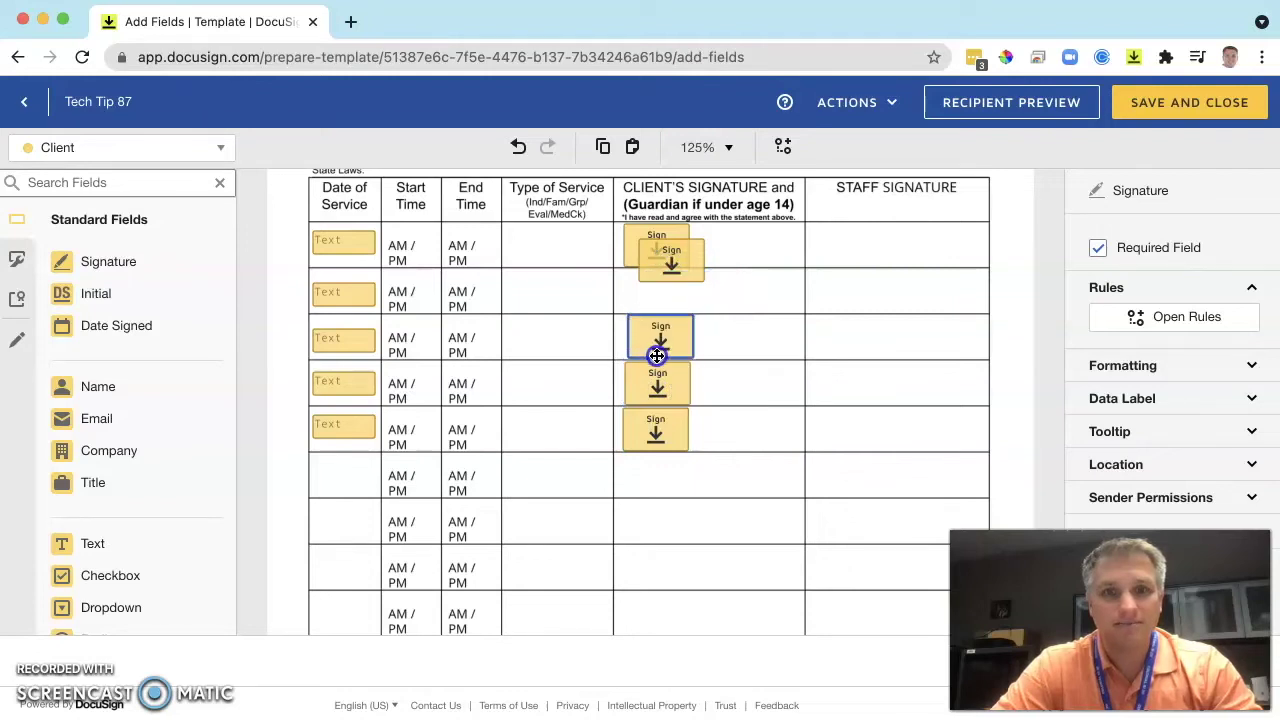
pyautogui.moveTo(673, 250); pyautogui.dragTo(661, 280)
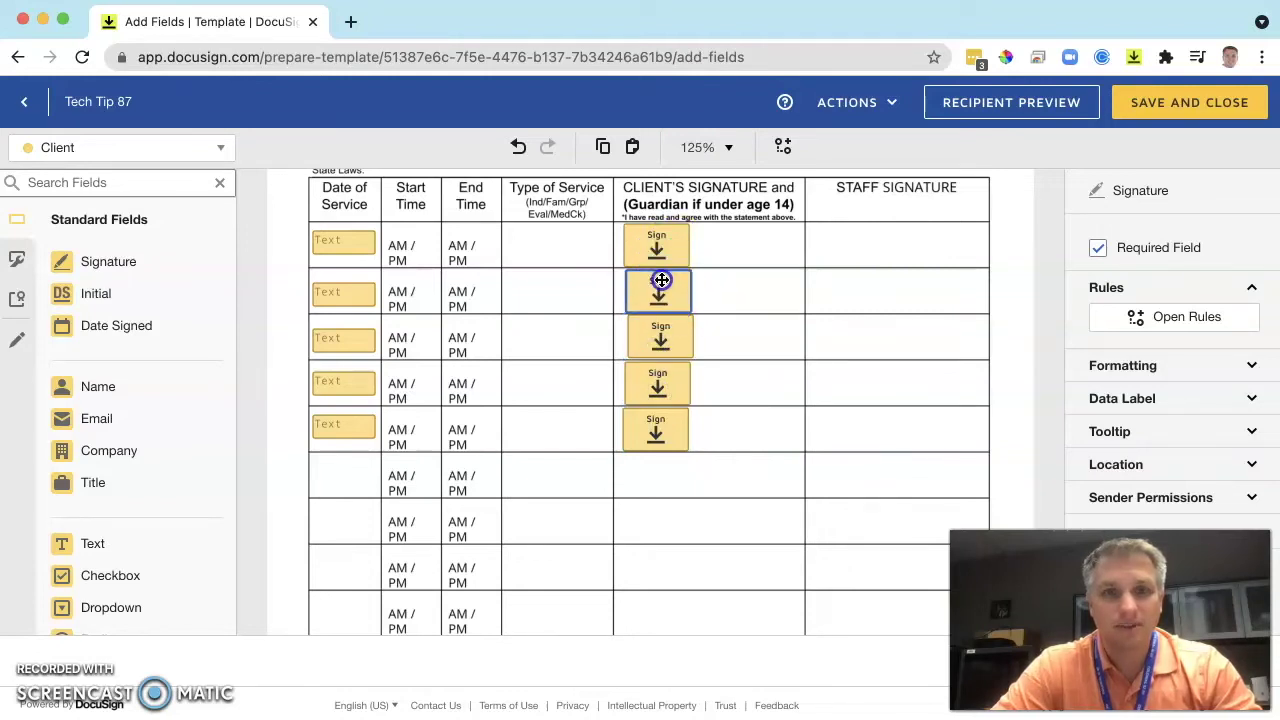
# Align the five signature fields to the left in one column.
pyautogui.moveTo(751, 509); pyautogui.dragTo(630, 192)
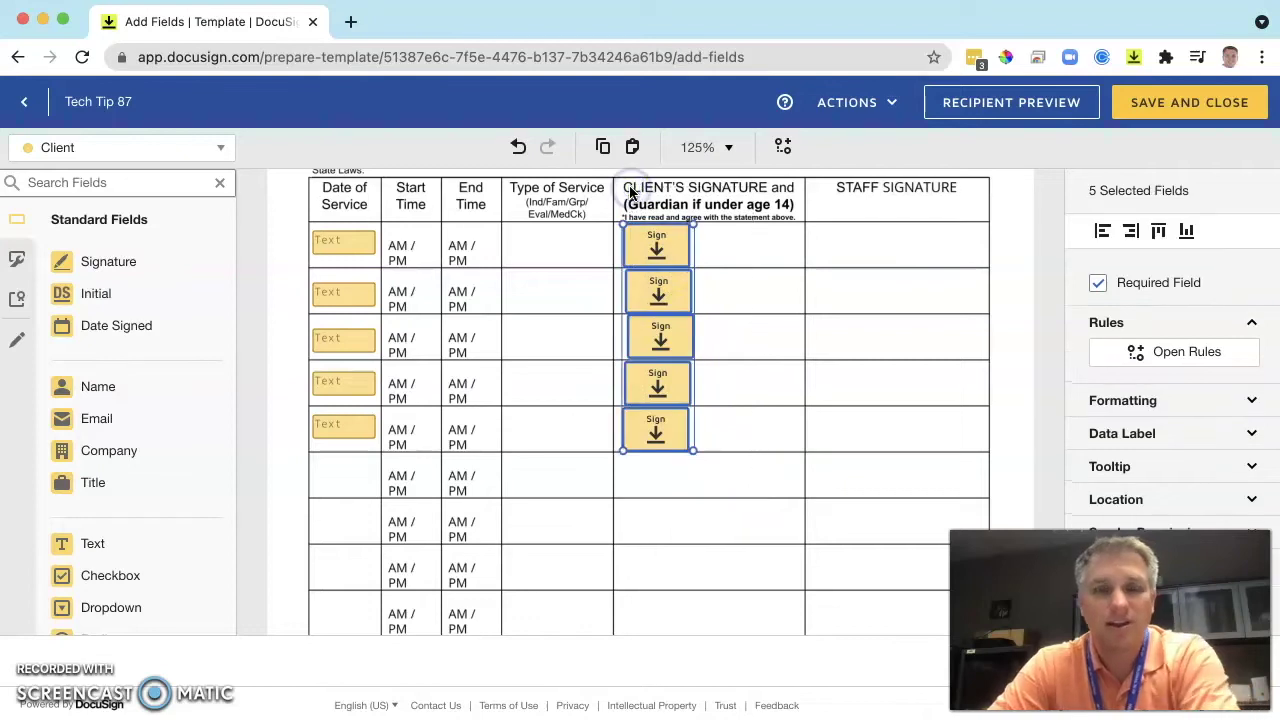
pyautogui.click(1102, 233)
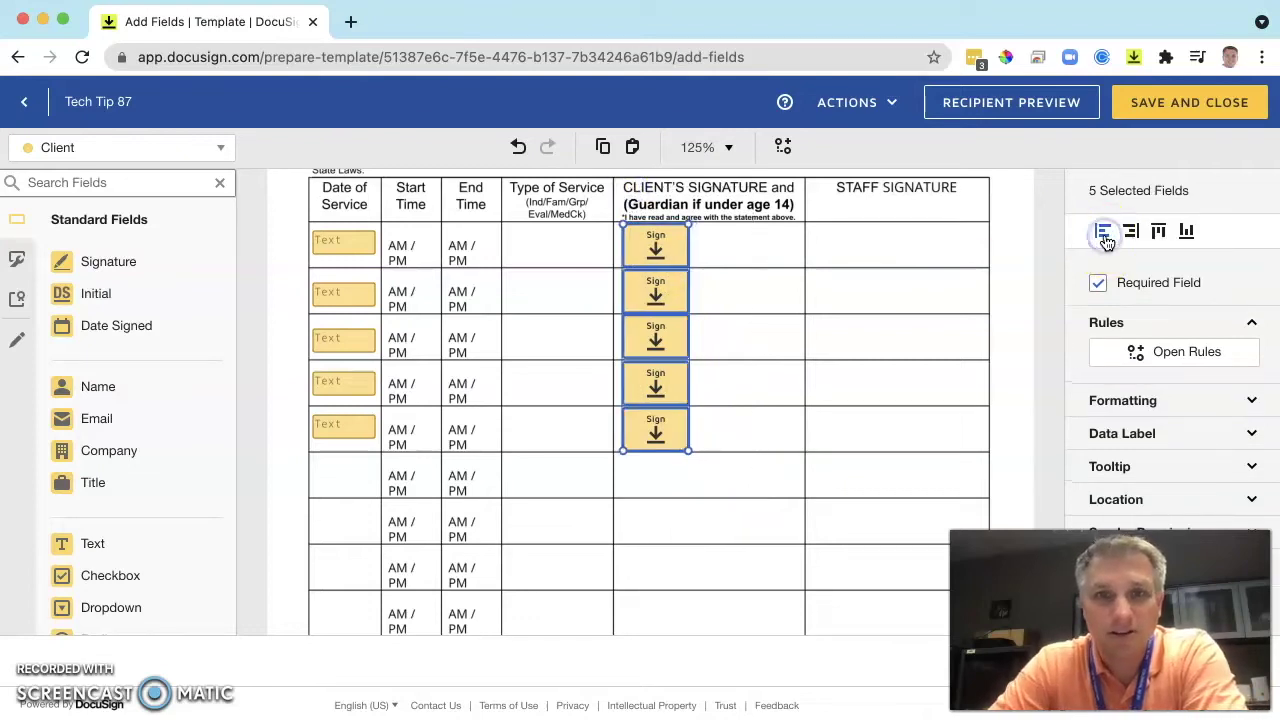
pyautogui.click(731, 320)
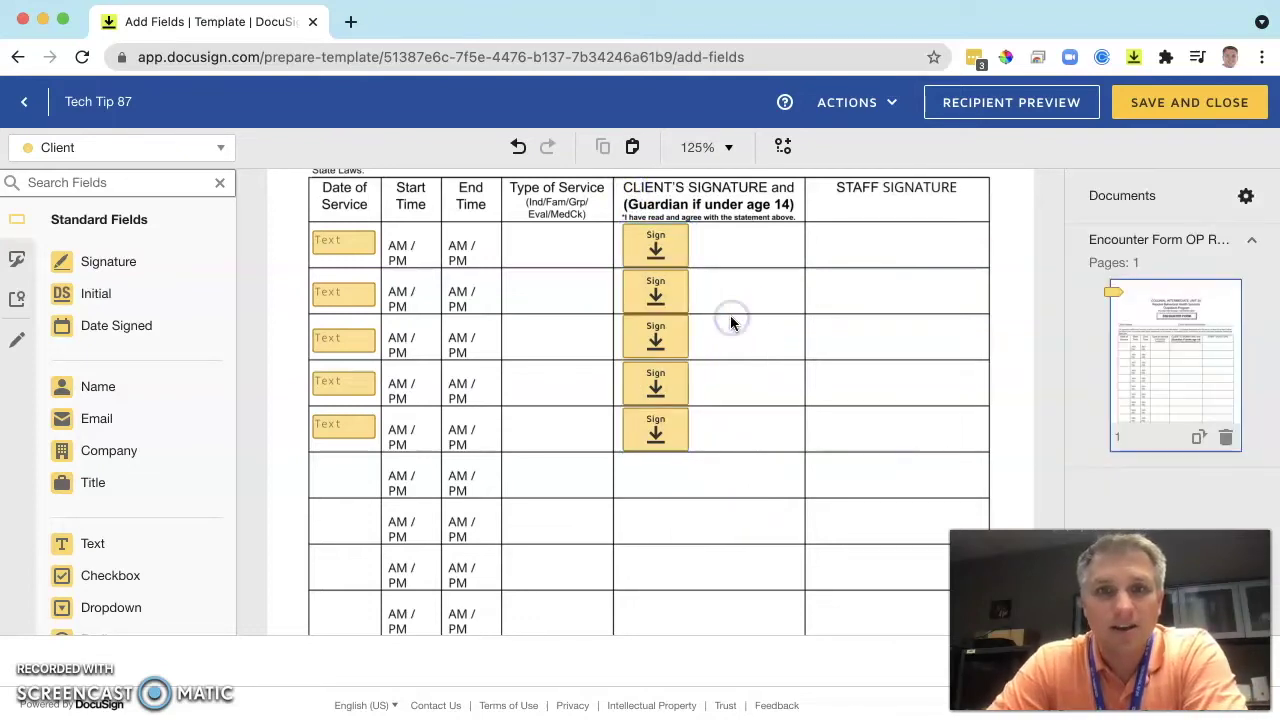
# Create an Any Text conditional rule on row 1's Date of Service that reveals row 1's signature.
pyautogui.click(351, 254)
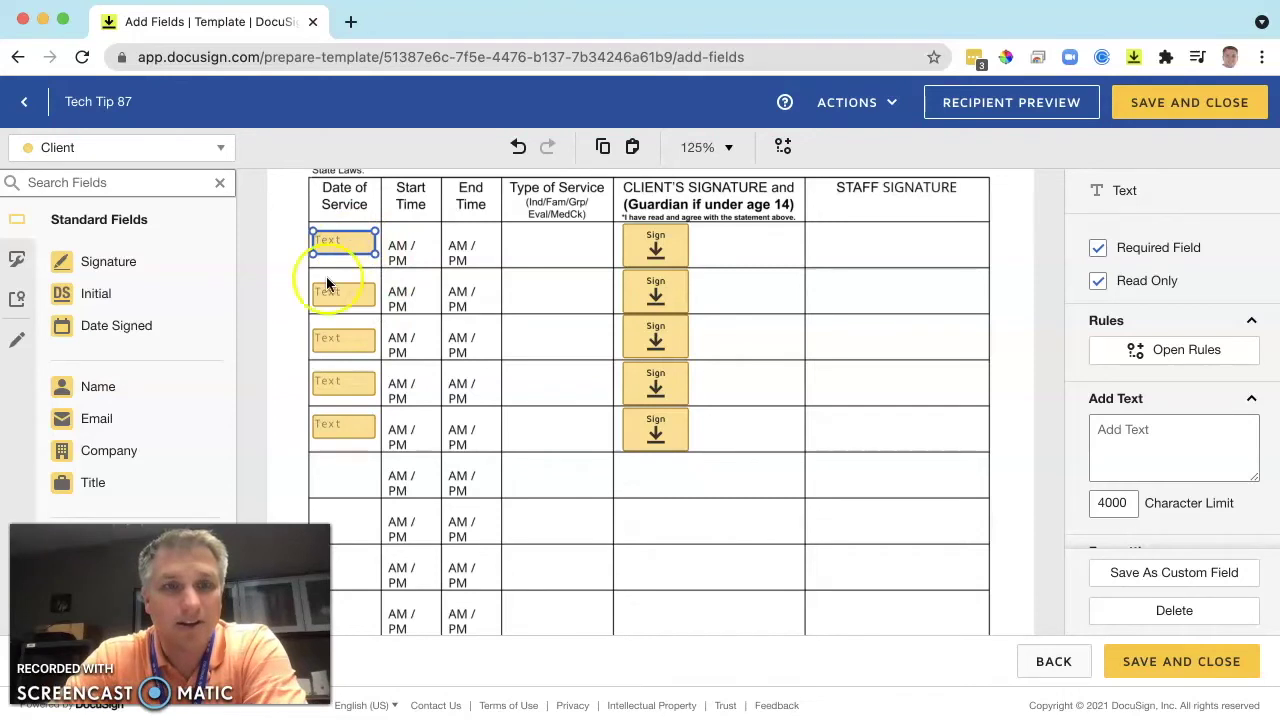
pyautogui.scroll(-3, 1203, 406)
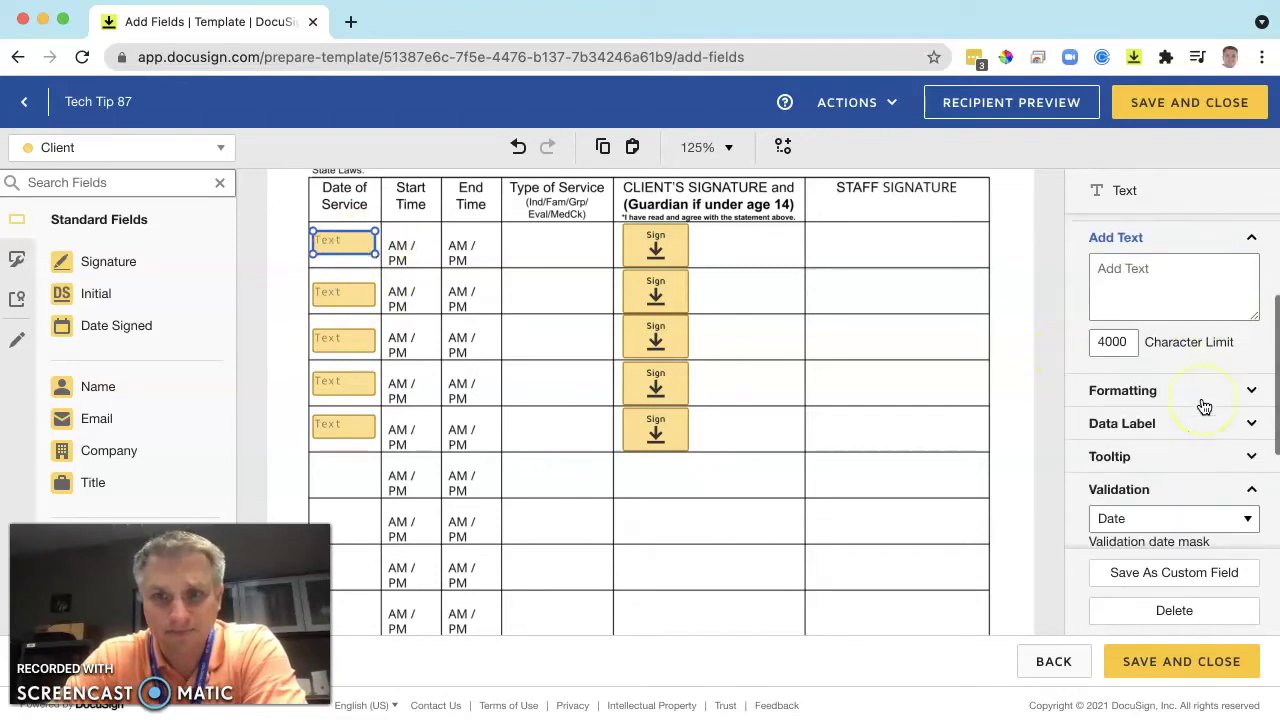
pyautogui.scroll(-3, 1203, 406)
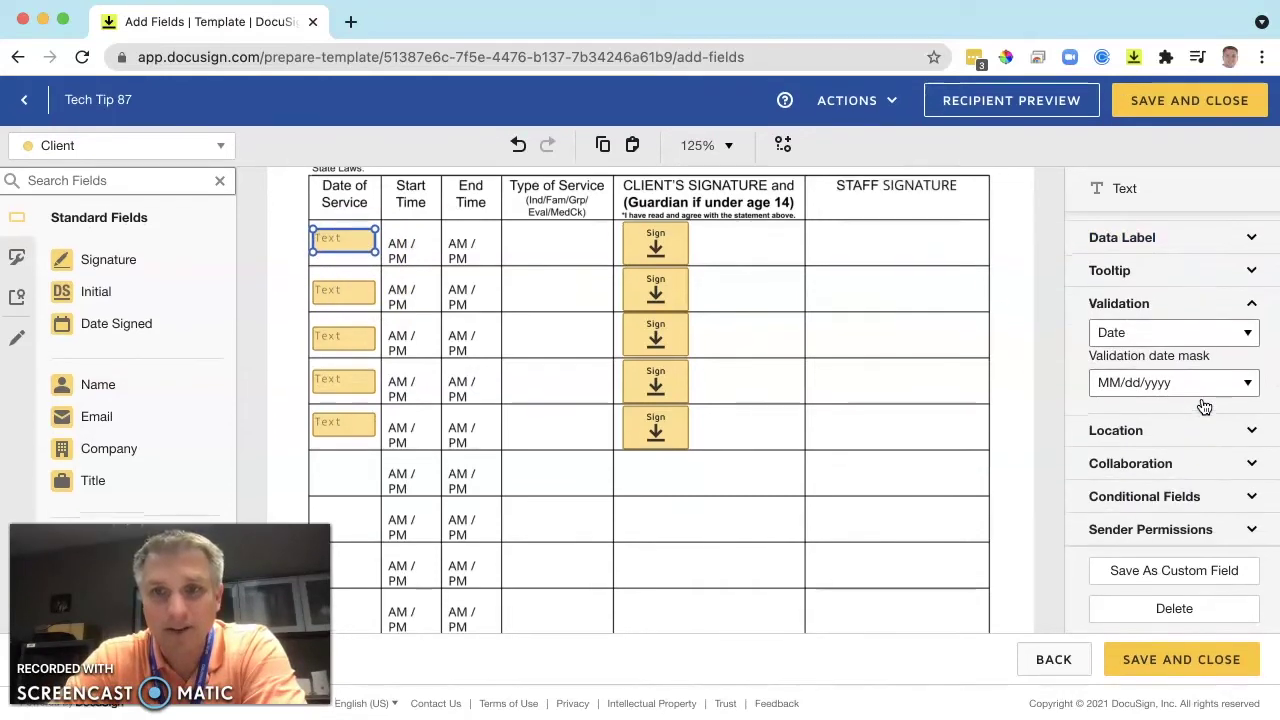
pyautogui.click(1172, 500)
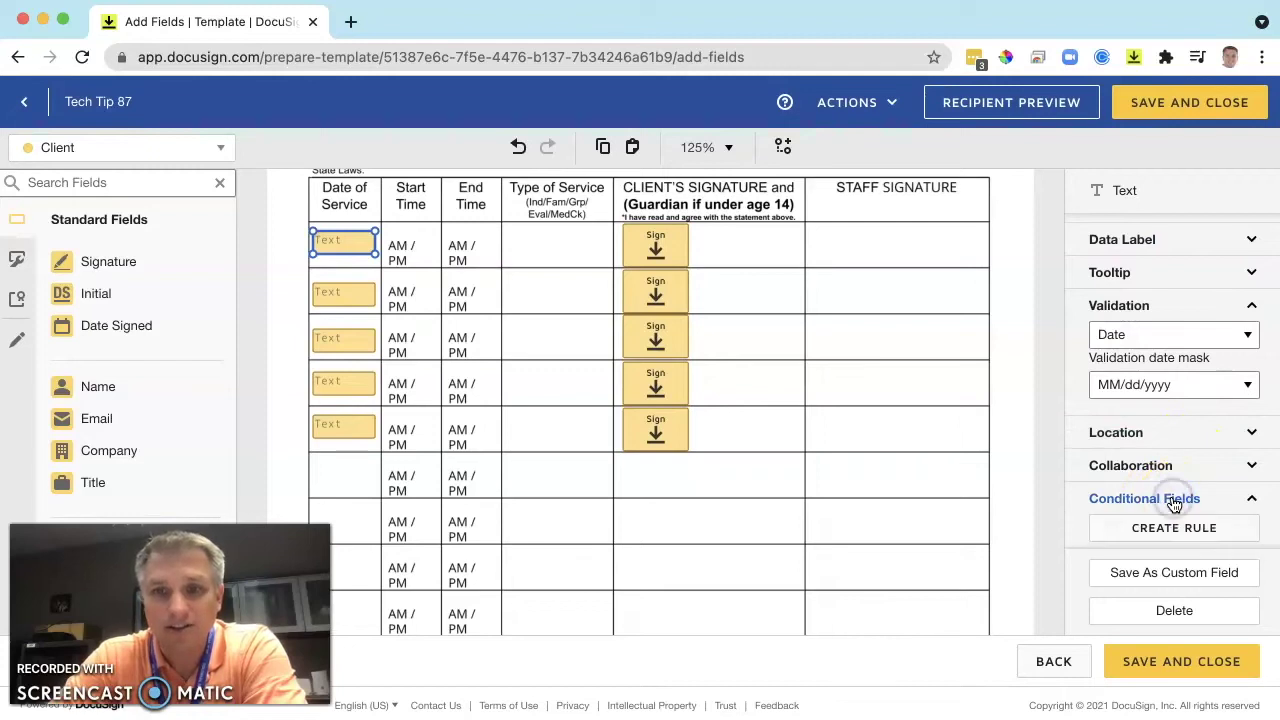
pyautogui.scroll(-1, 1174, 504)
pyautogui.click(1142, 490)
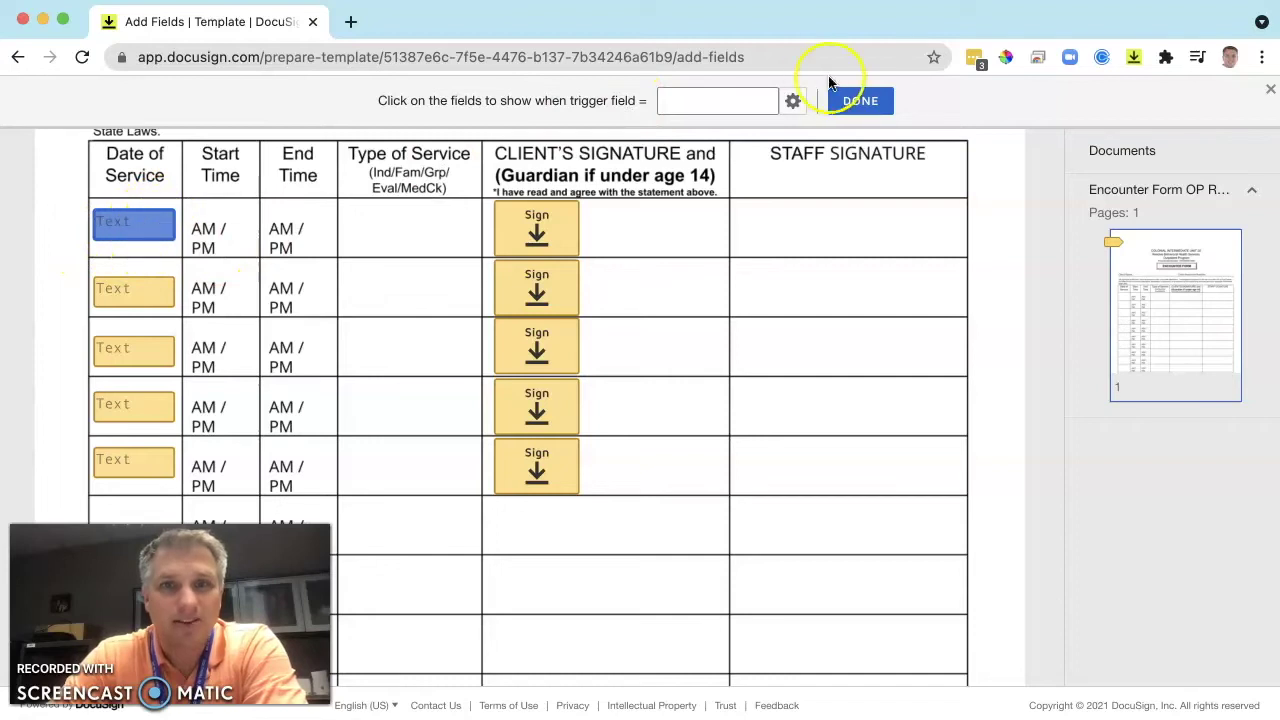
pyautogui.click(793, 102)
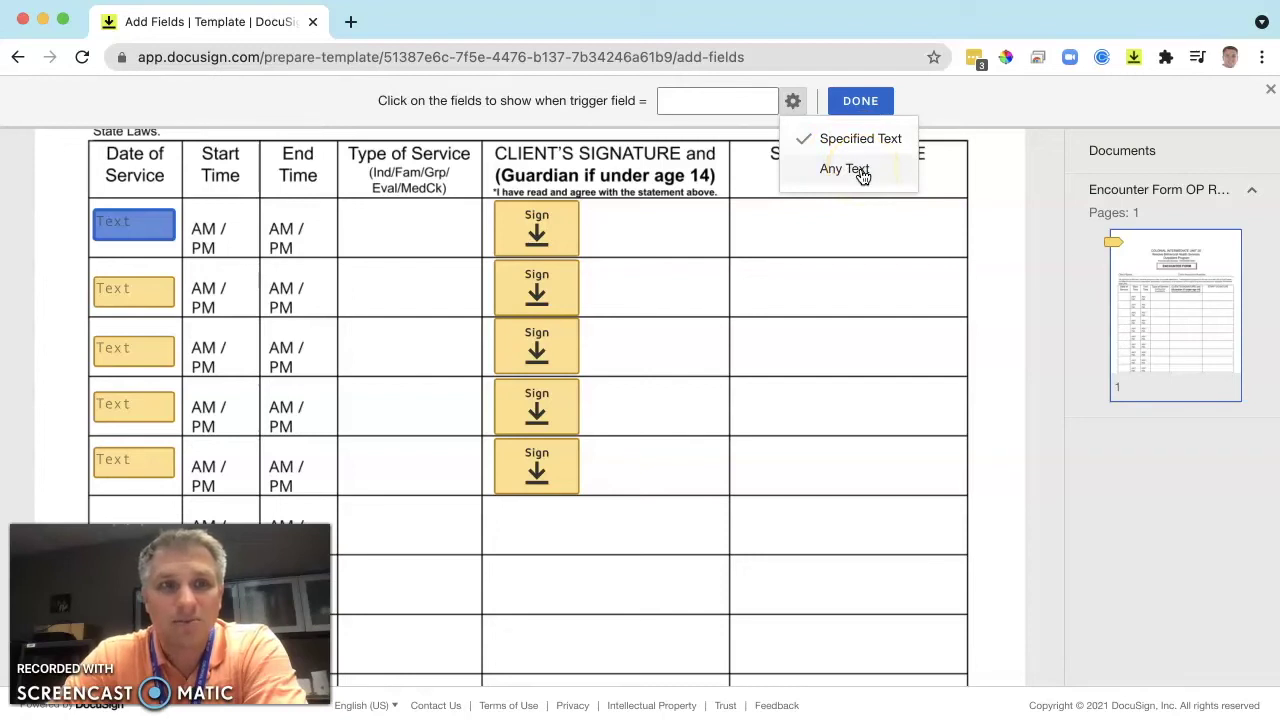
pyautogui.click(862, 175)
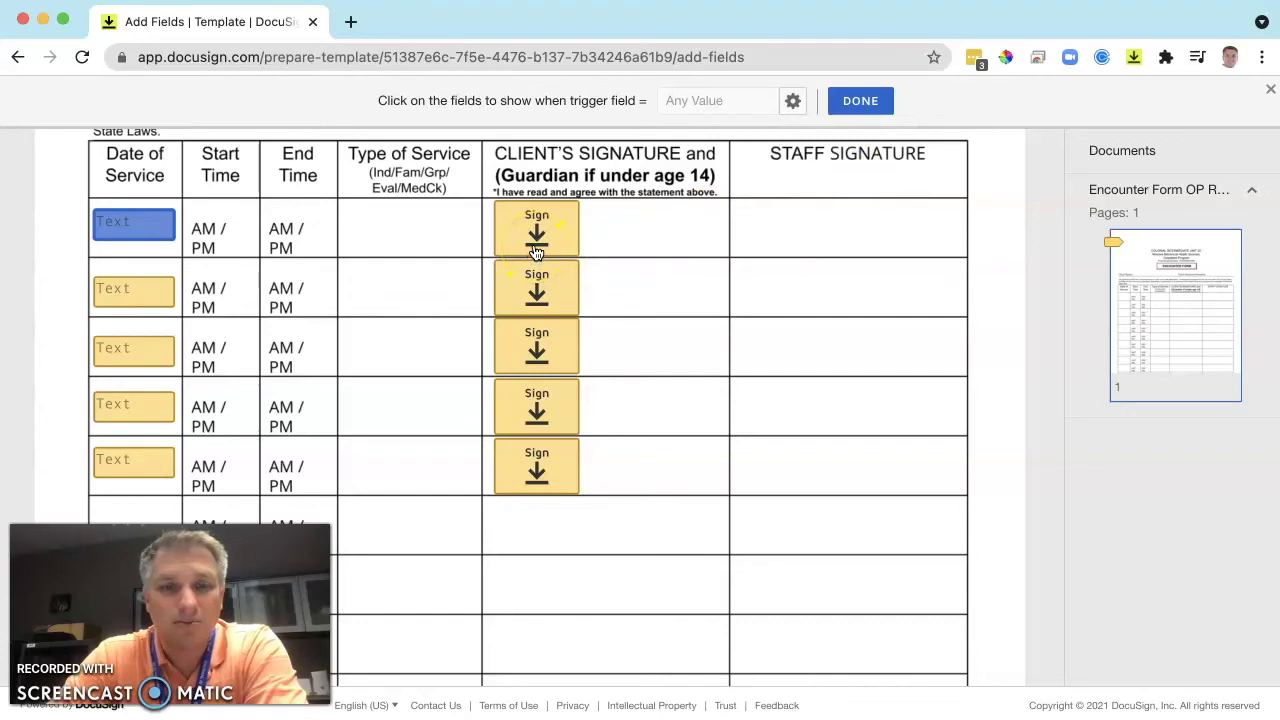
pyautogui.click(532, 240)
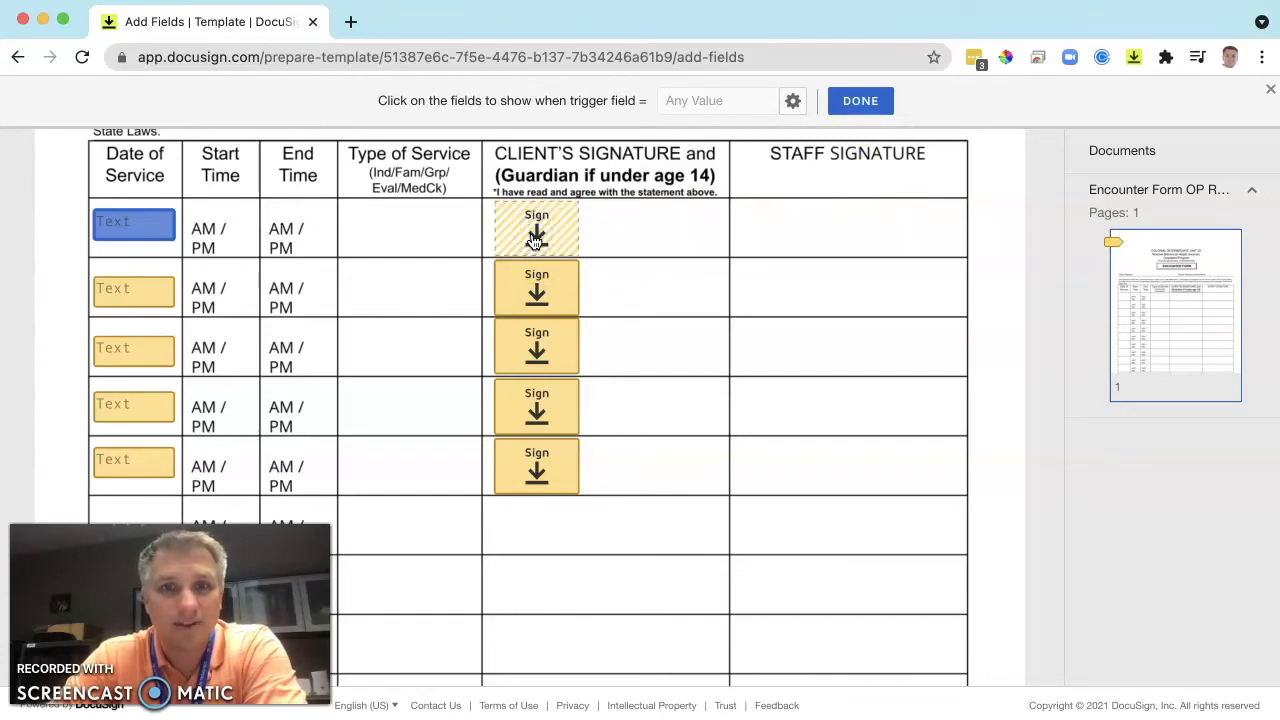
pyautogui.click(145, 230)
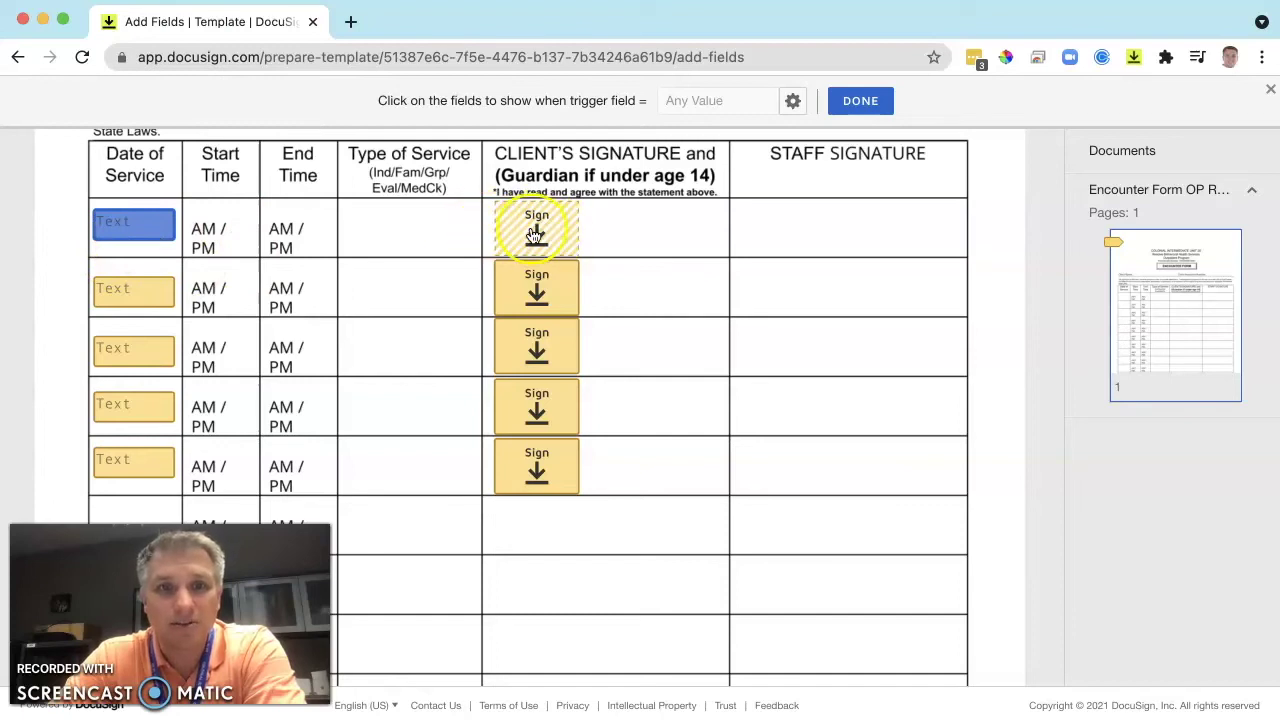
pyautogui.click(866, 104)
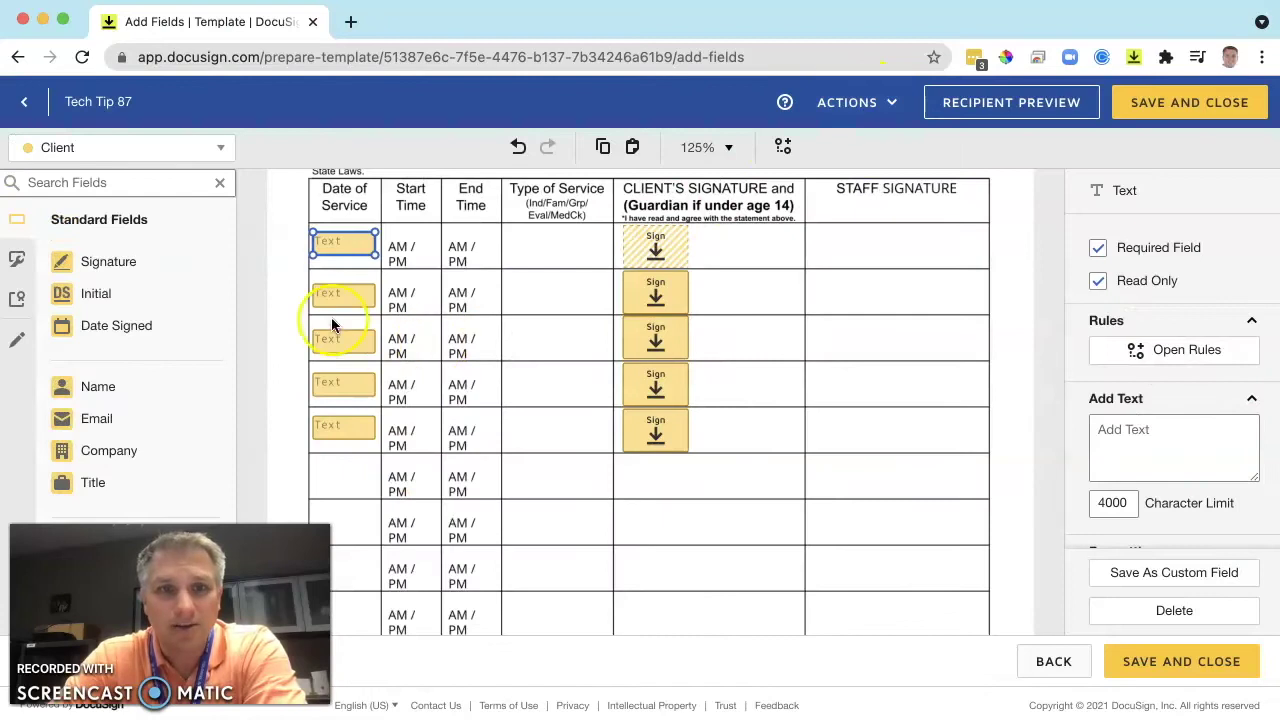
# Add an Any Text conditional rule linking row 2's date to row 2's signature.
pyautogui.click(342, 300)
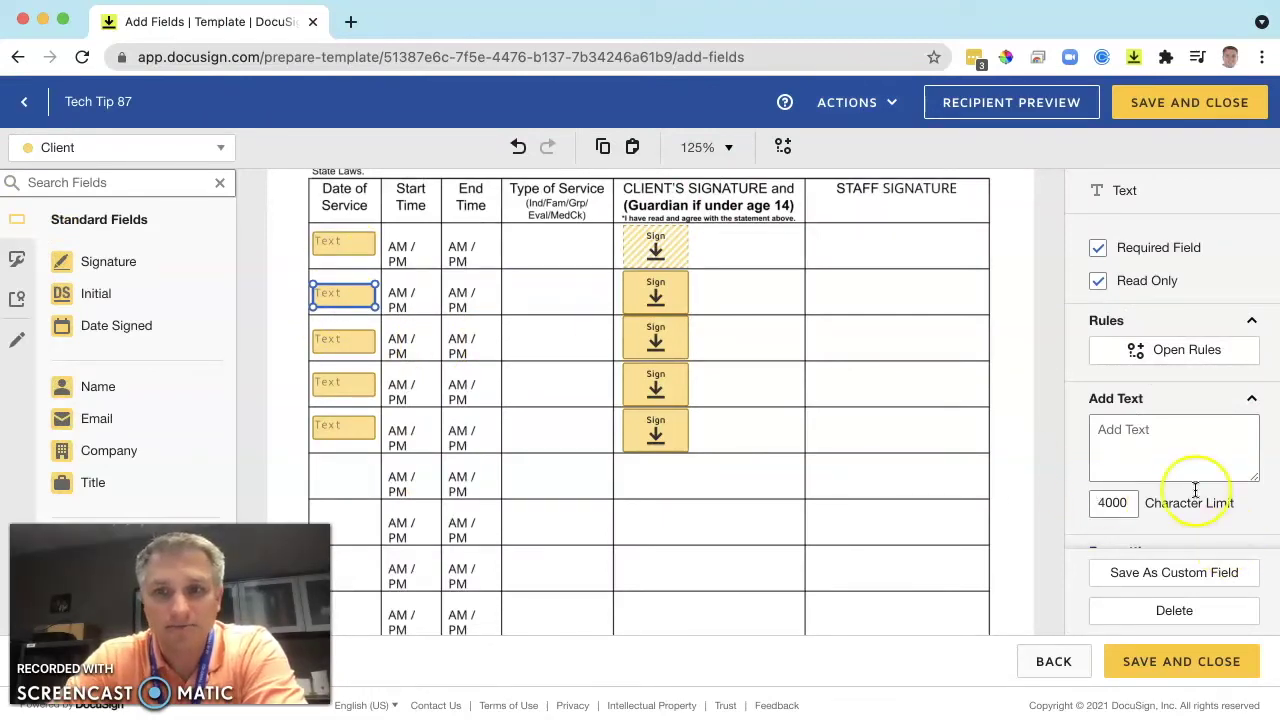
pyautogui.scroll(-5, 1194, 491)
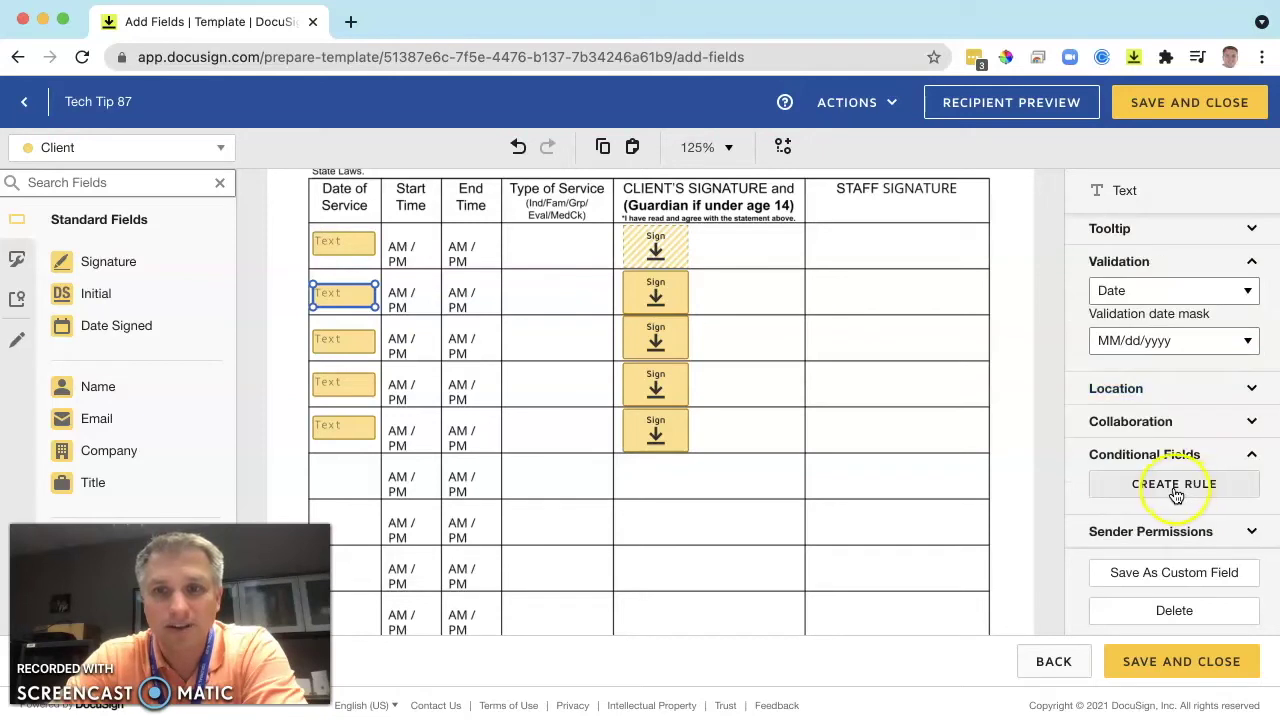
pyautogui.click(1174, 486)
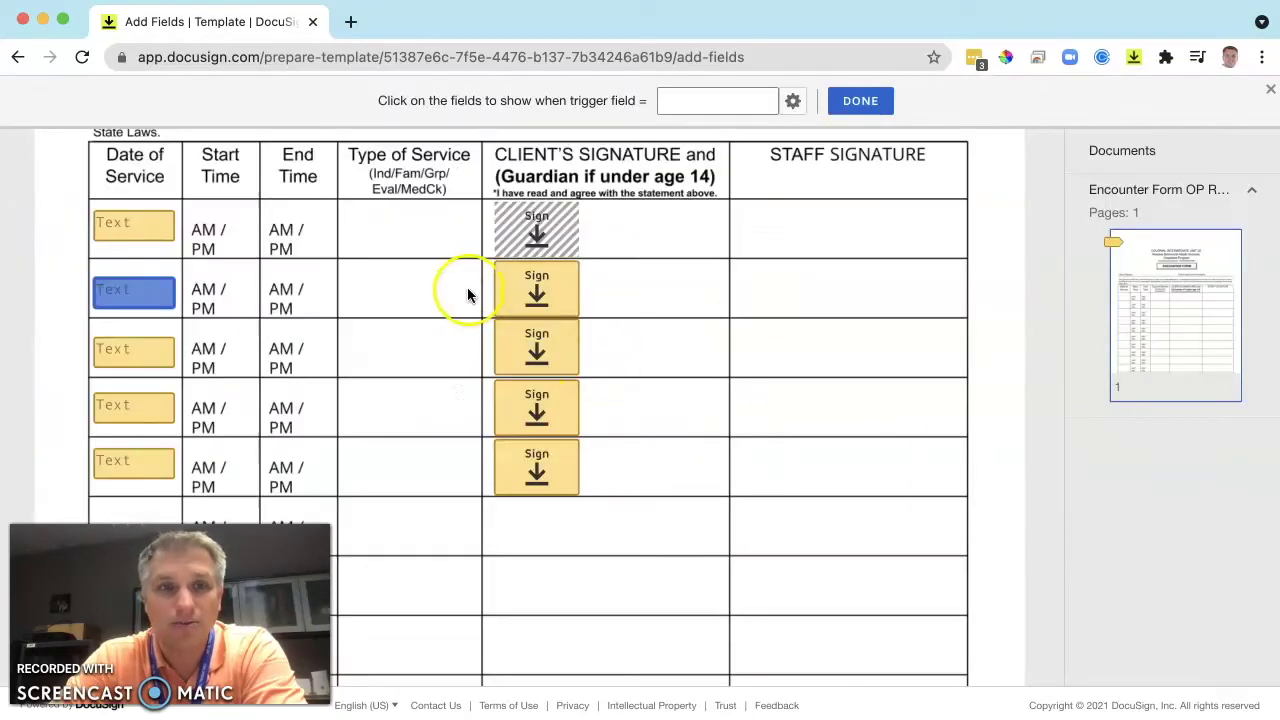
pyautogui.click(792, 101)
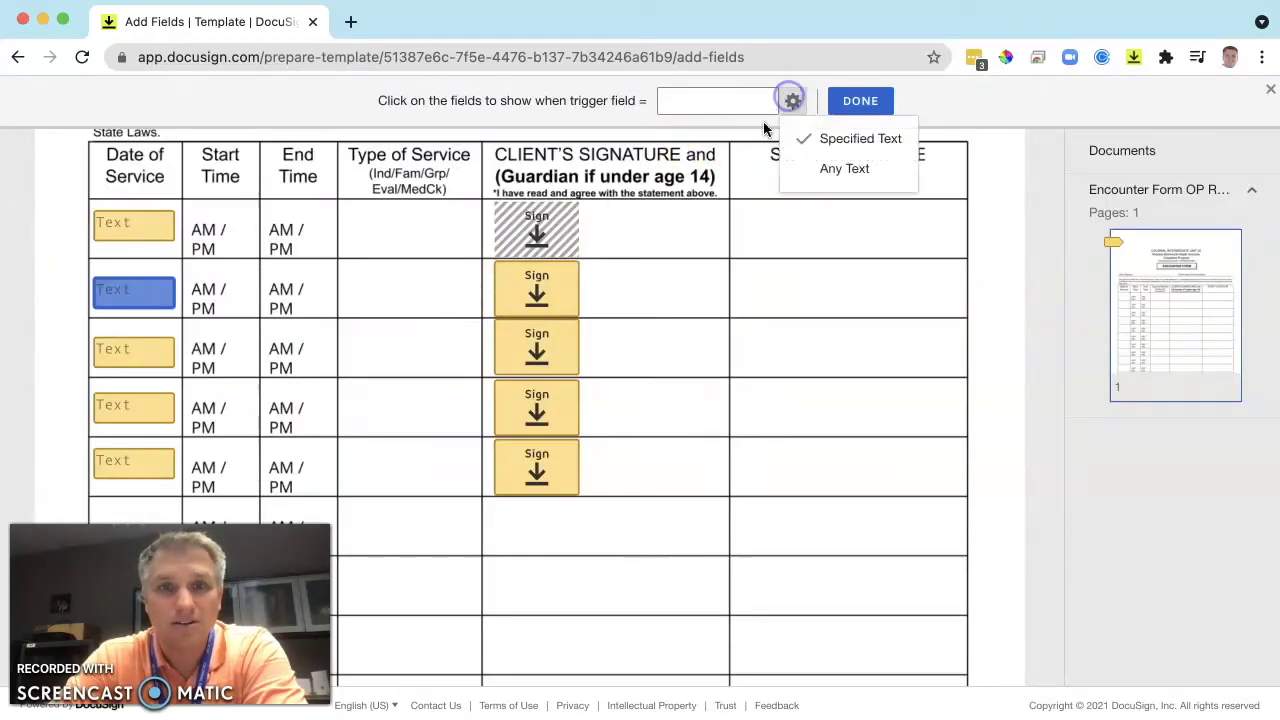
pyautogui.click(837, 168)
pyautogui.click(536, 290)
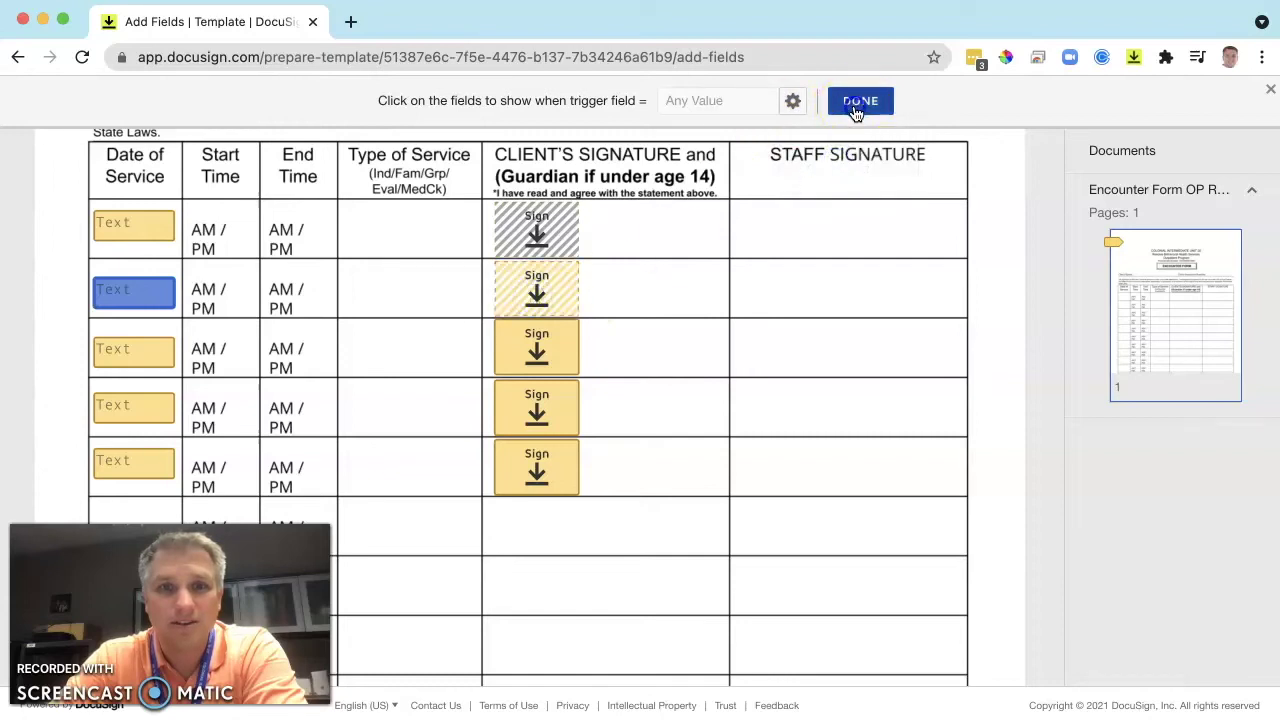
pyautogui.click(855, 104)
# Add Any Text conditional rules linking rows 3–5 dates to their signatures.
pyautogui.click(358, 350)
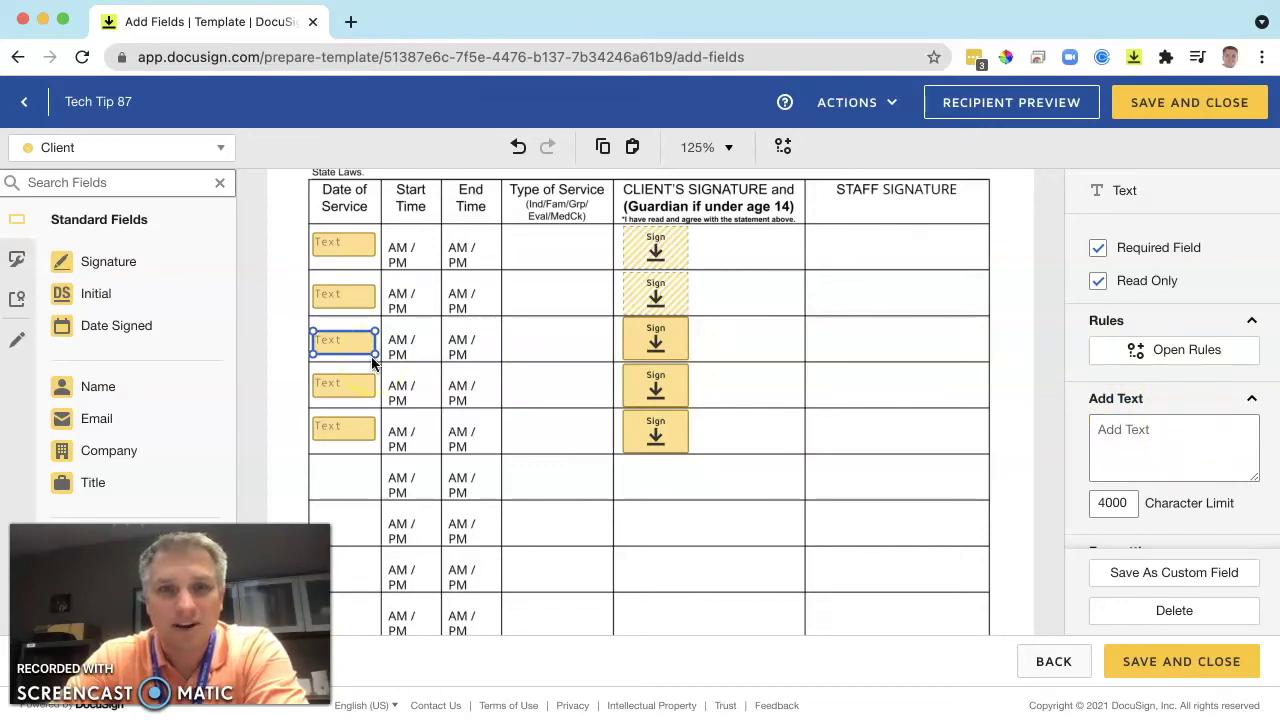
pyautogui.click(812, 357)
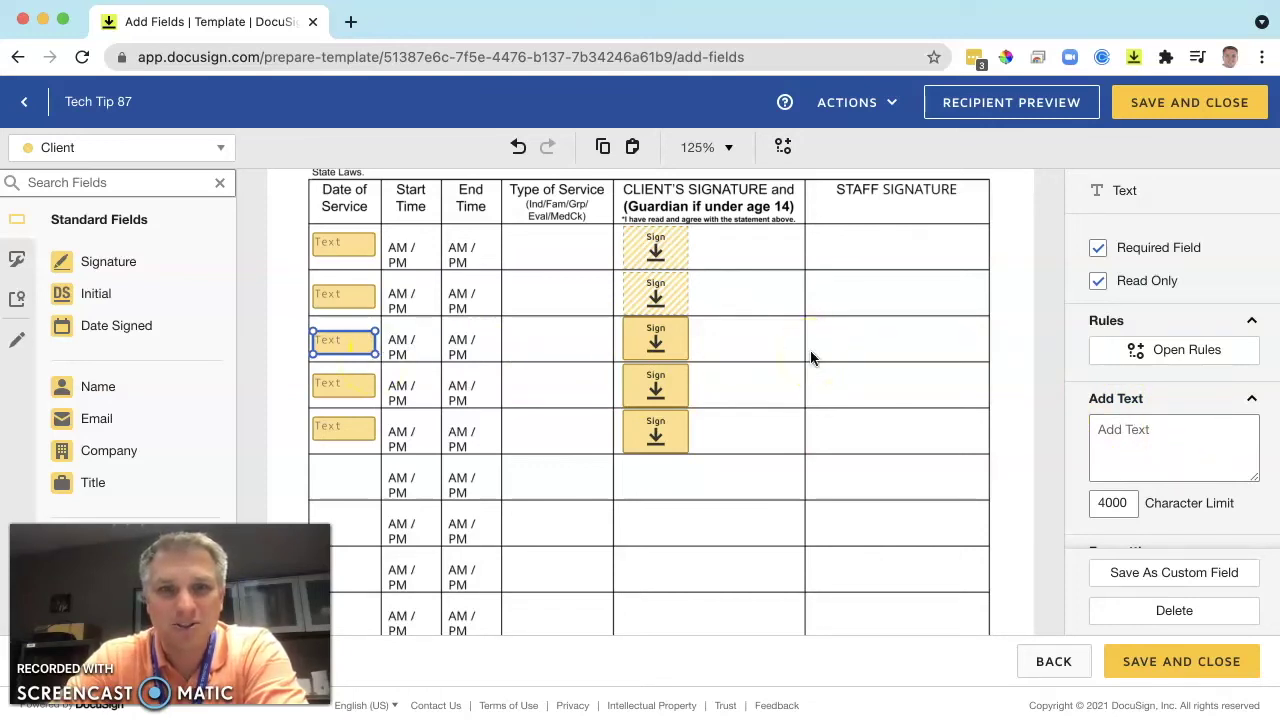
pyautogui.click(1219, 430)
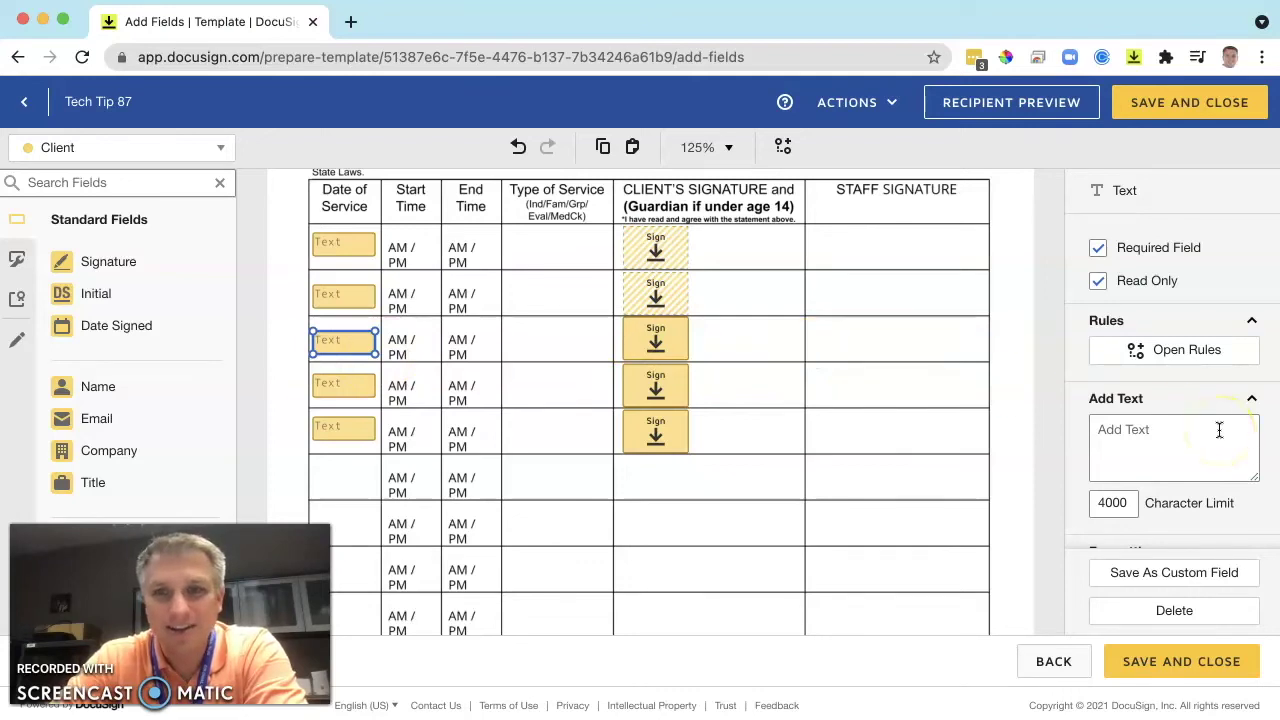
pyautogui.scroll(-5, 1219, 440)
pyautogui.click(1209, 483)
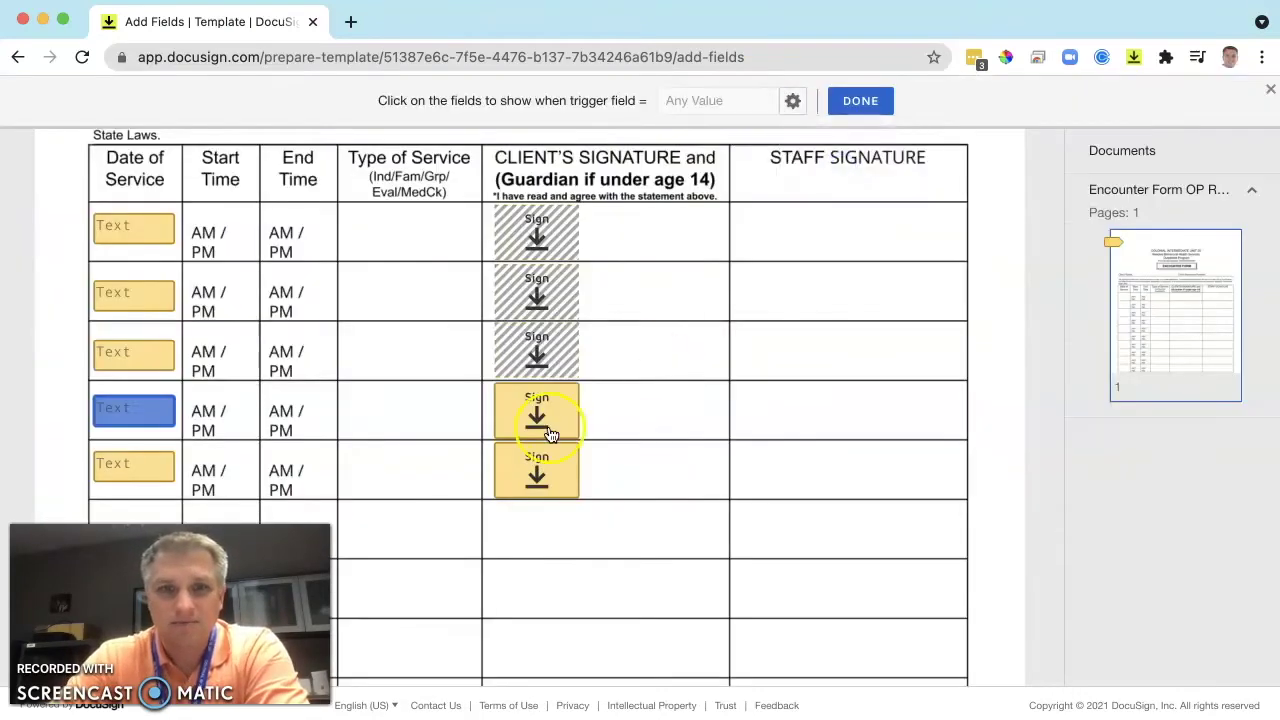
pyautogui.click(792, 100)
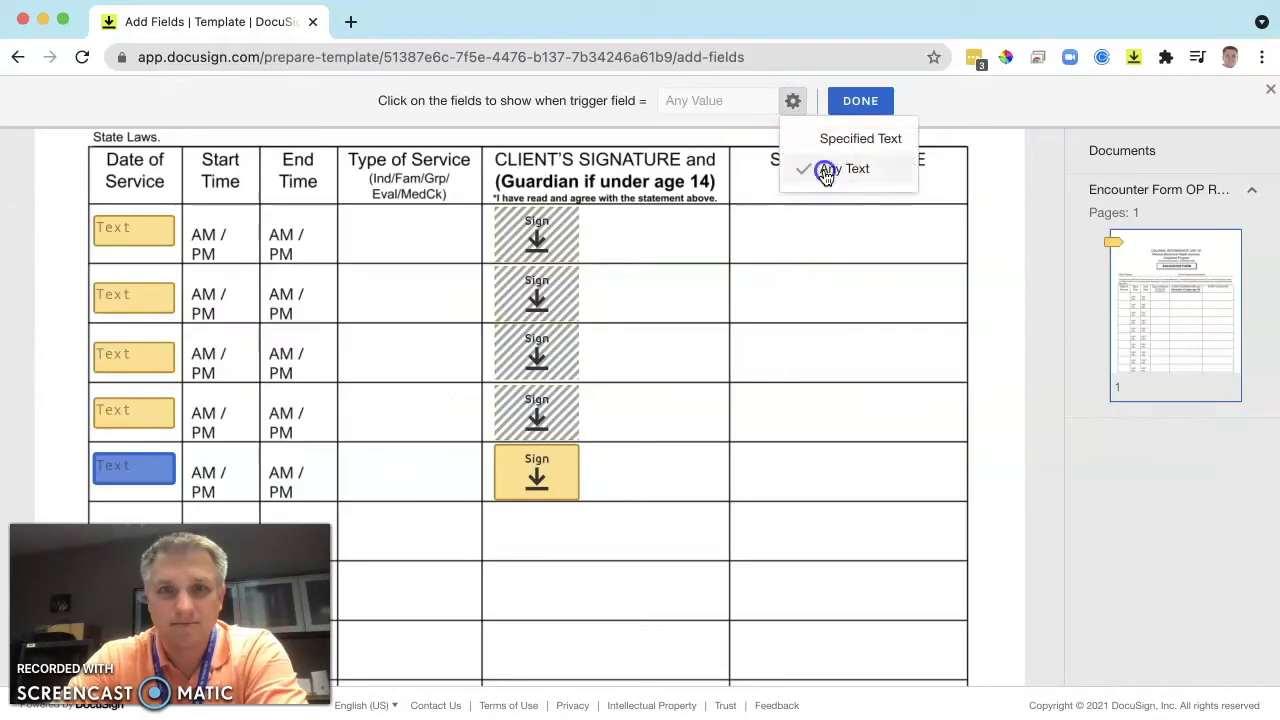
pyautogui.click(825, 170)
pyautogui.click(860, 100)
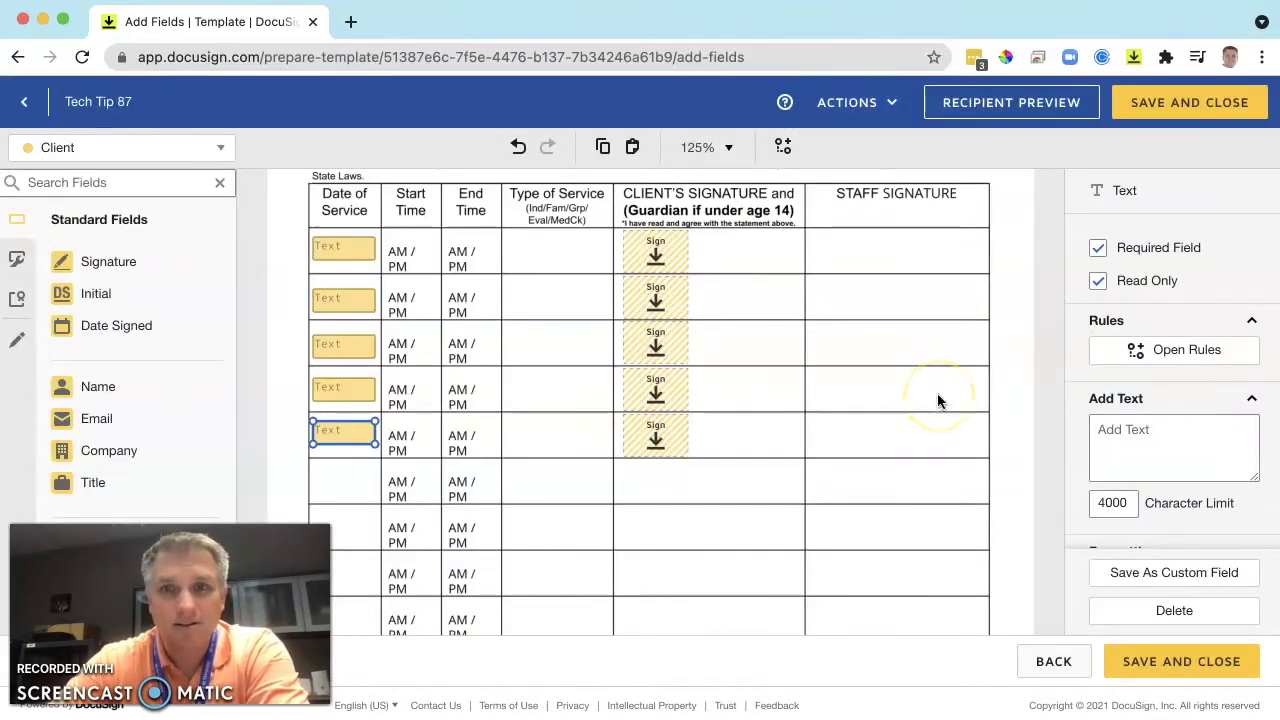
pyautogui.scroll(3, 606, 337)
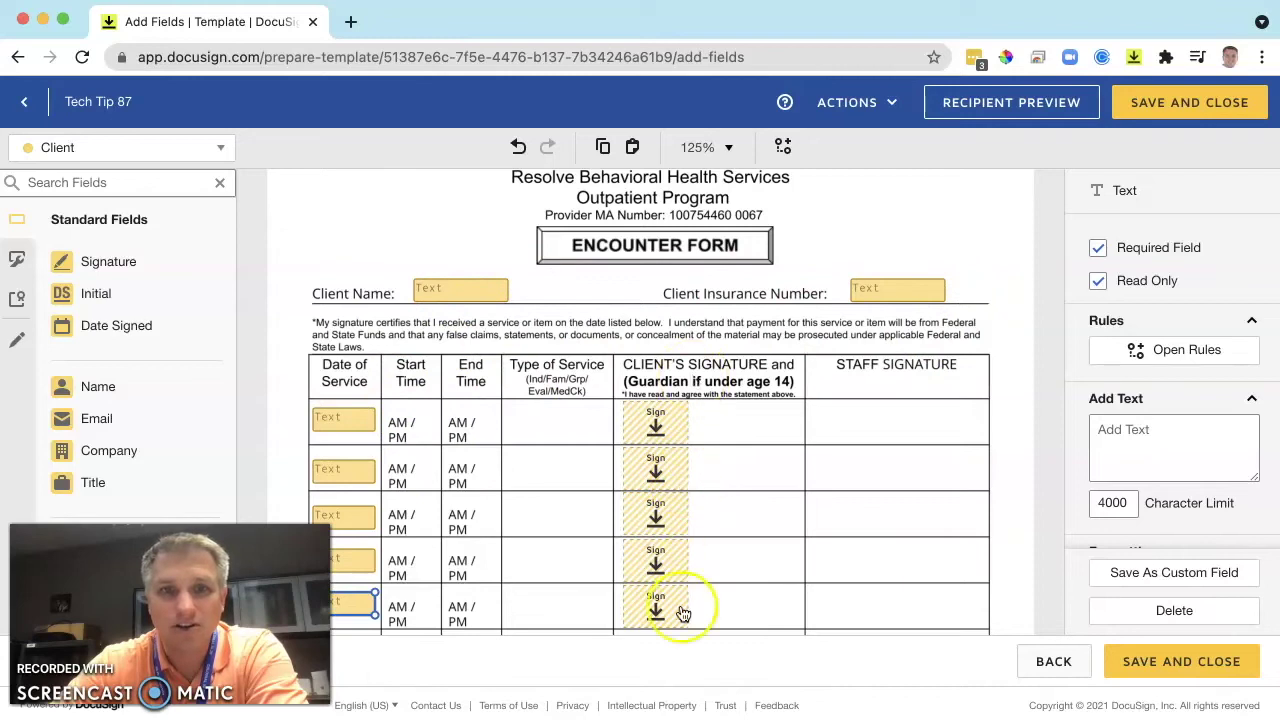
pyautogui.scroll(-2, 700, 543)
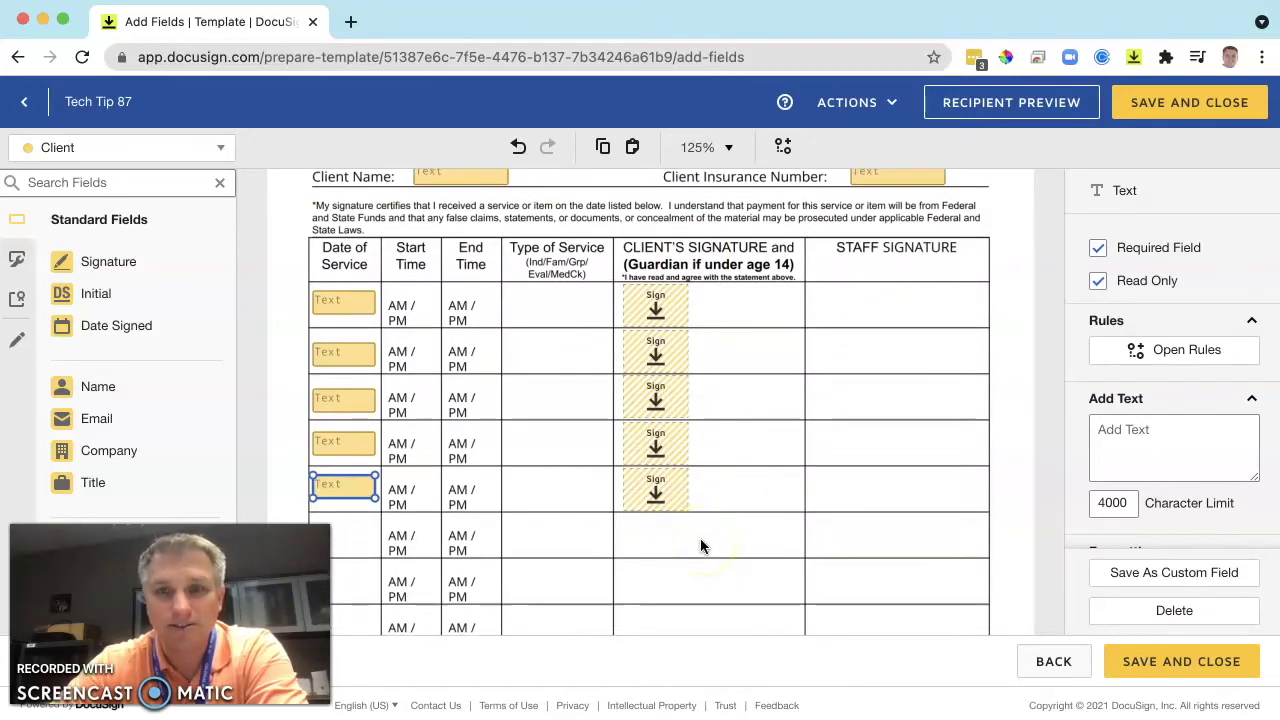
# Save the template and start an envelope from Tech Tip 87 with the saved client contact as recipient.
pyautogui.click(1191, 668)
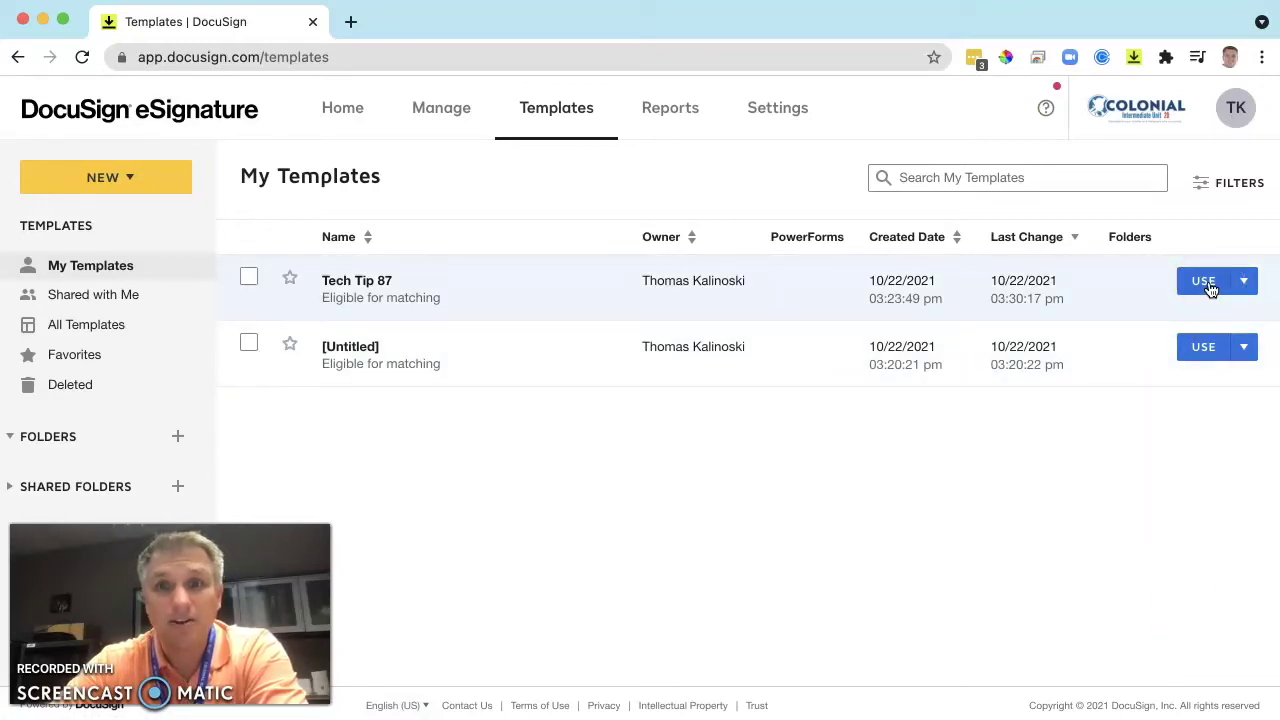
pyautogui.click(1205, 282)
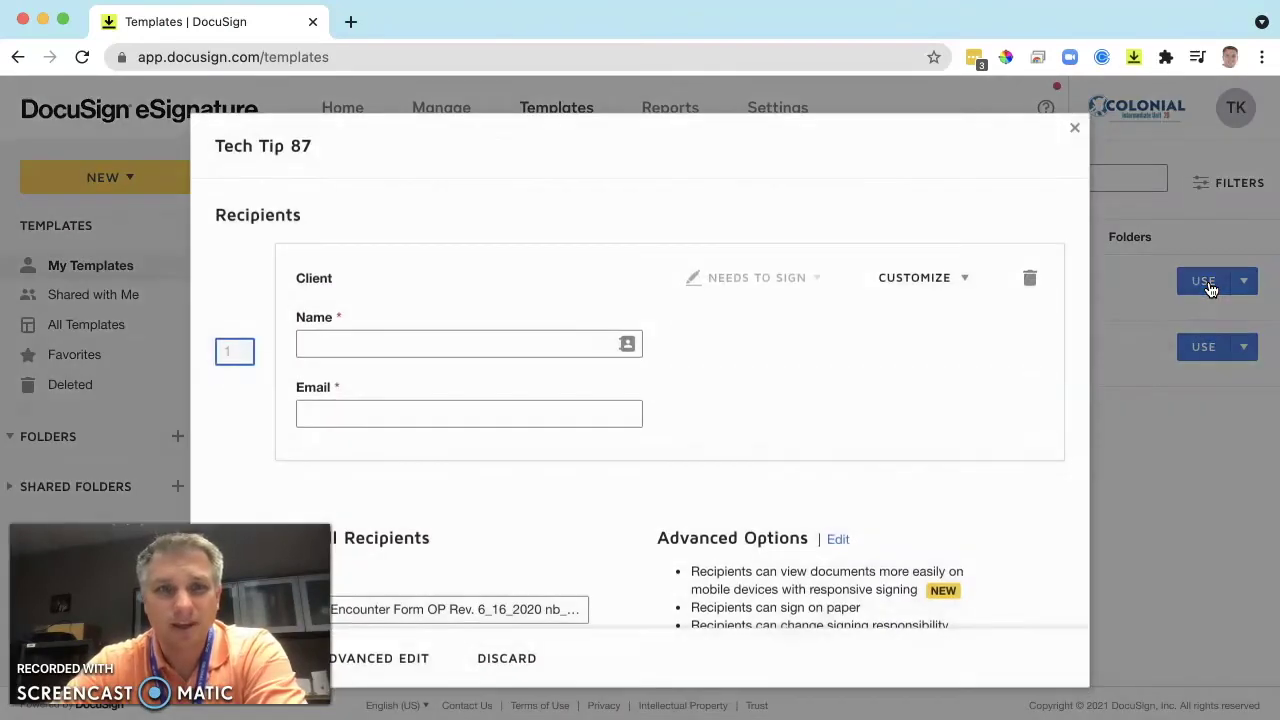
pyautogui.click(536, 348)
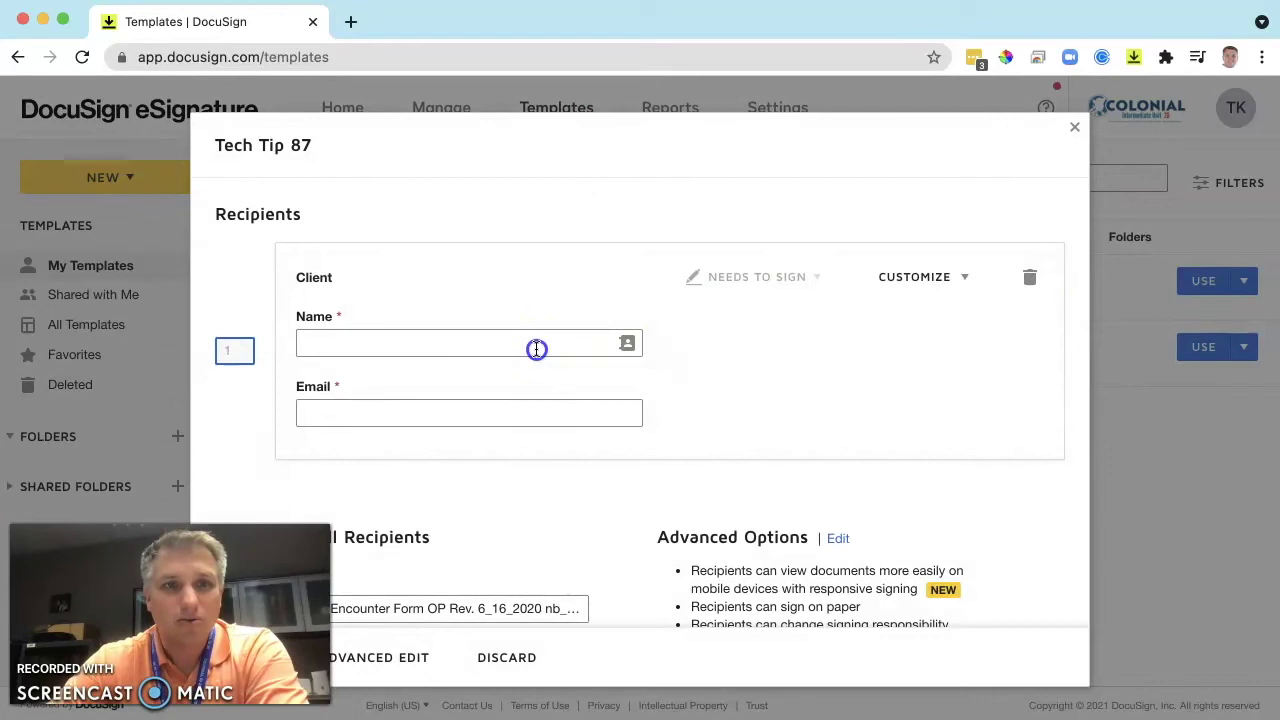
pyautogui.click(538, 380)
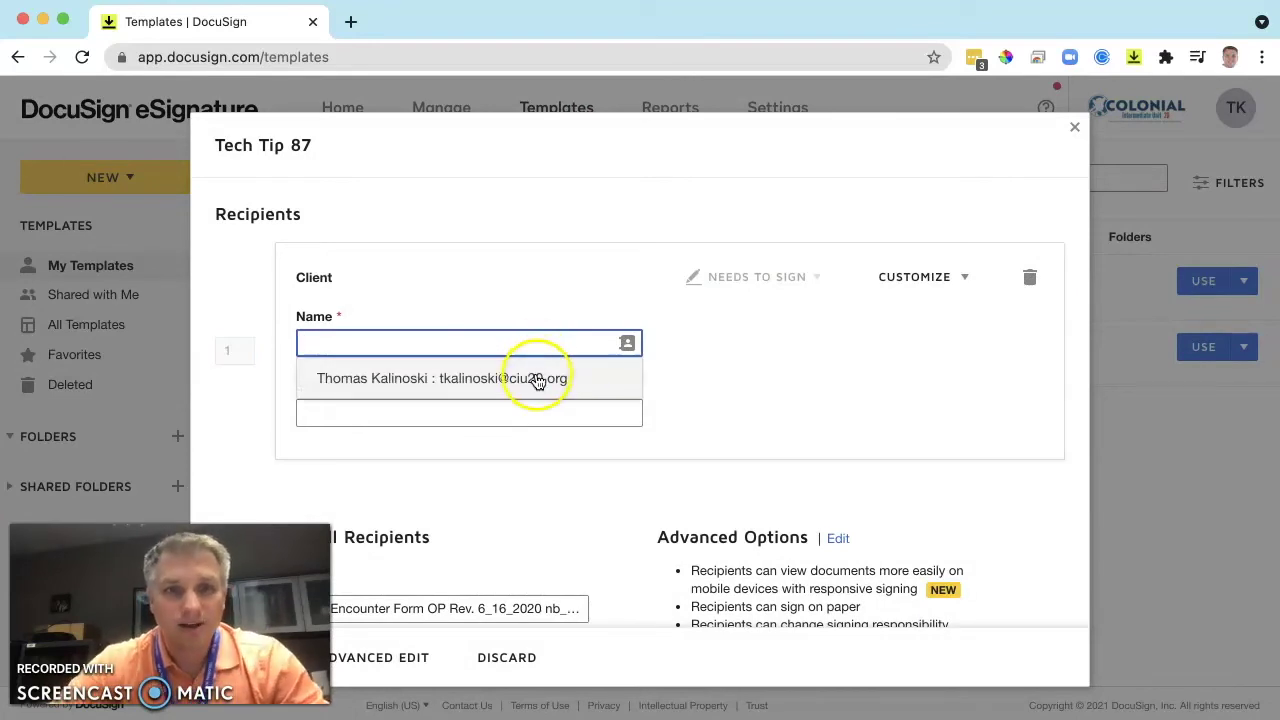
pyautogui.click(898, 430)
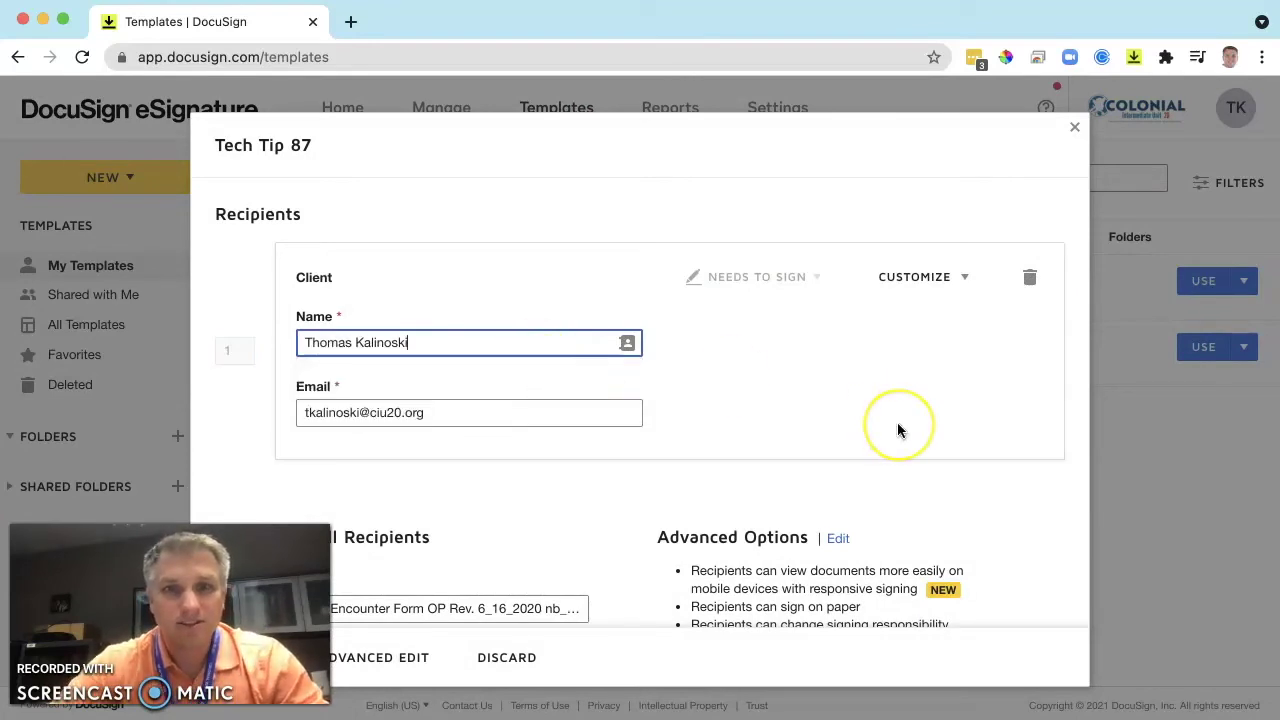
pyautogui.scroll(-5, 898, 430)
pyautogui.click(891, 428)
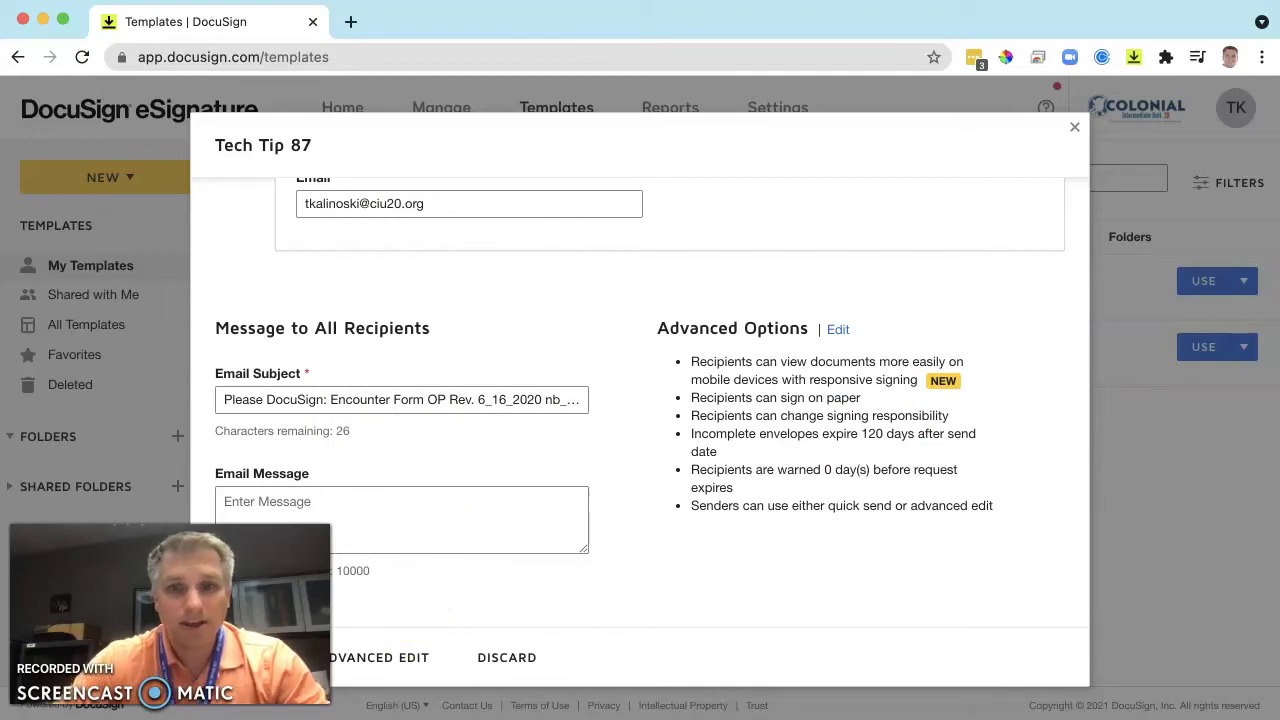
# Open the envelope in Advanced Edit to reach the field placement page.
pyautogui.click(363, 659)
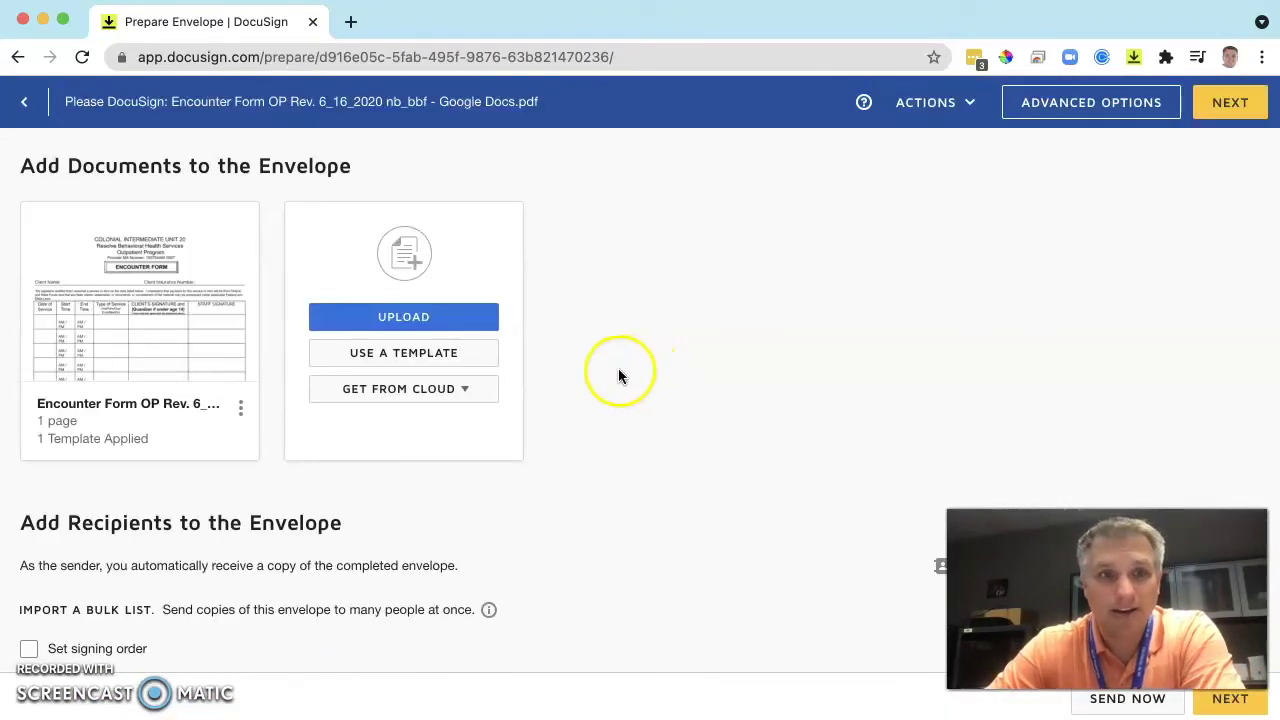
pyautogui.scroll(-3, 843, 378)
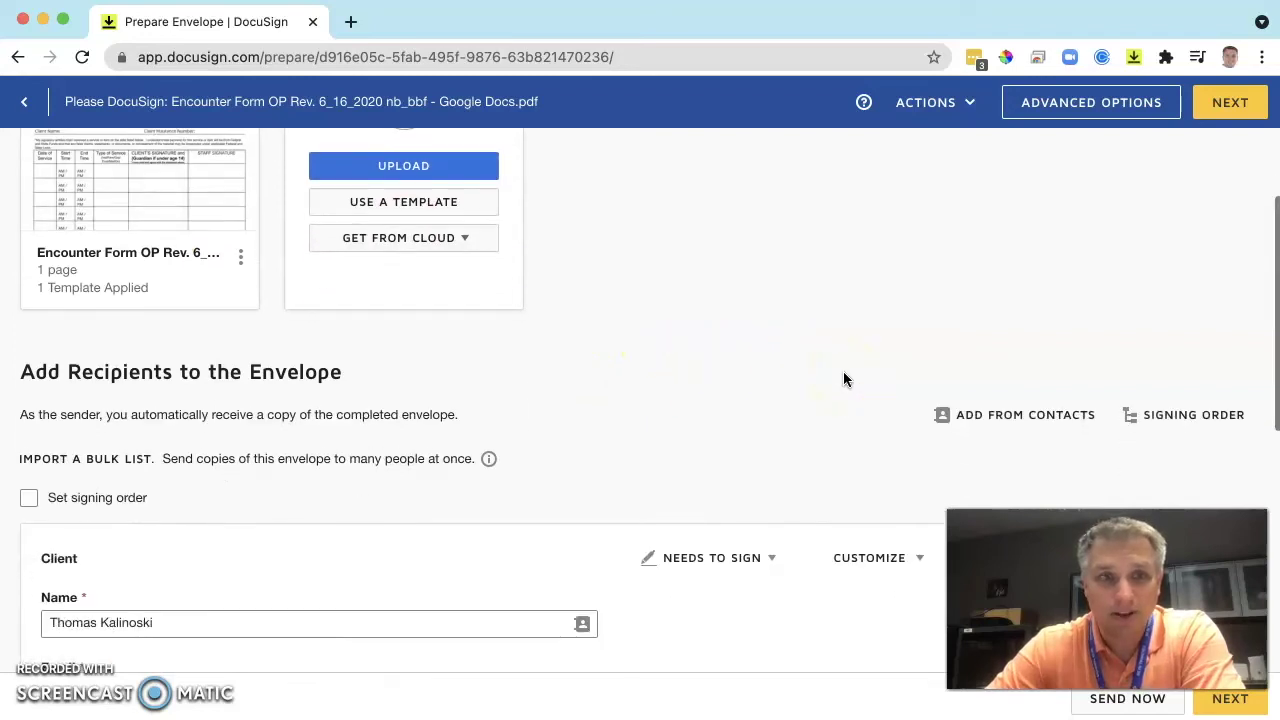
pyautogui.scroll(-5, 843, 378)
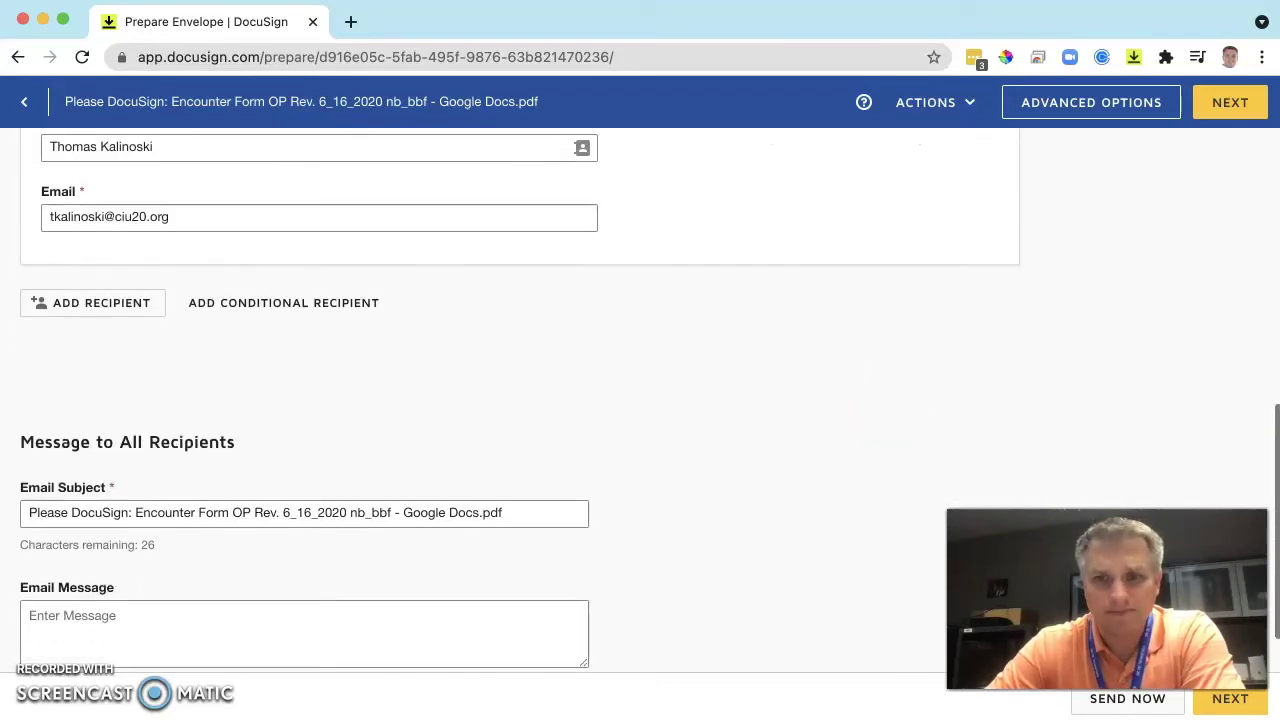
# Pre-fill the Client Name with the client's full name and the Client Insurance Number field.
pyautogui.click(1228, 698)
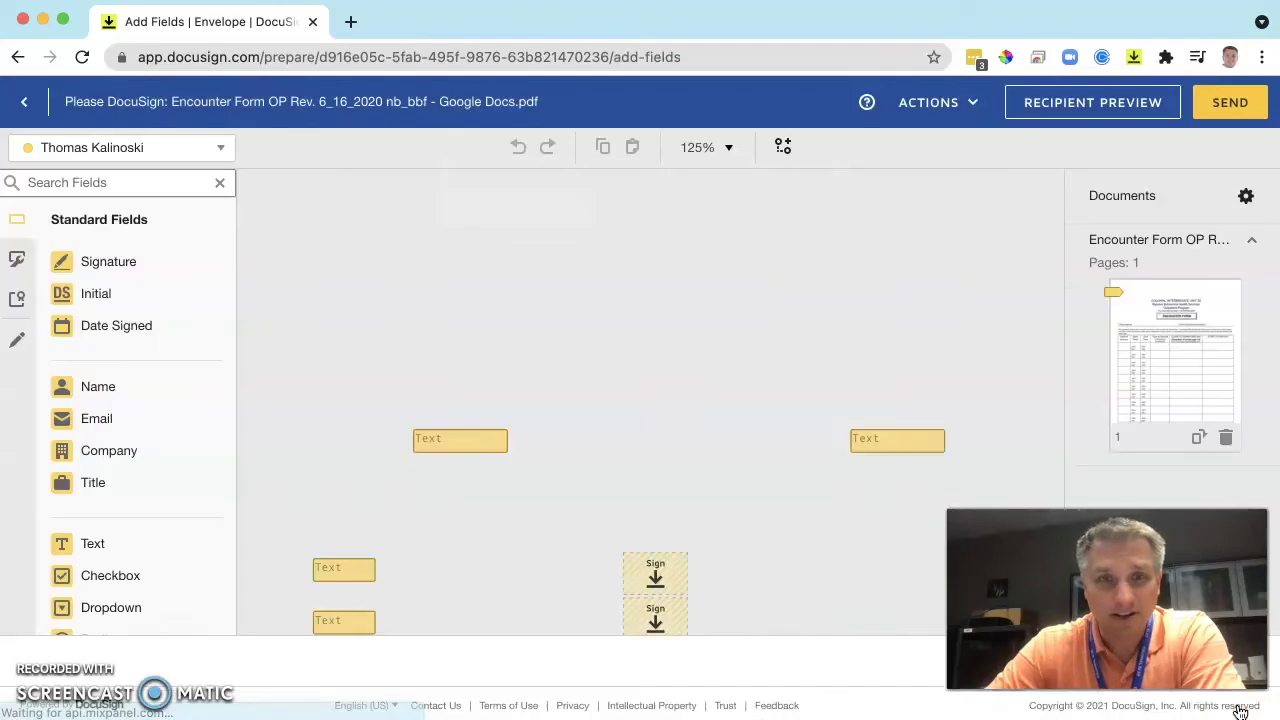
pyautogui.scroll(-1, 640, 415)
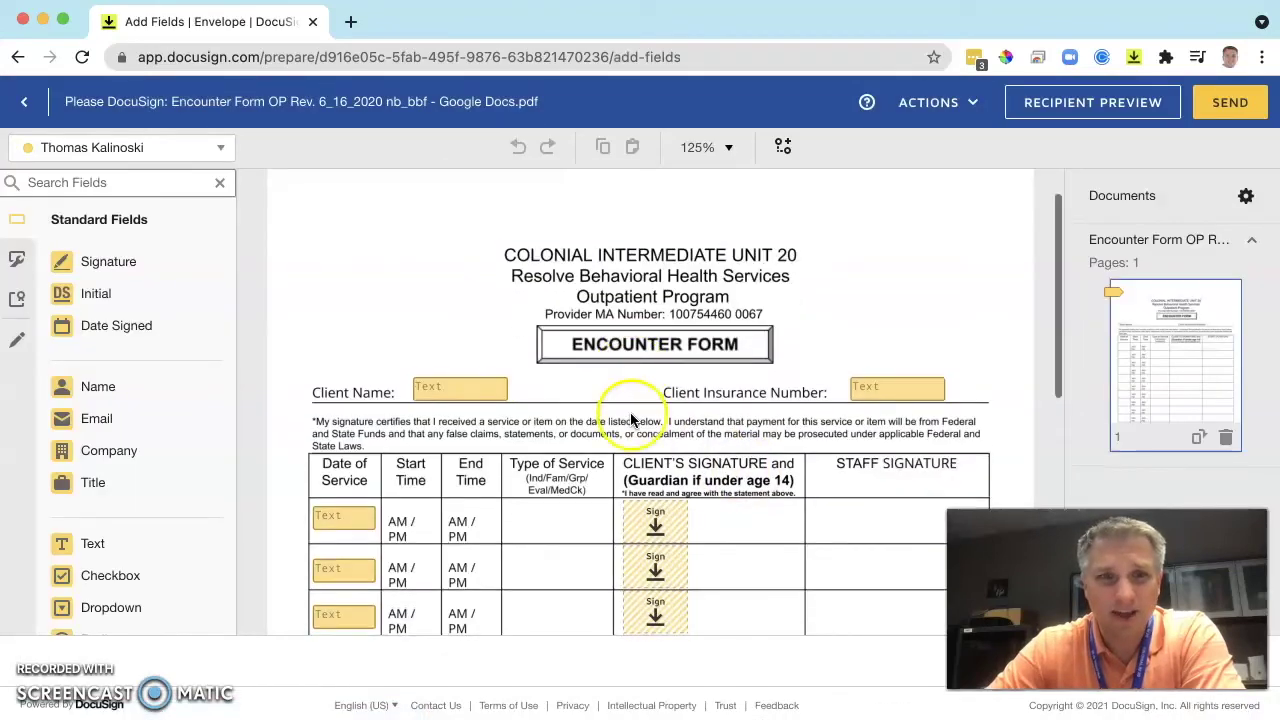
pyautogui.click(455, 393)
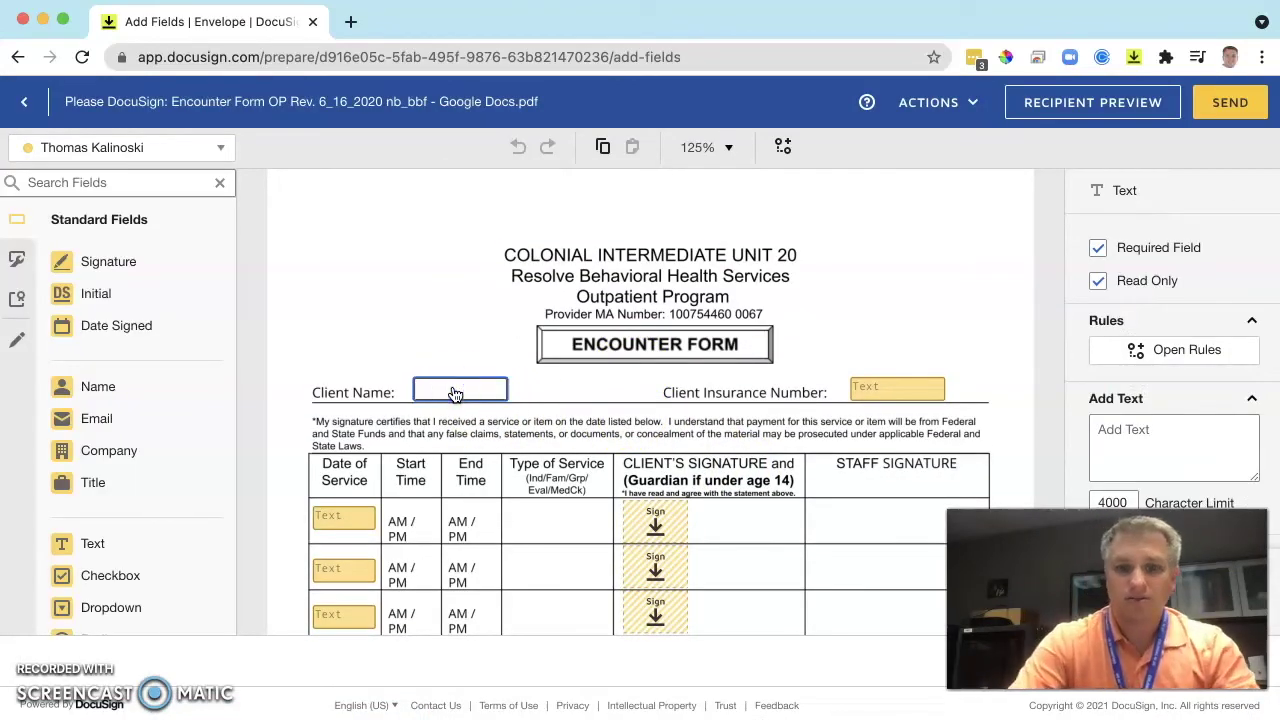
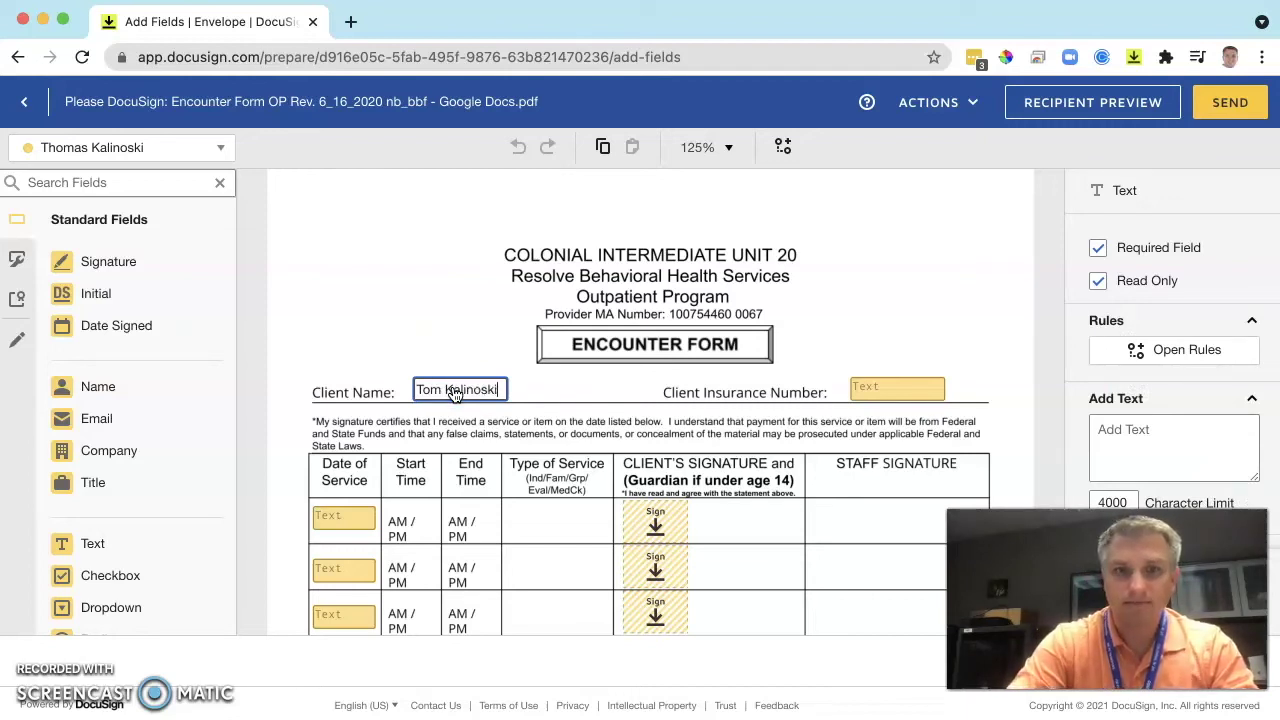
pyautogui.click(920, 387)
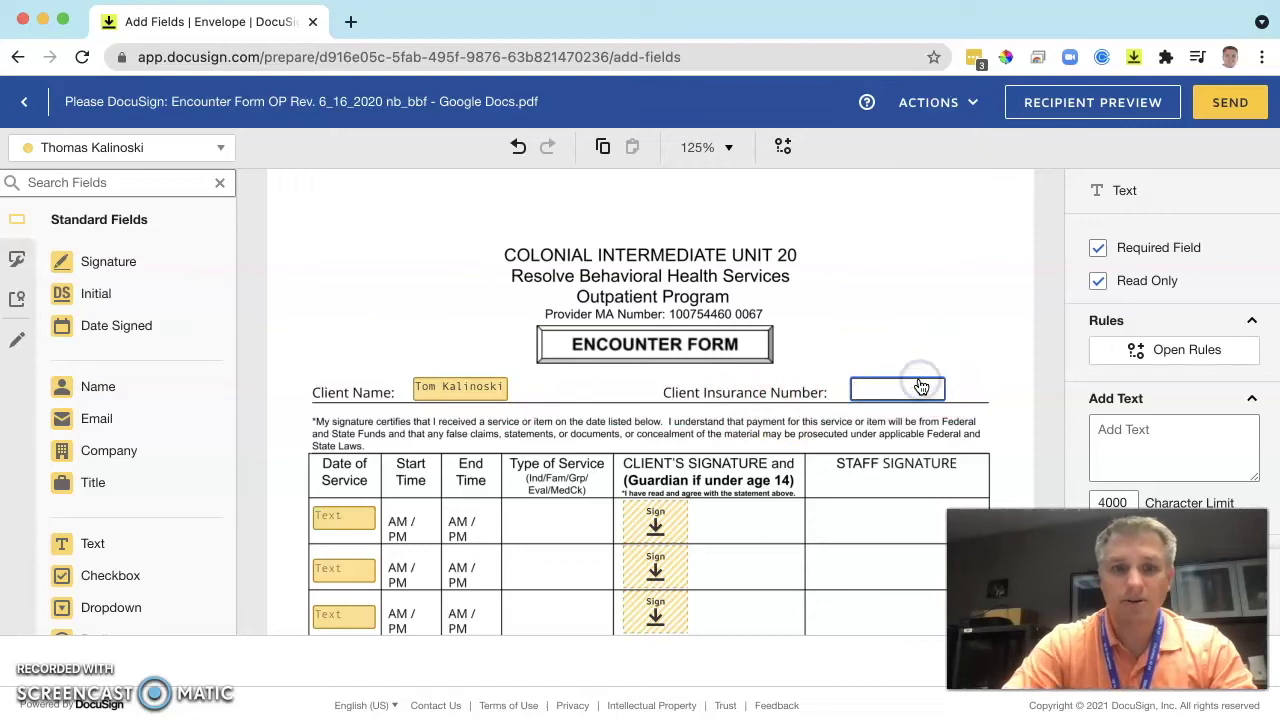
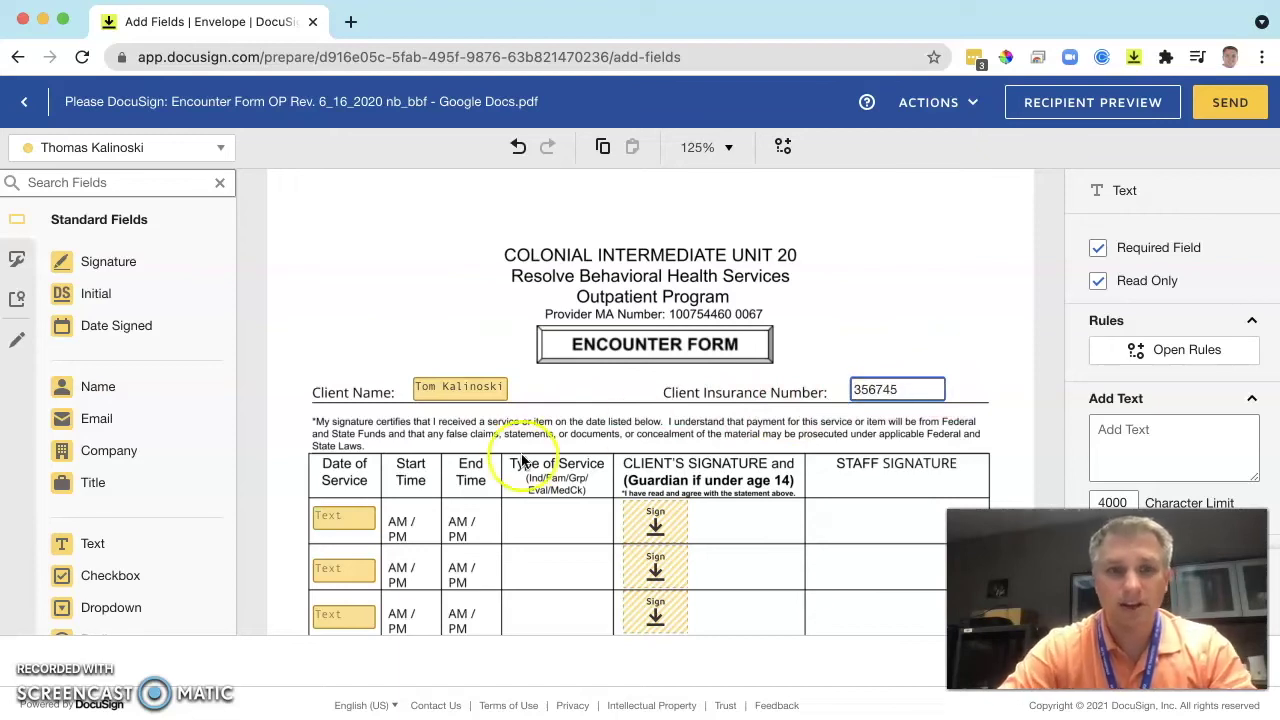
# Enter 10/2/2021 in the first Date of Service field and widen it to fit.
pyautogui.click(350, 517)
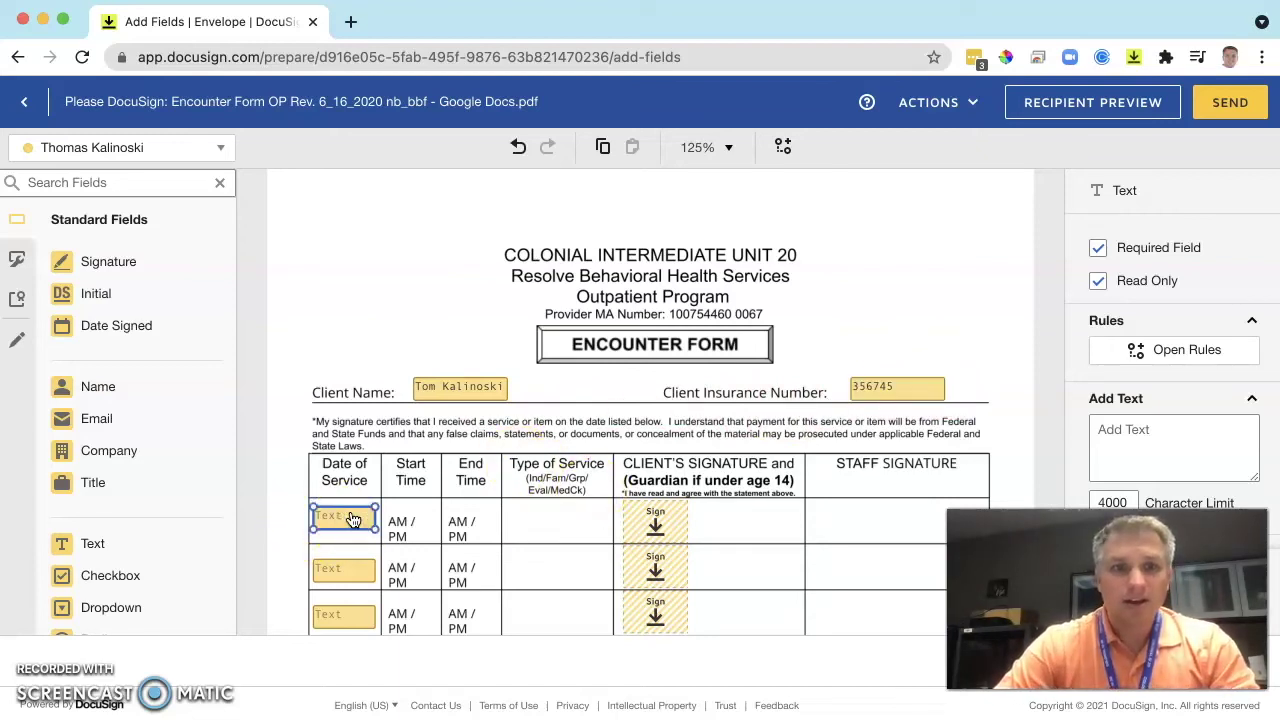
pyautogui.scroll(-1, 343, 517)
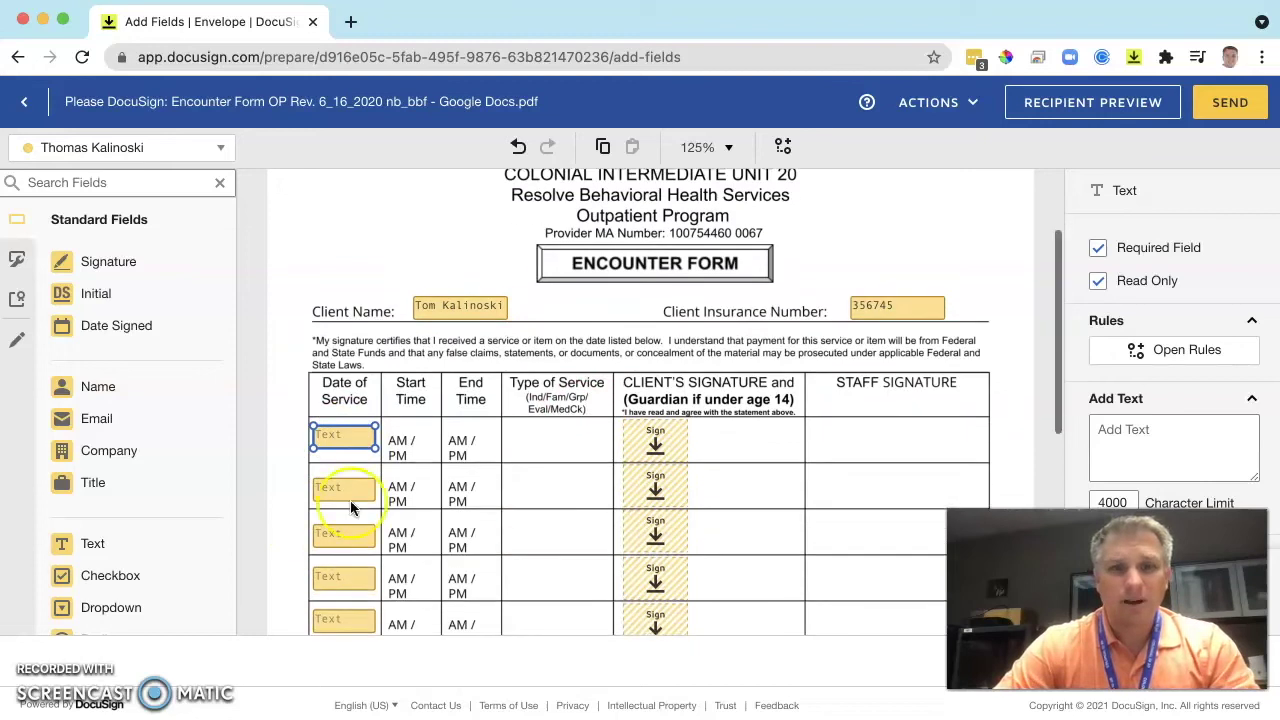
pyautogui.click(341, 438)
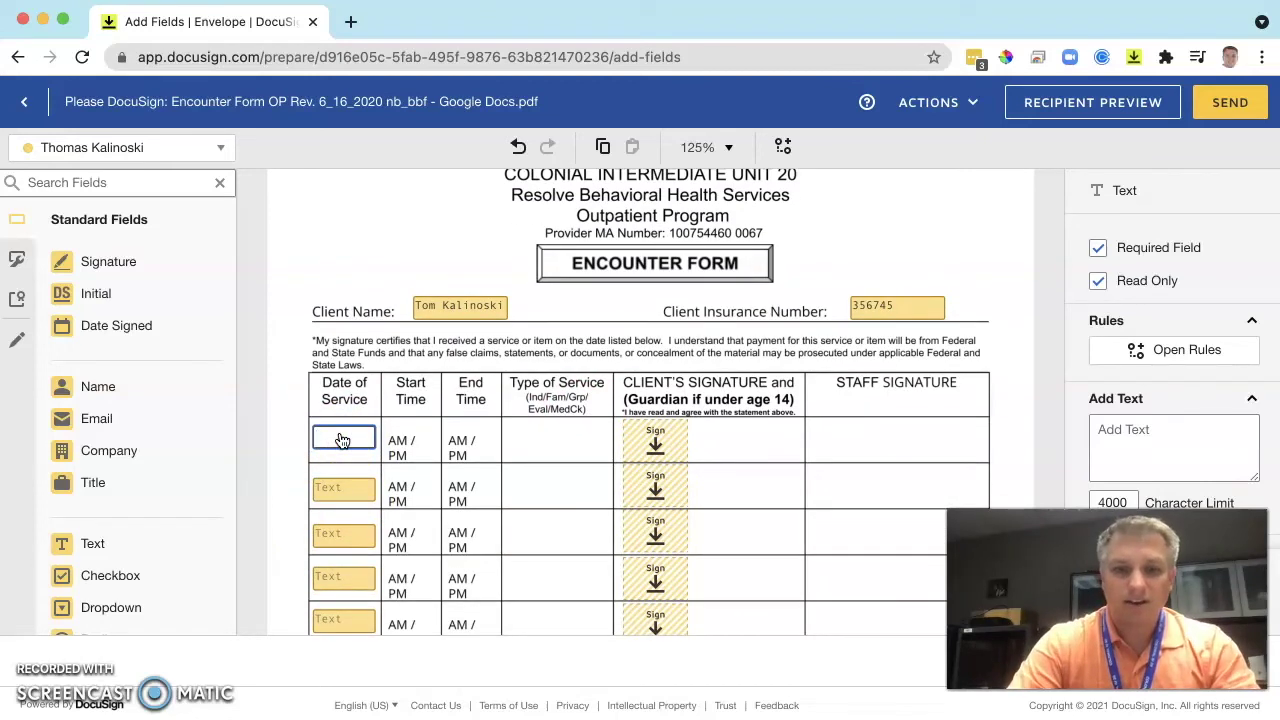
pyautogui.write('10/')
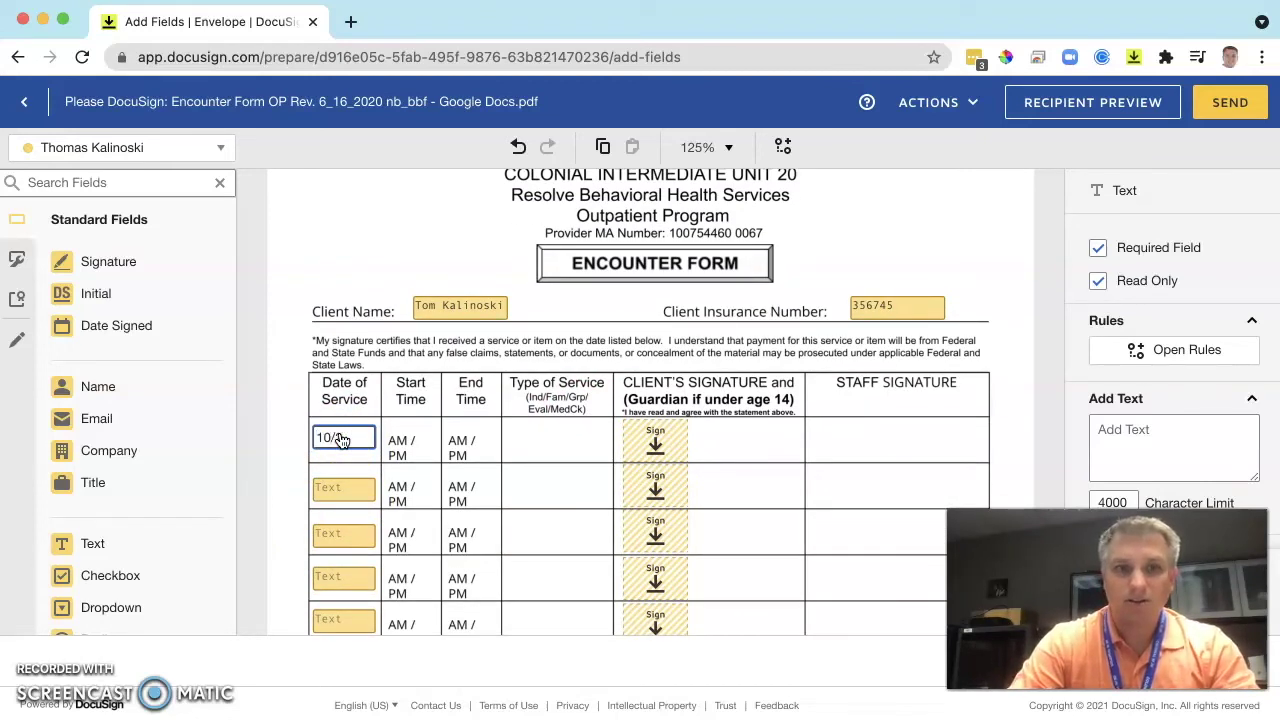
pyautogui.write('21/202')
pyautogui.hotkey('ctrl', 'a')
pyautogui.write('1')
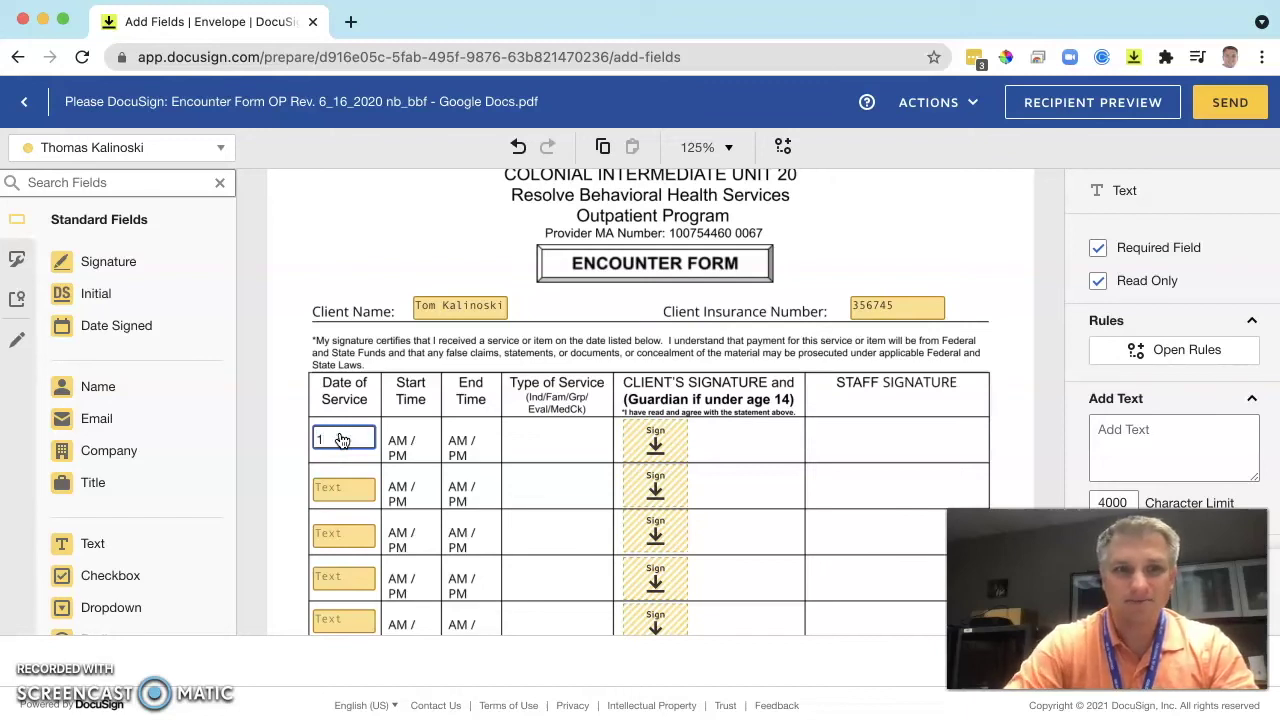
pyautogui.write('0/2/2021')
pyautogui.click(330, 488)
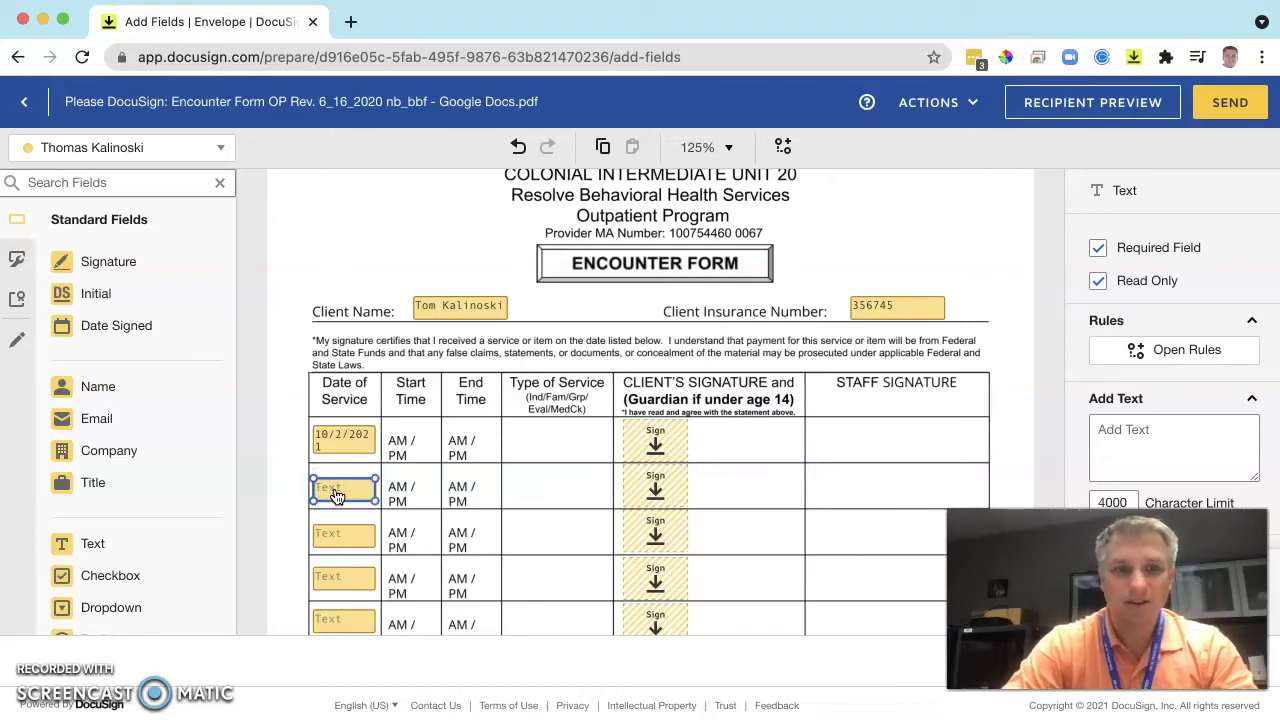
pyautogui.click(343, 440)
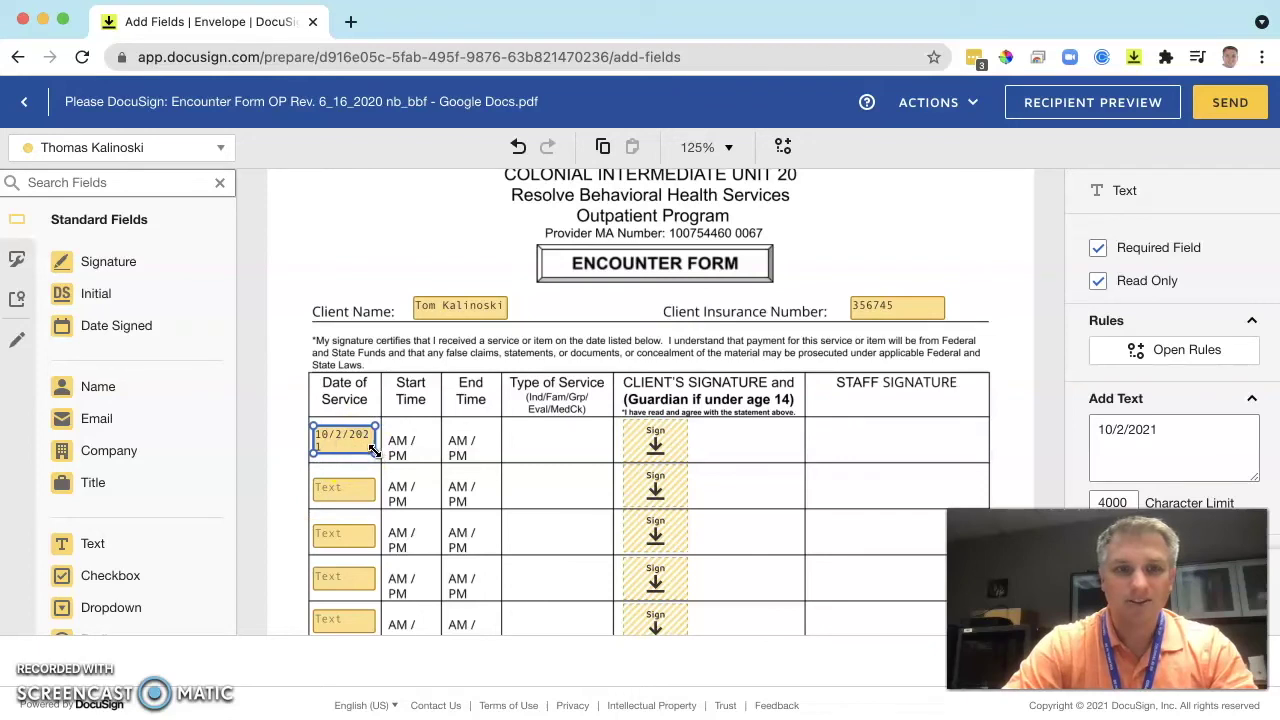
pyautogui.moveTo(373, 451); pyautogui.dragTo(380, 452)
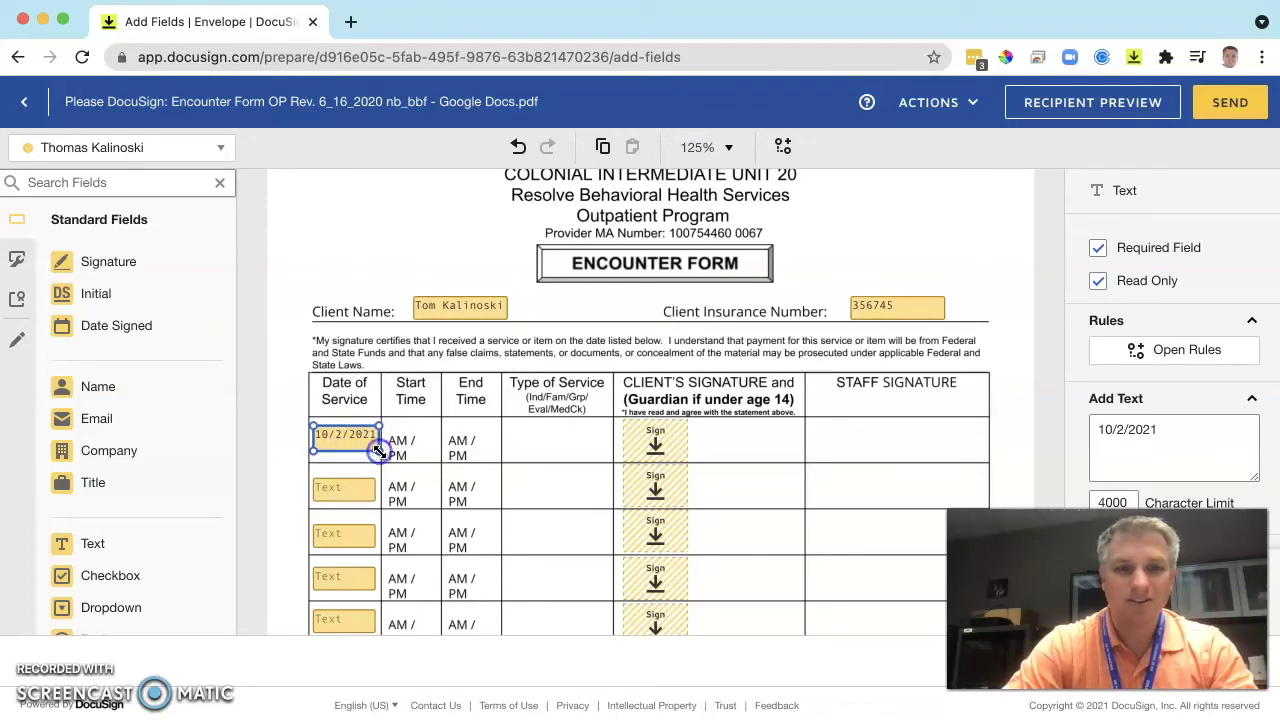
# Fill the second and third Date of Service rows (10/3/2021, 10/4/2021), widening the third field.
pyautogui.click(361, 499)
pyautogui.write('1')
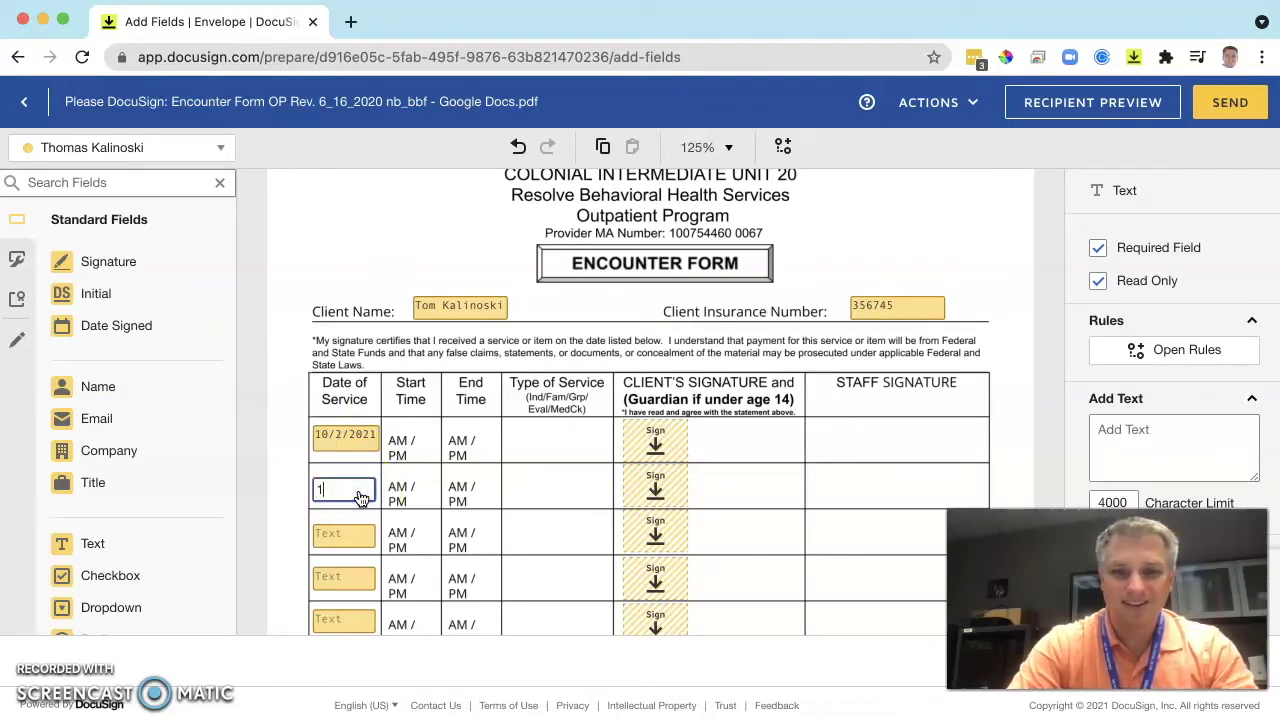
pyautogui.write('0/2/2021')
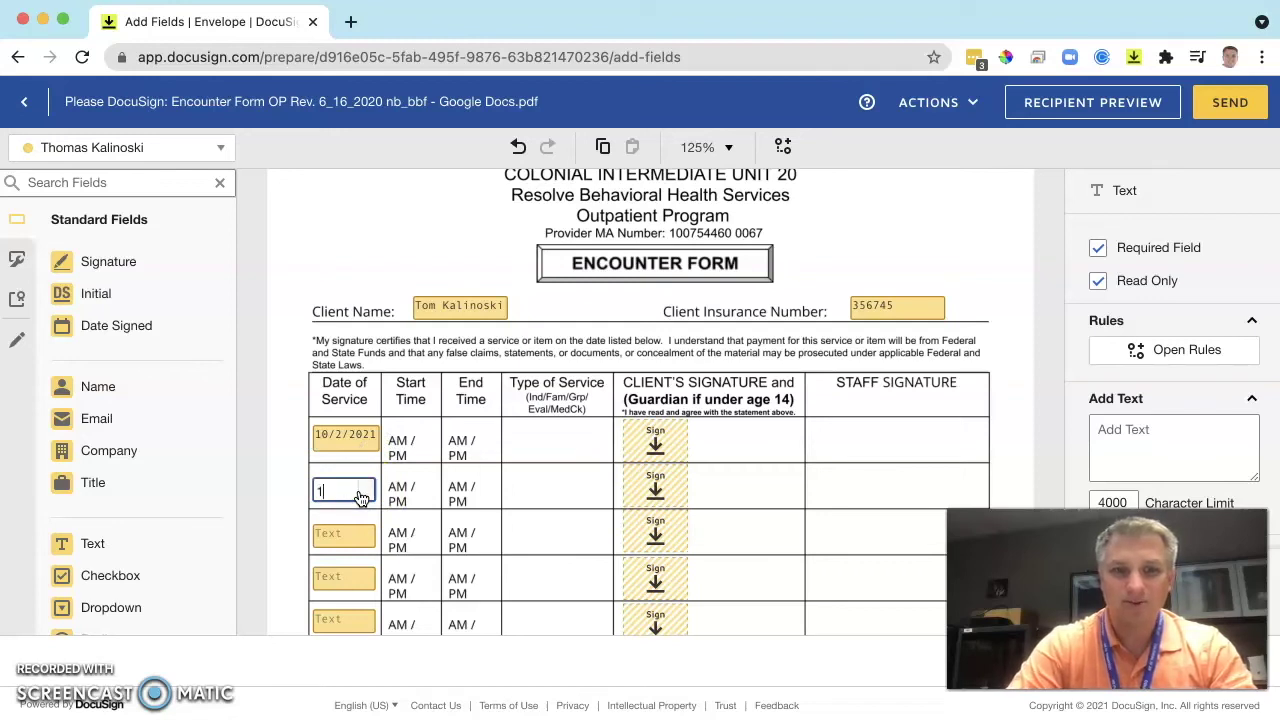
pyautogui.press('Tab')
pyautogui.click(355, 495)
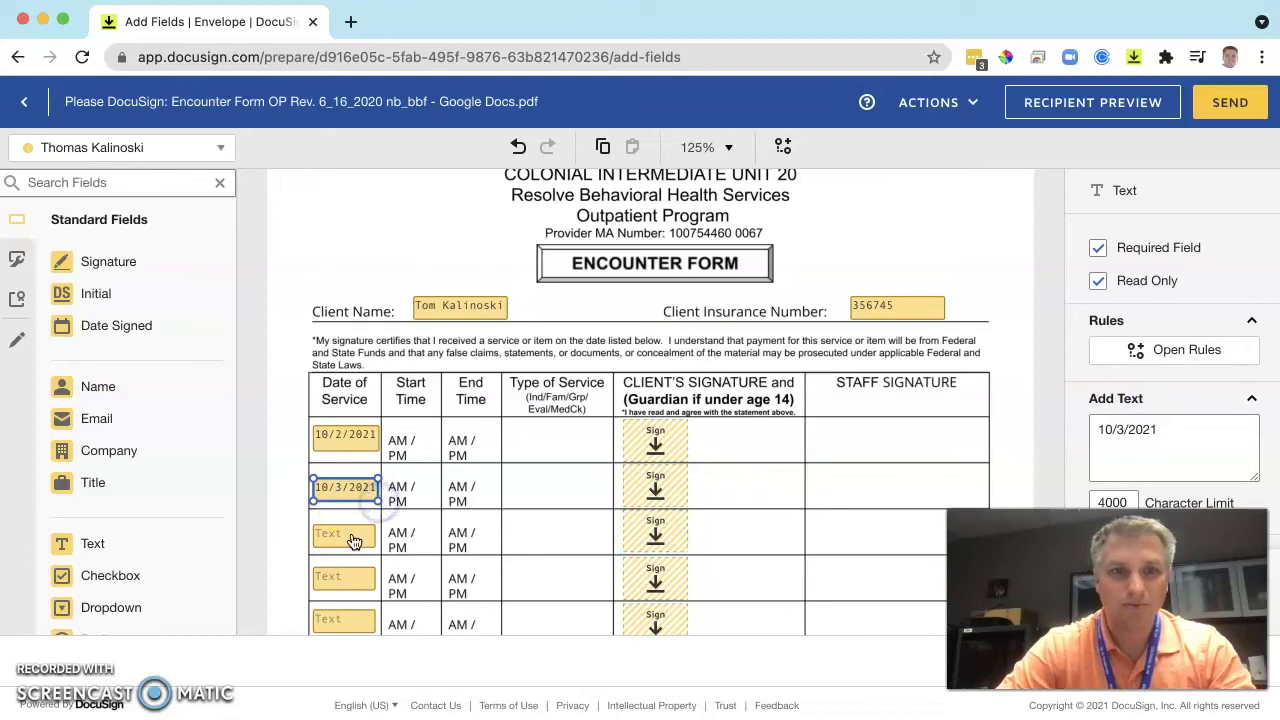
pyautogui.click(353, 538)
pyautogui.write('10/4/202')
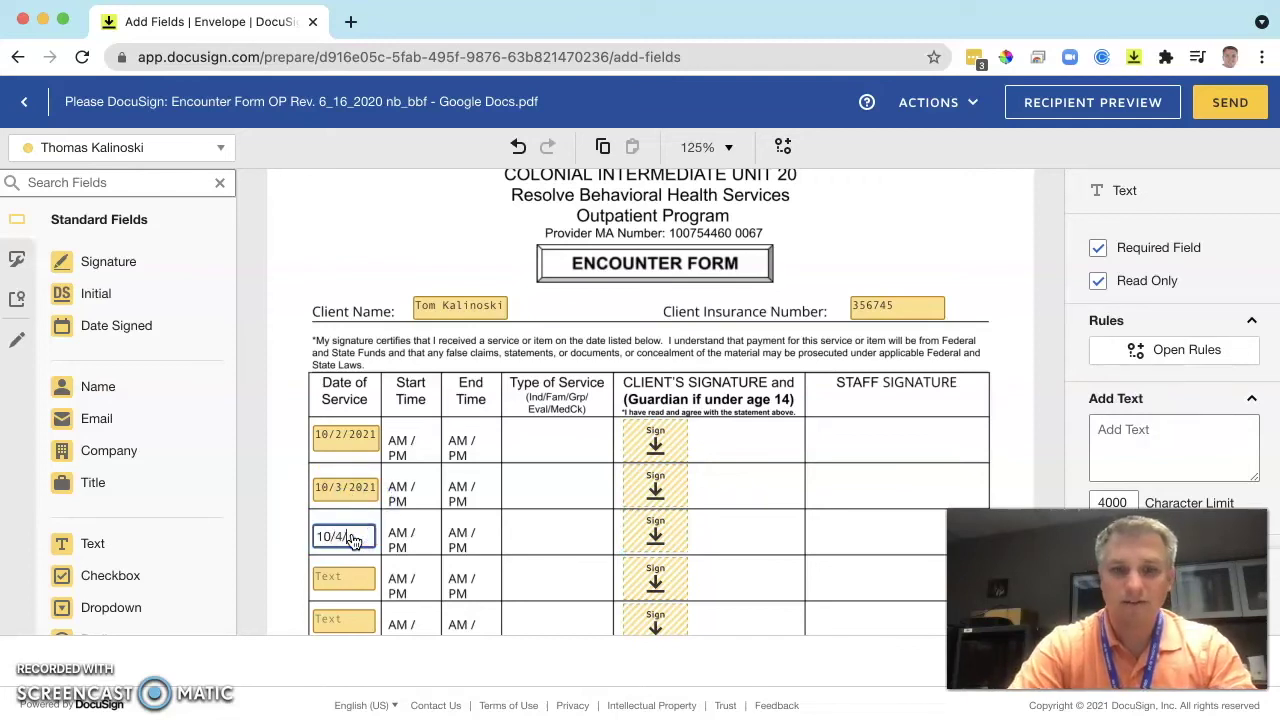
pyautogui.write('1')
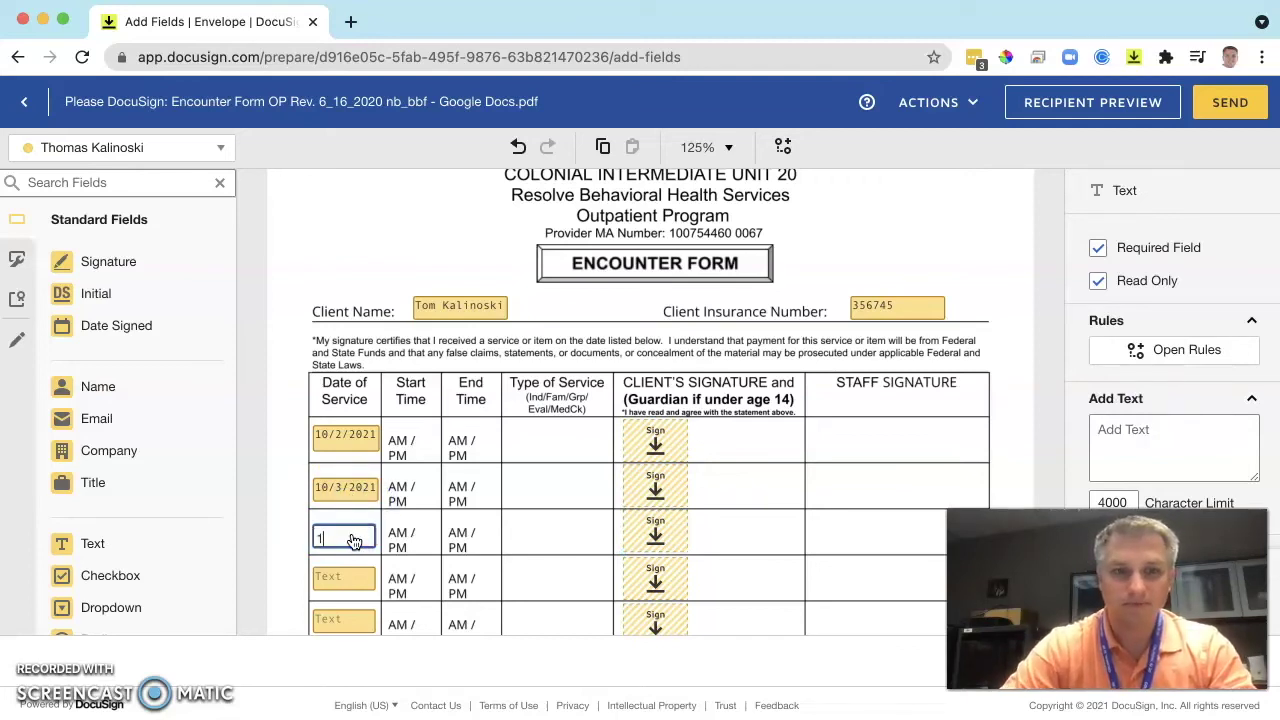
pyautogui.click(370, 548)
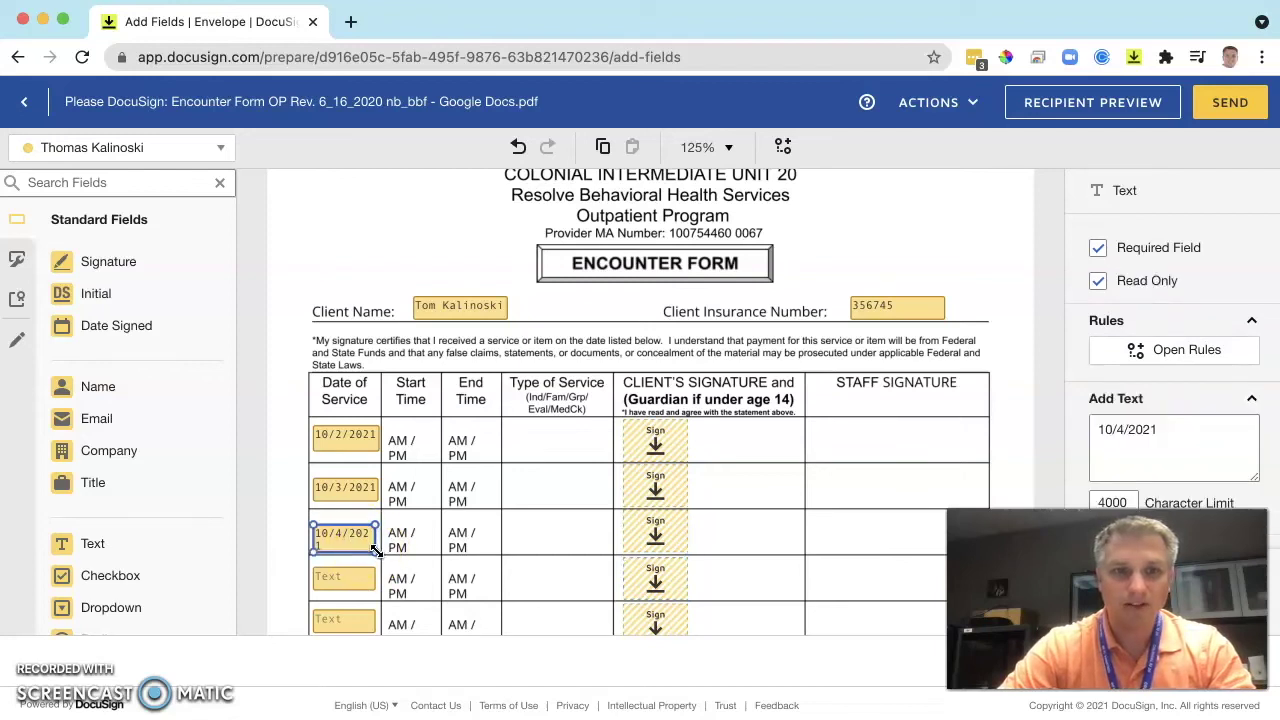
pyautogui.moveTo(375, 550); pyautogui.dragTo(380, 551)
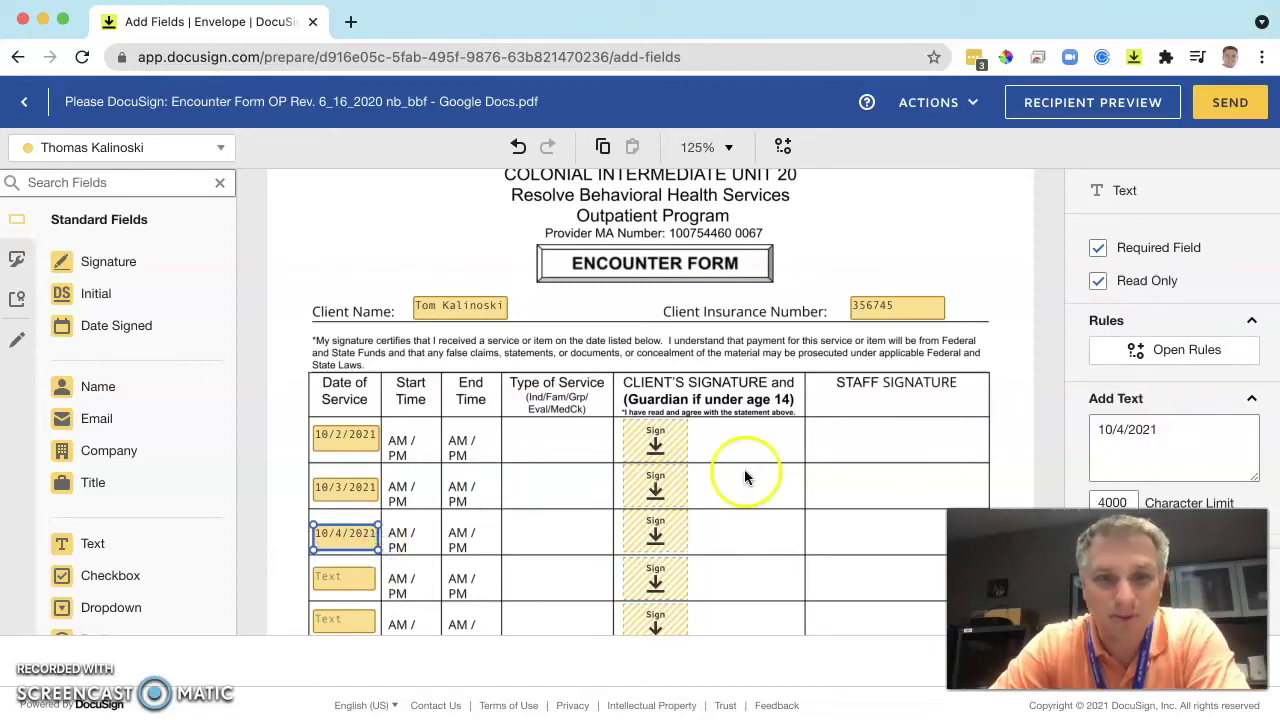
pyautogui.scroll(-2, 855, 487)
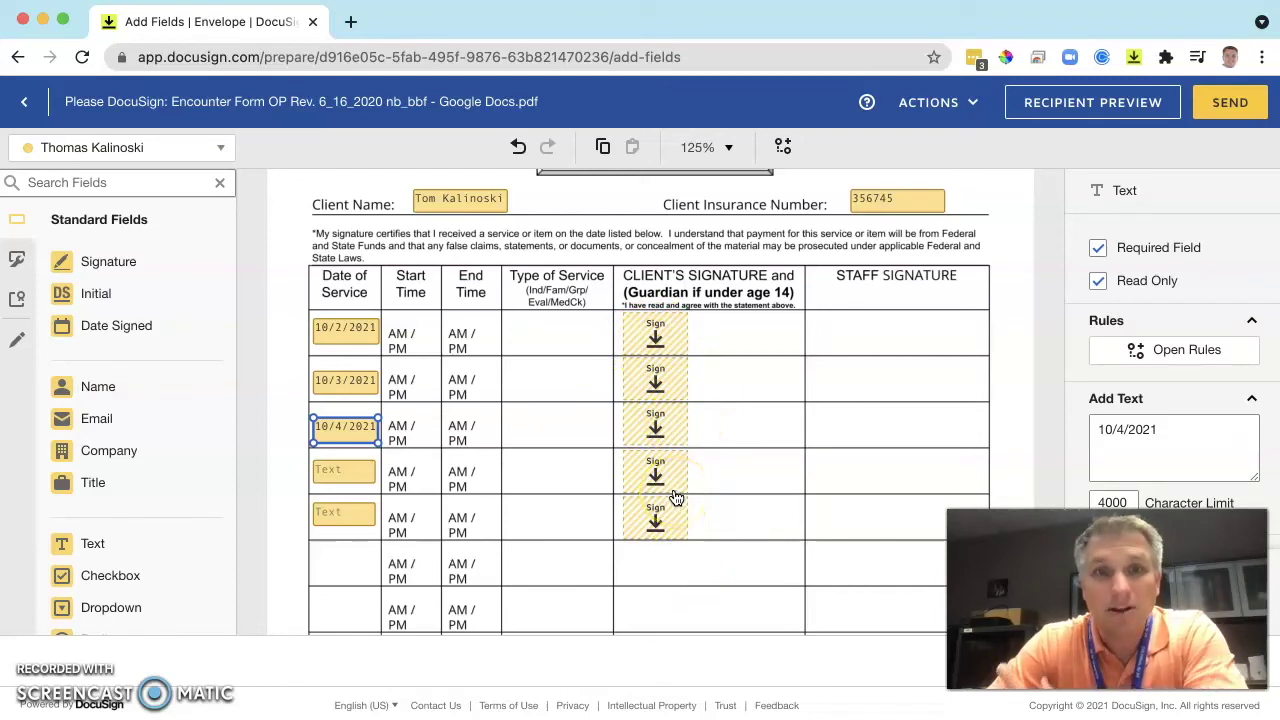
pyautogui.scroll(-4, 722, 573)
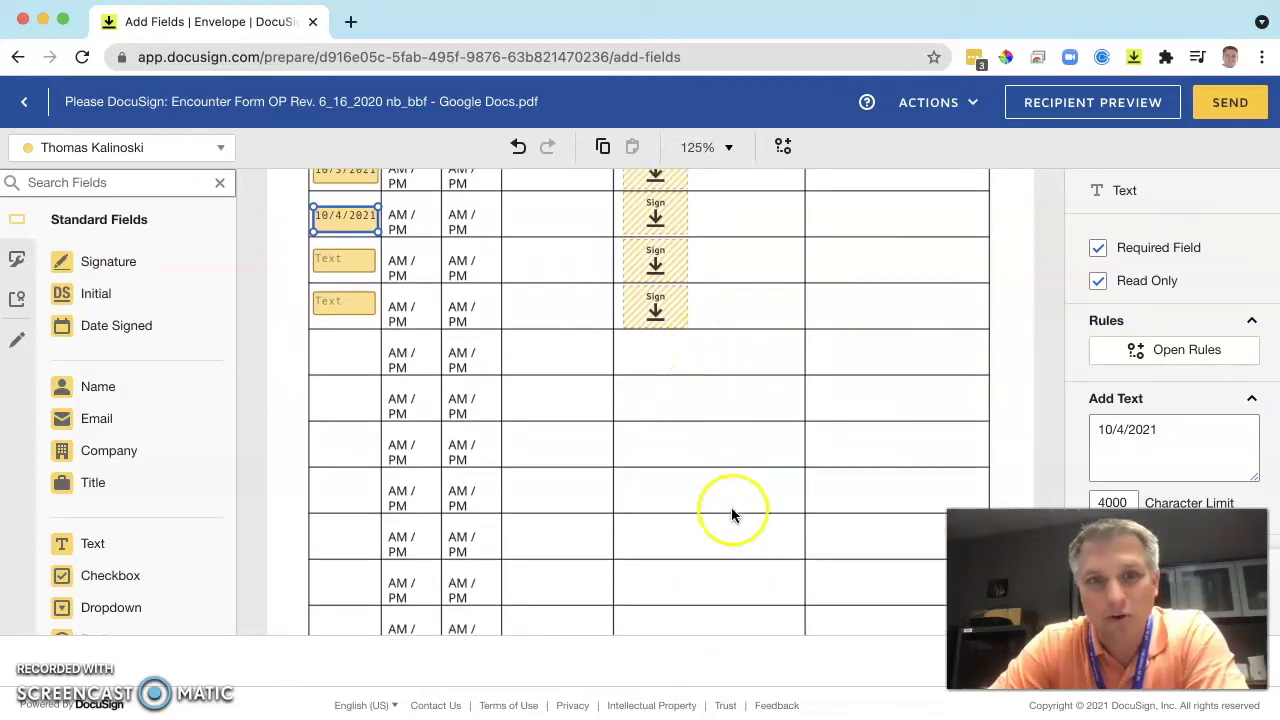
pyautogui.scroll(-2, 731, 514)
pyautogui.scroll(4, 731, 514)
pyautogui.scroll(2, 731, 514)
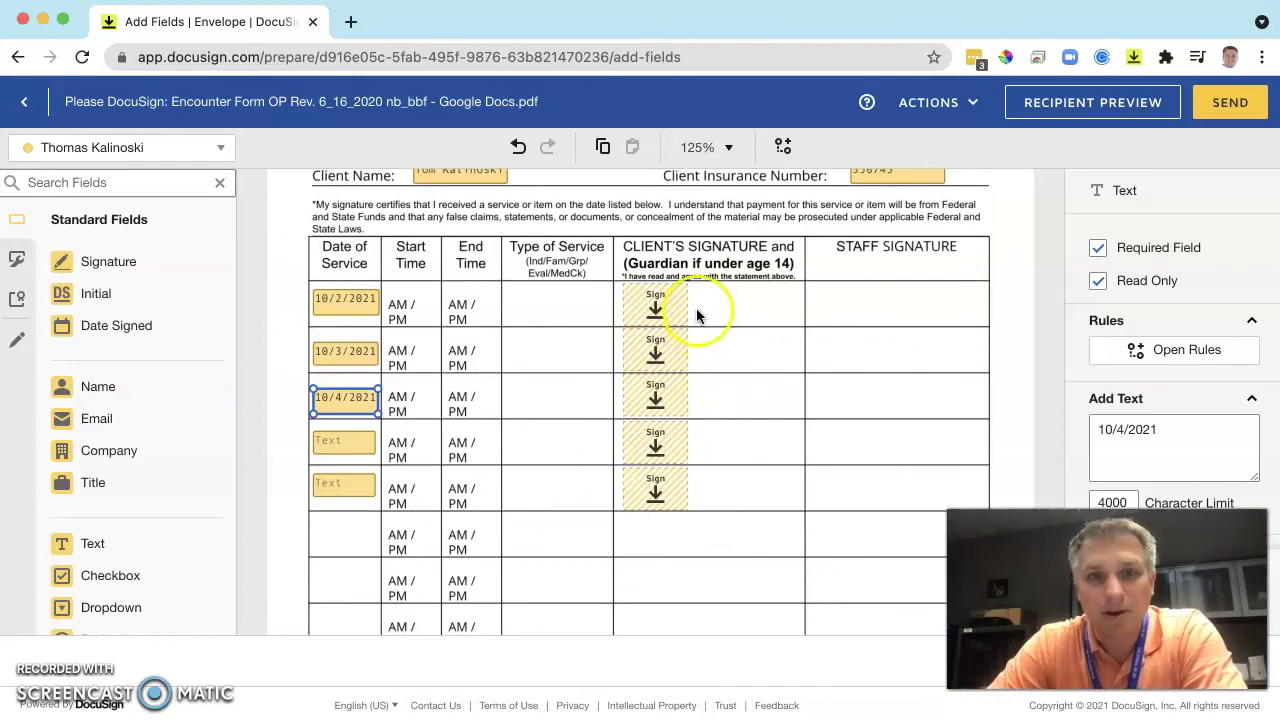
pyautogui.scroll(-3, 696, 566)
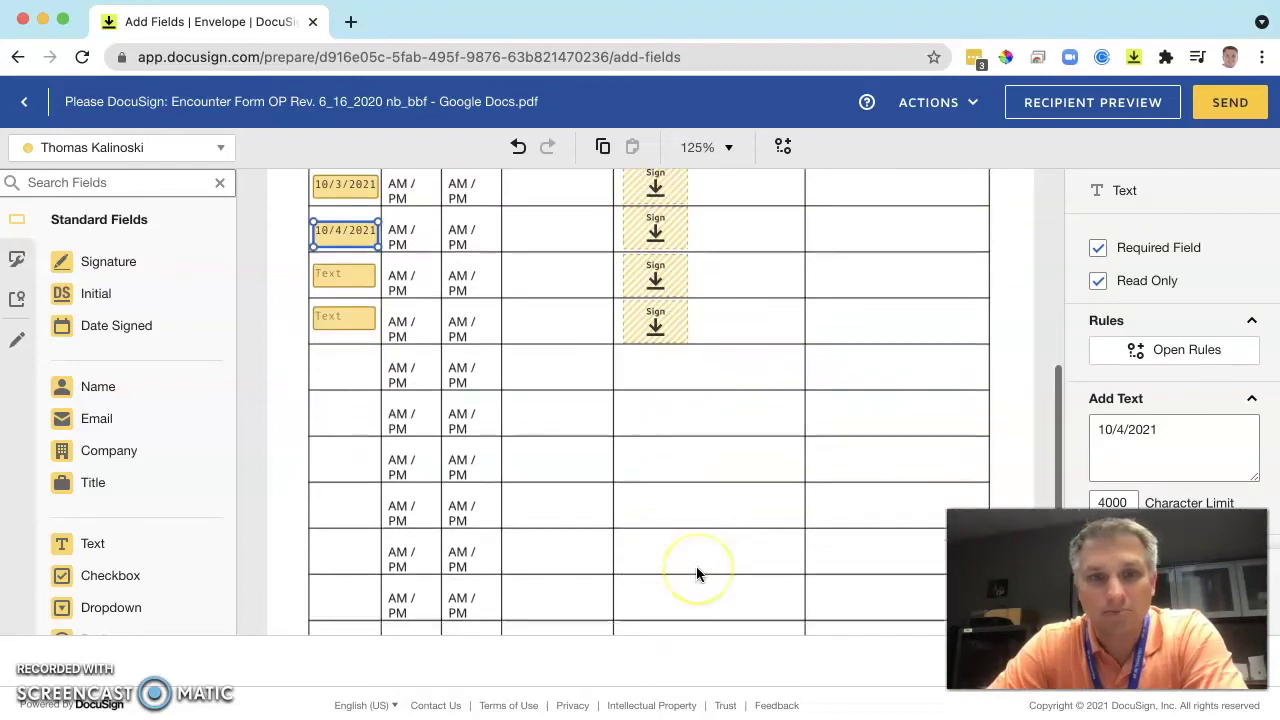
pyautogui.scroll(3, 696, 566)
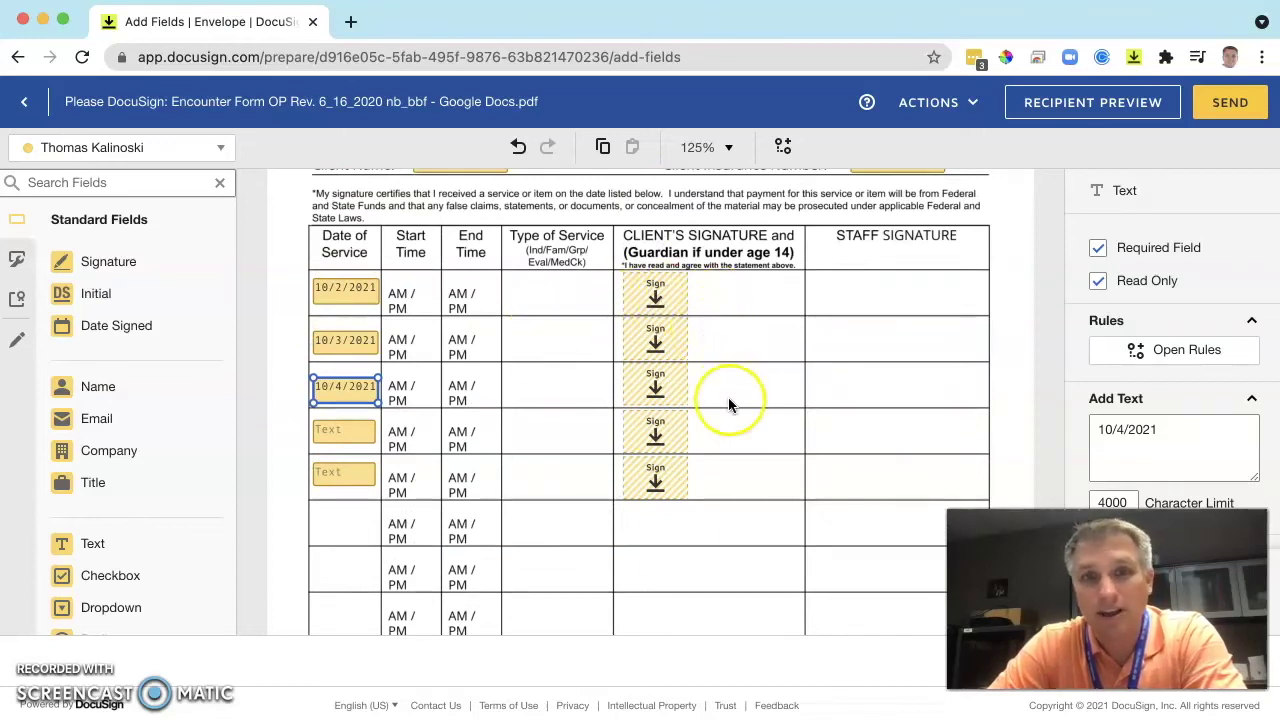
pyautogui.scroll(-5, 728, 400)
pyautogui.scroll(7, 728, 400)
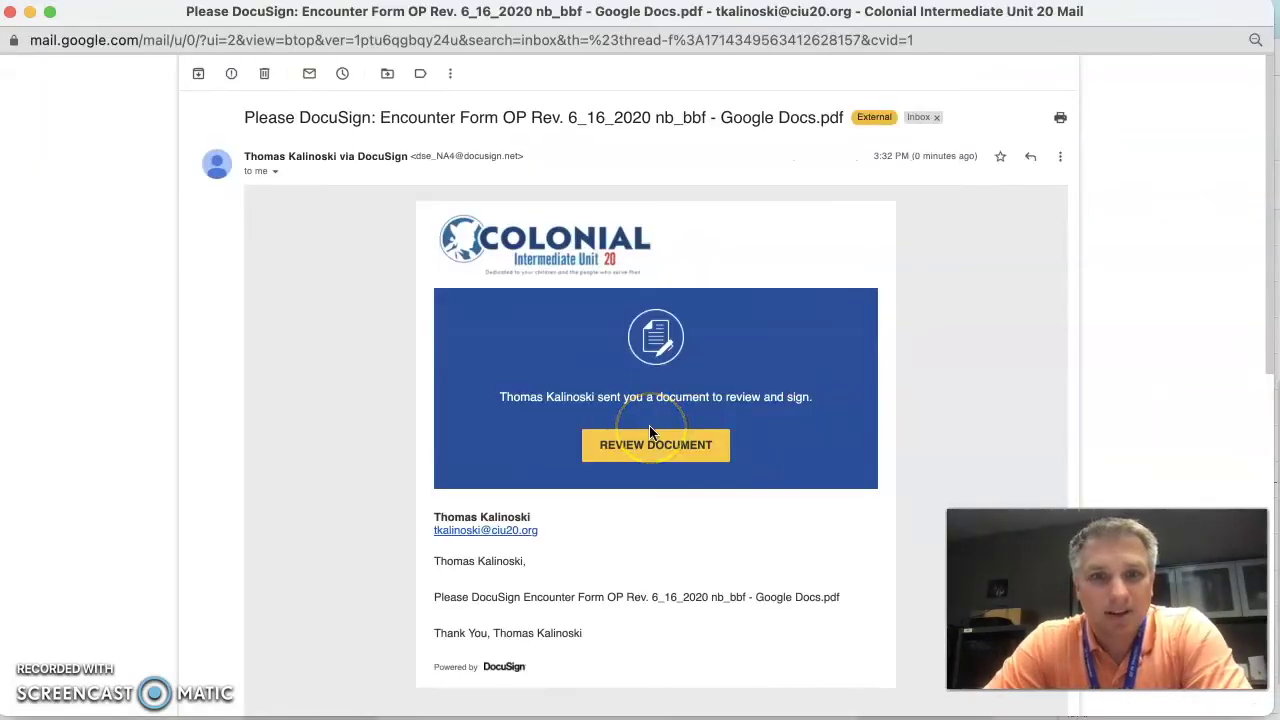
# Open the emailed Encounter Form via REVIEW DOCUMENT in the DocuSign message.
pyautogui.click(648, 448)
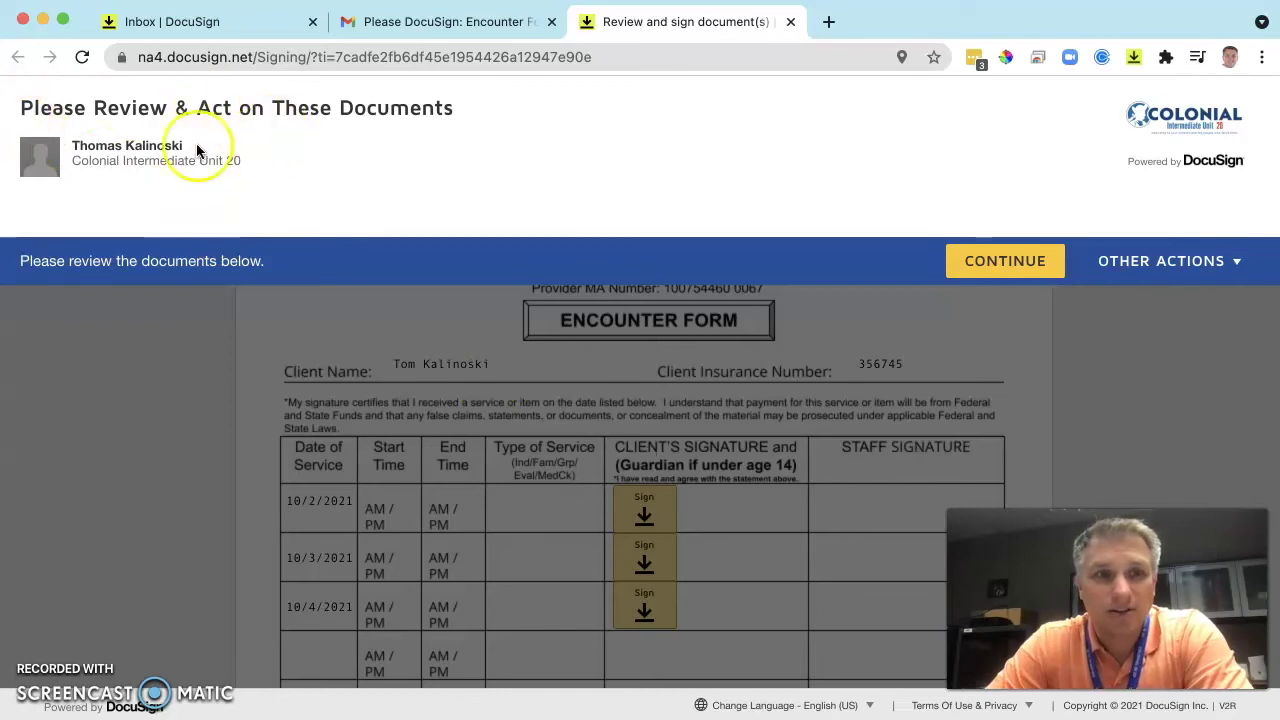
# Continue into the signing session and scroll down to the dated rows.
pyautogui.click(1038, 266)
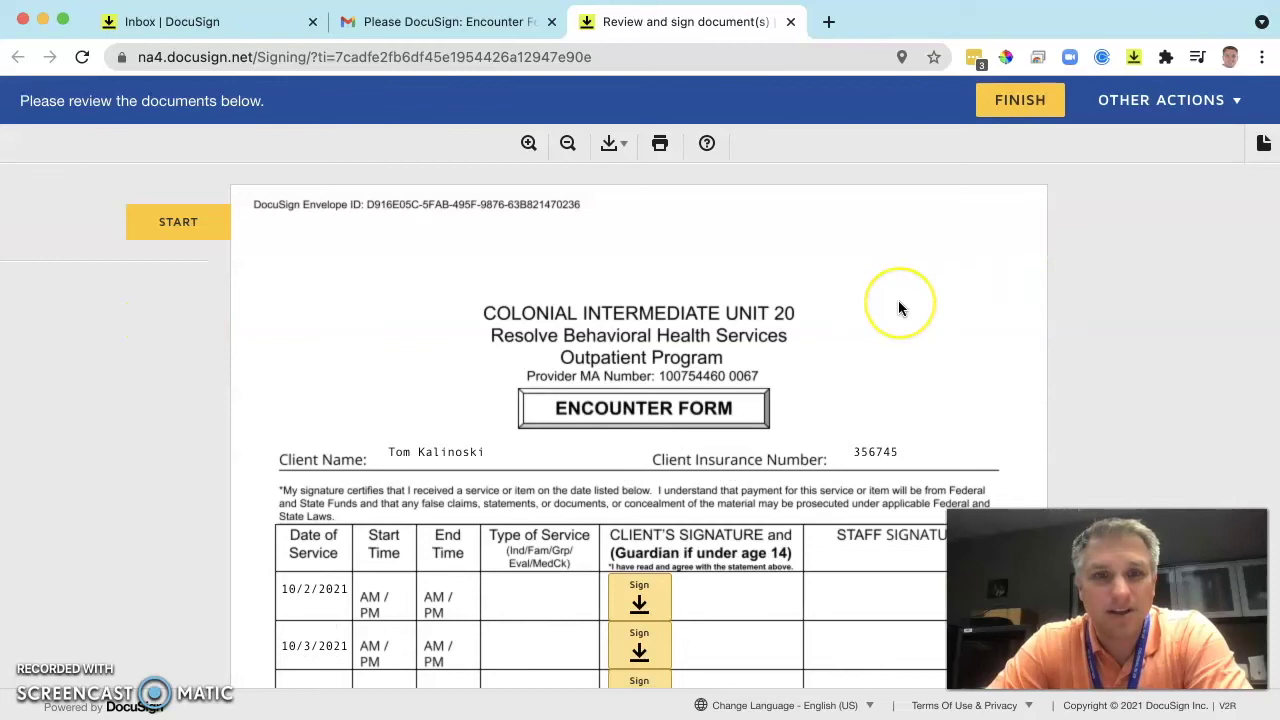
pyautogui.scroll(-3, 898, 305)
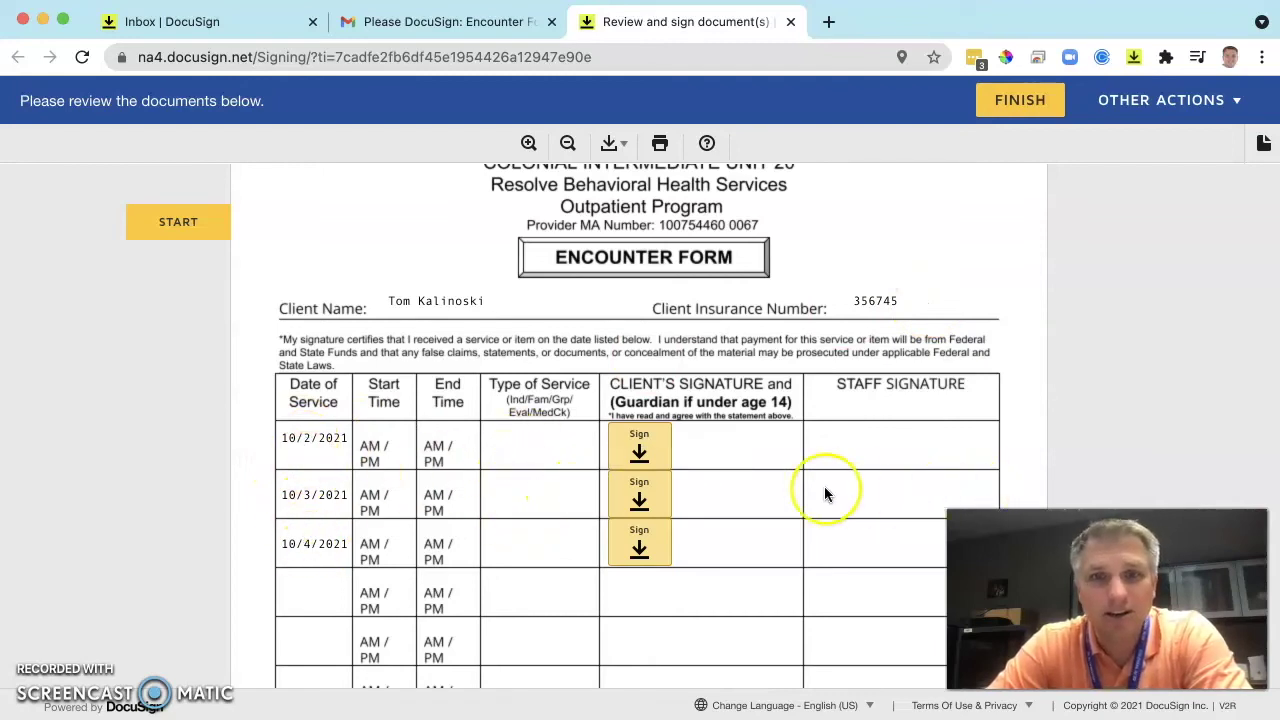
pyautogui.scroll(-1, 829, 530)
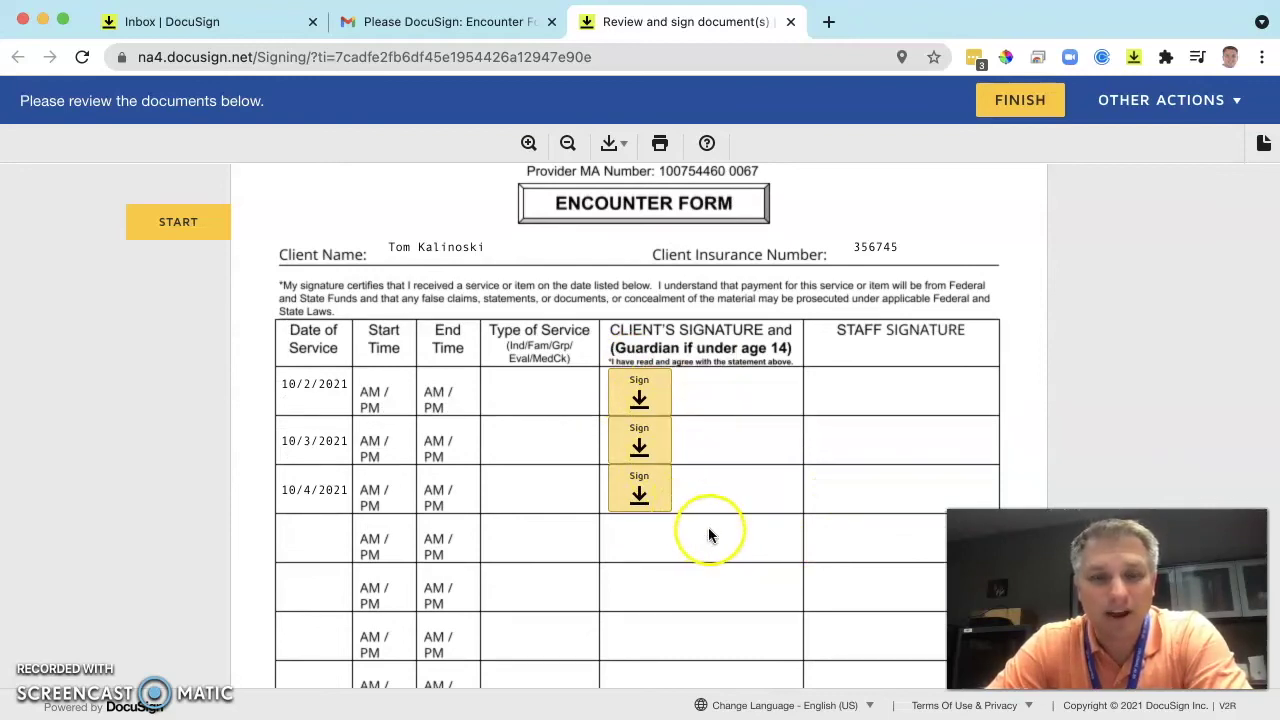
pyautogui.scroll(-2, 724, 560)
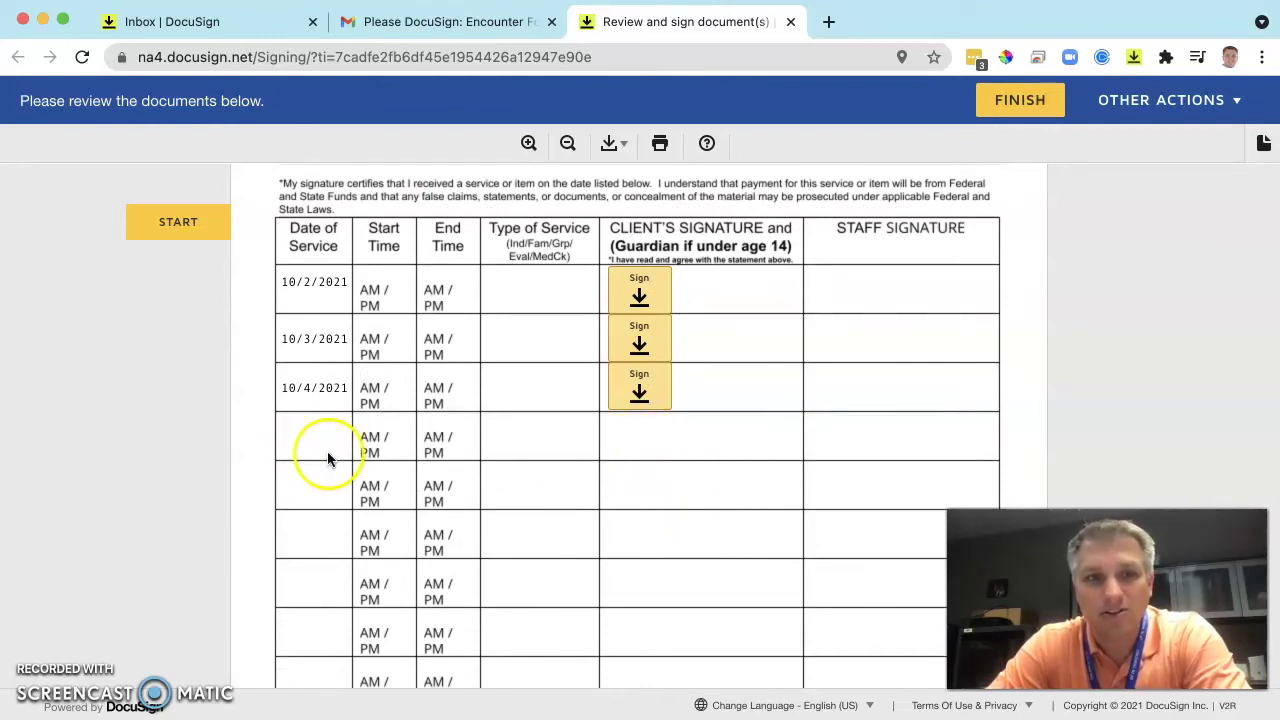
# Sign the 10/2/2021, 10/3/2021 and 10/4/2021 rows with the saved signature.
pyautogui.click(639, 294)
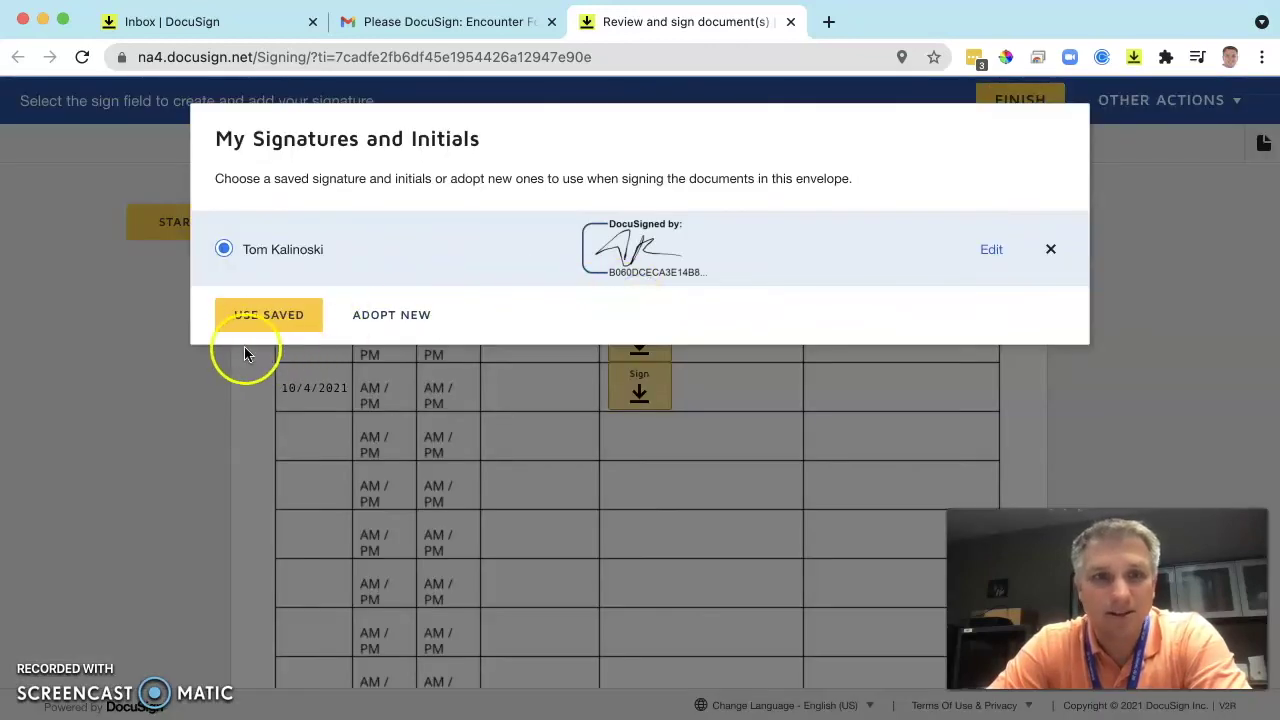
pyautogui.click(266, 326)
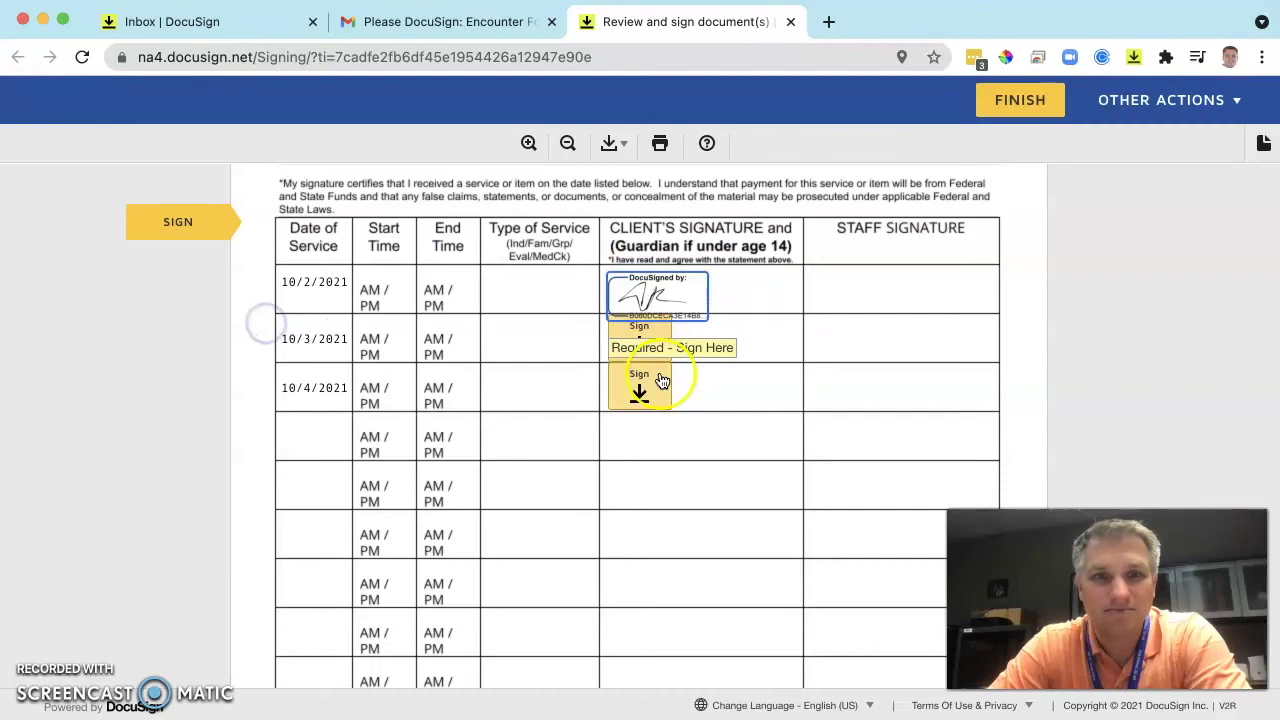
pyautogui.click(641, 339)
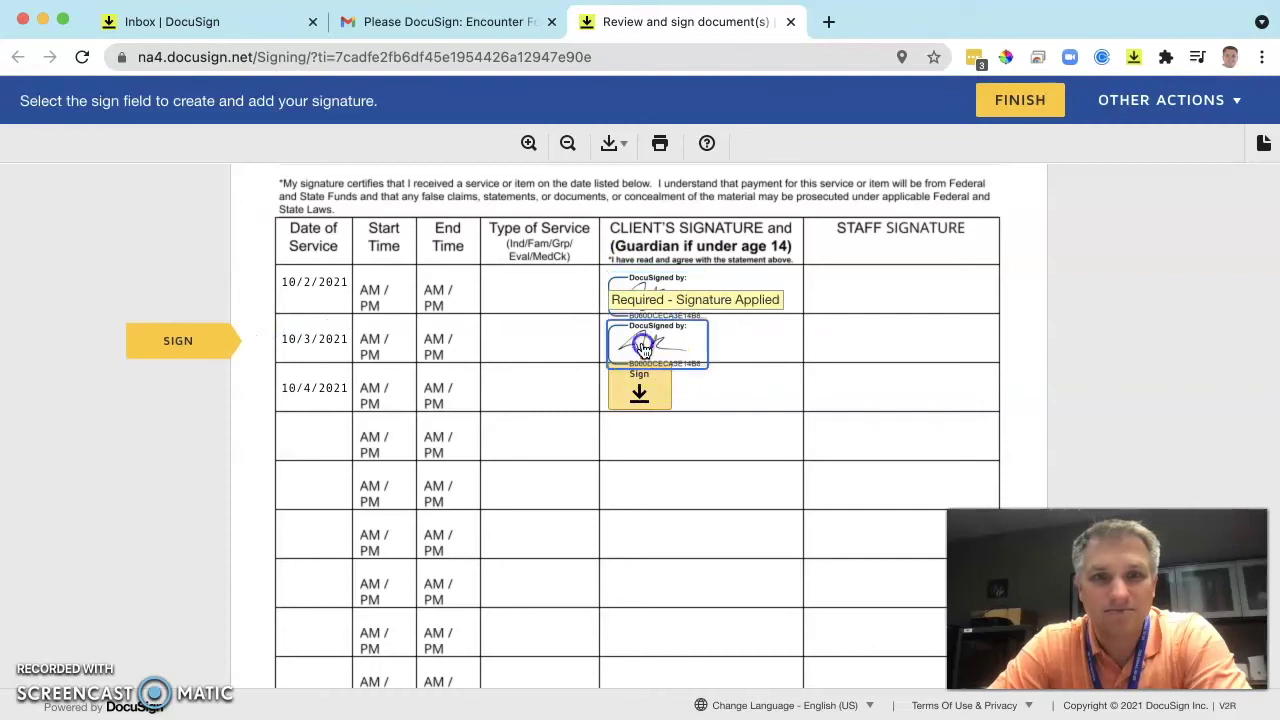
pyautogui.click(640, 388)
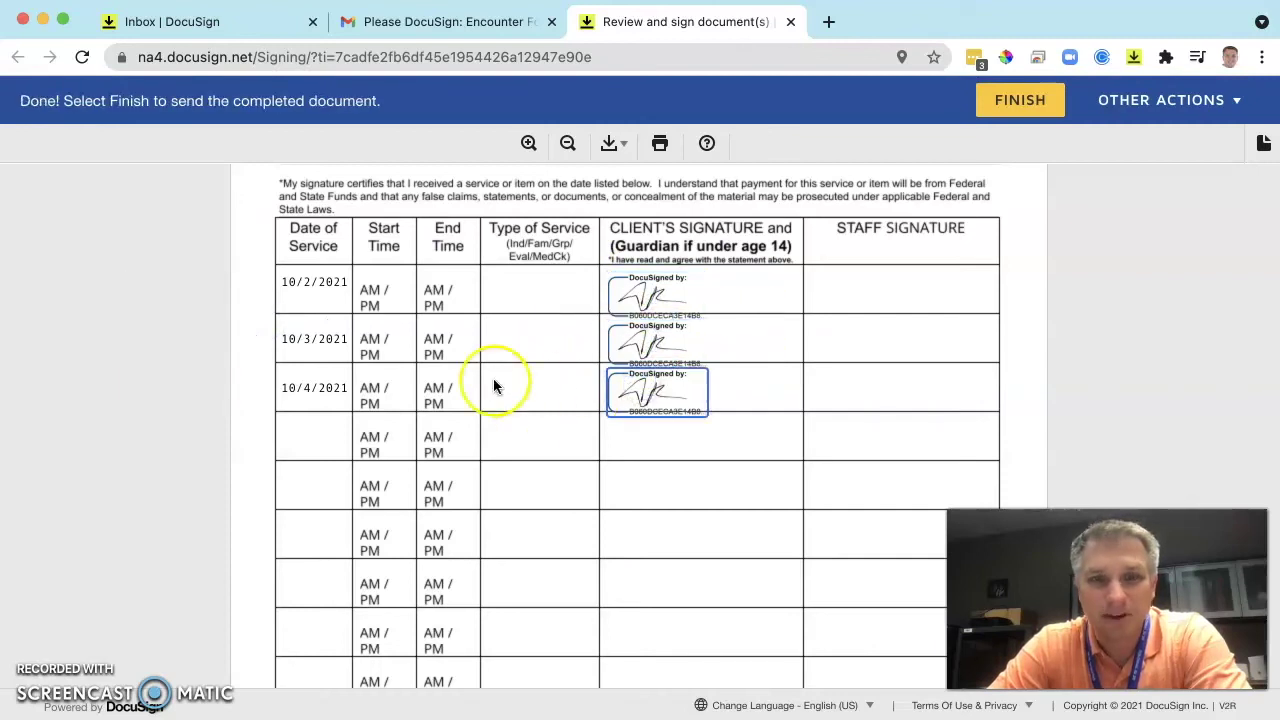
pyautogui.click(724, 508)
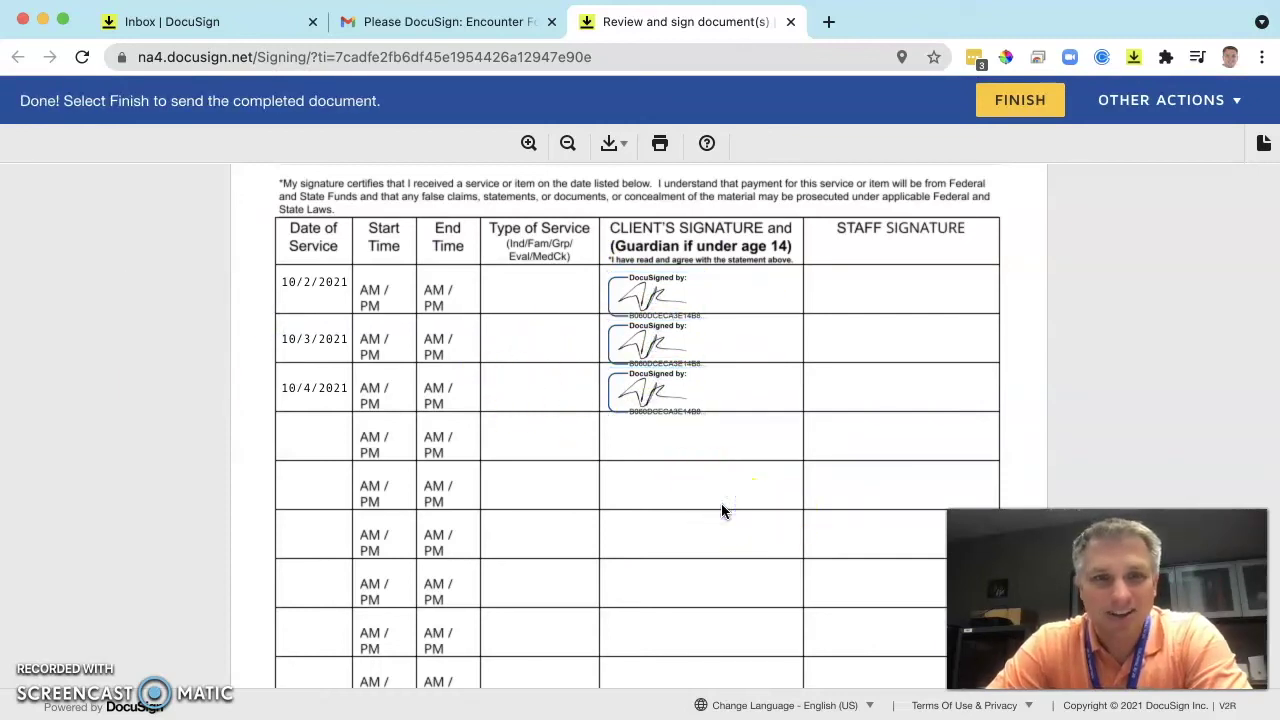